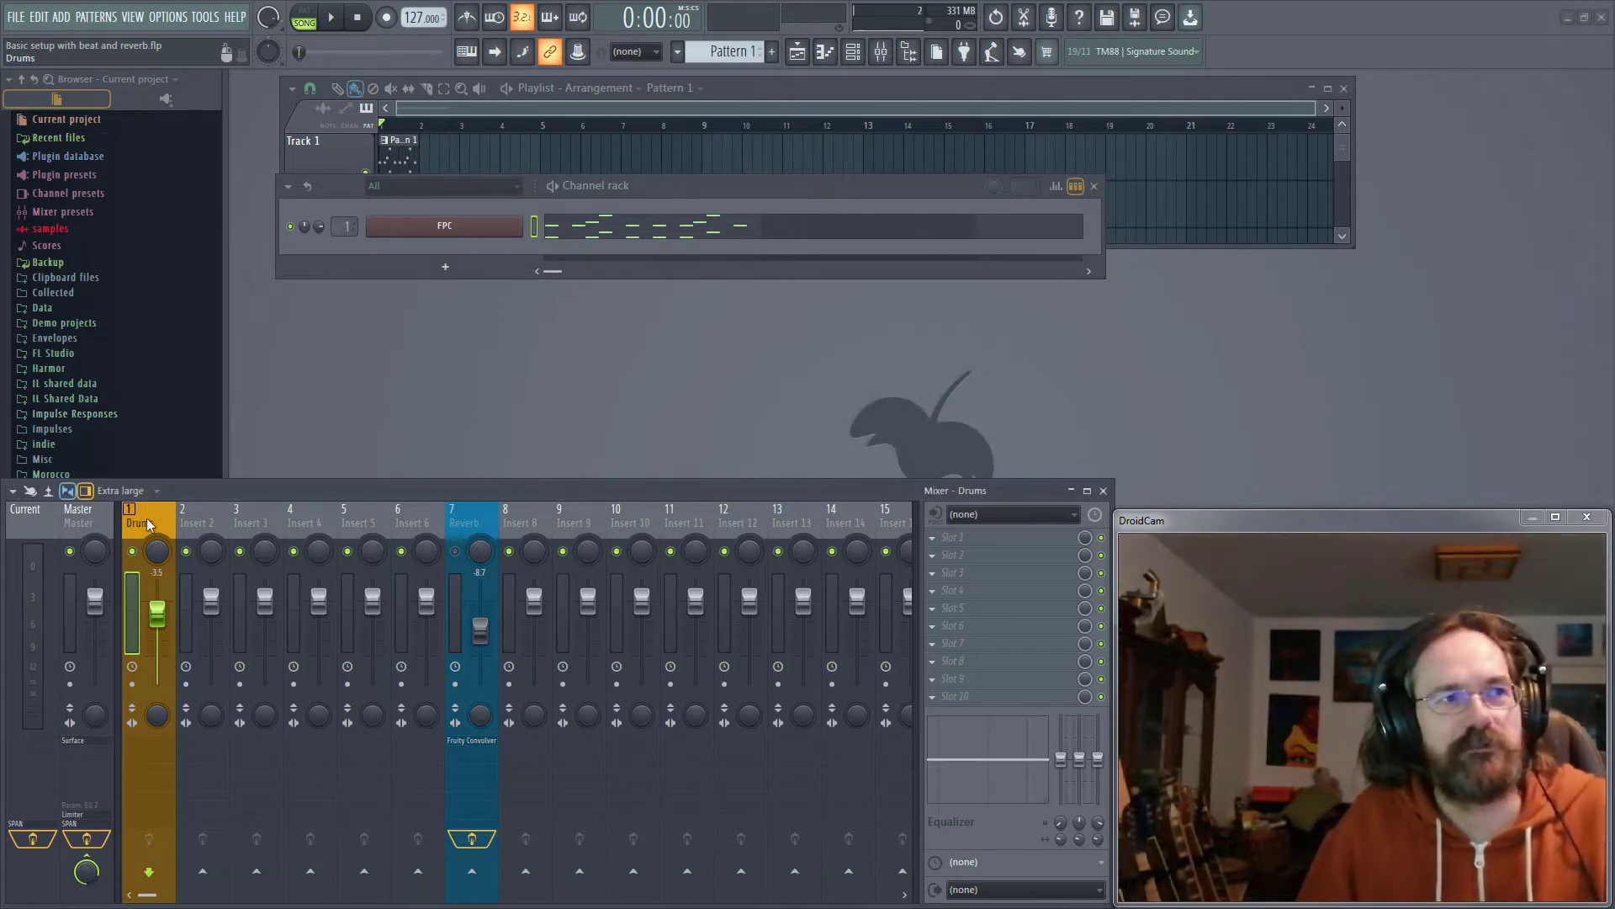
- Listen briefly to the dry drum beat and inspect the effects on the Reverb mixer track
key(space)
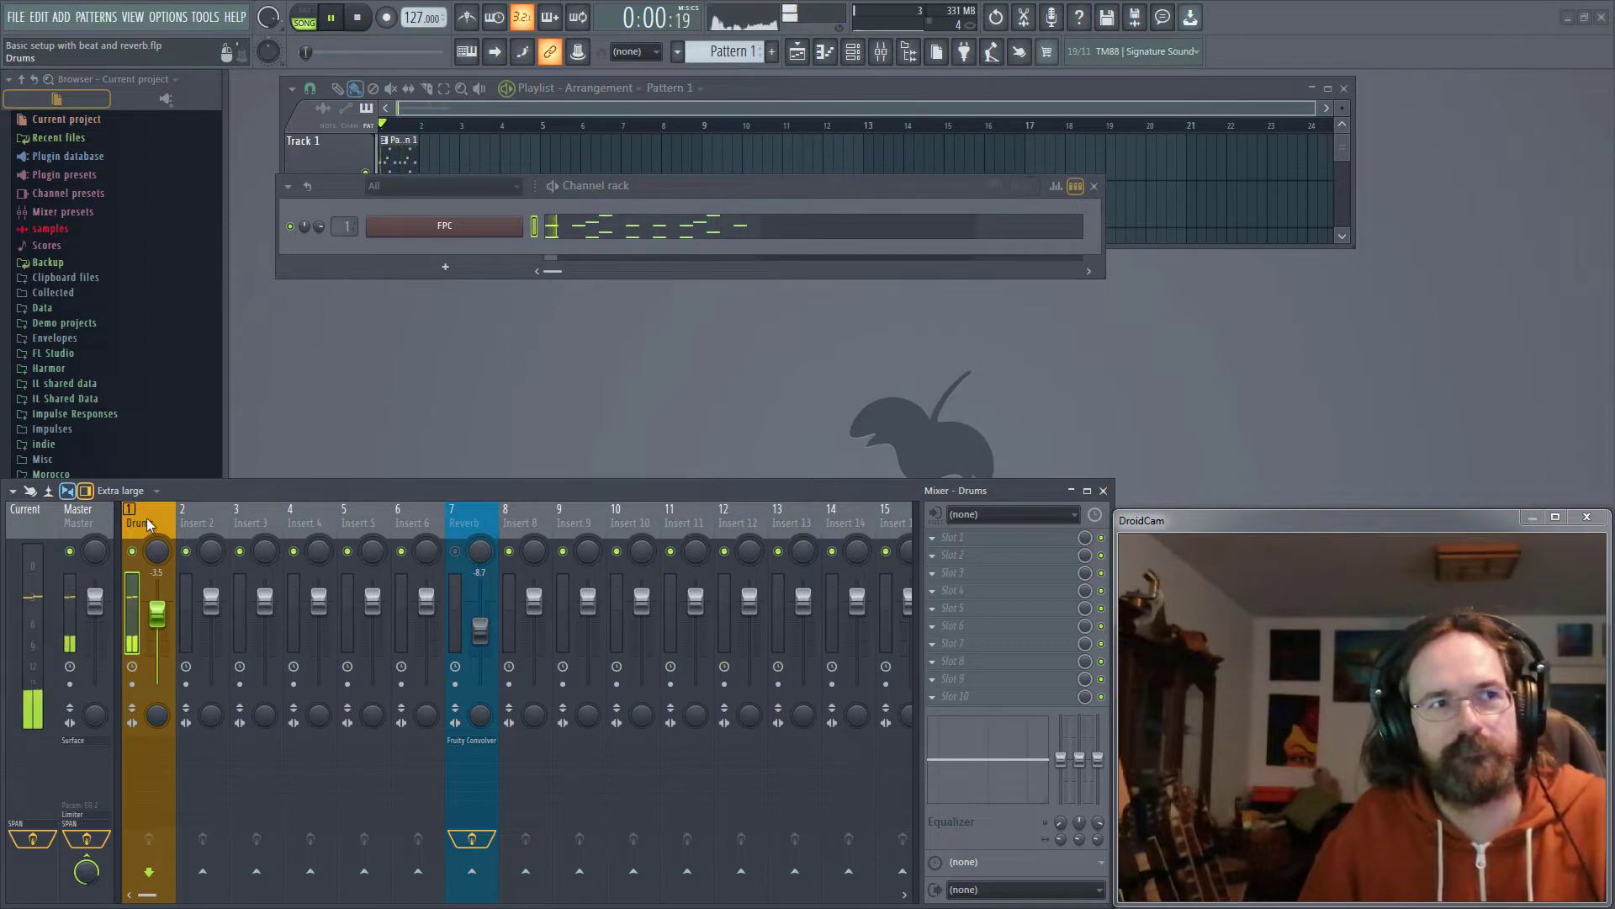
key(space)
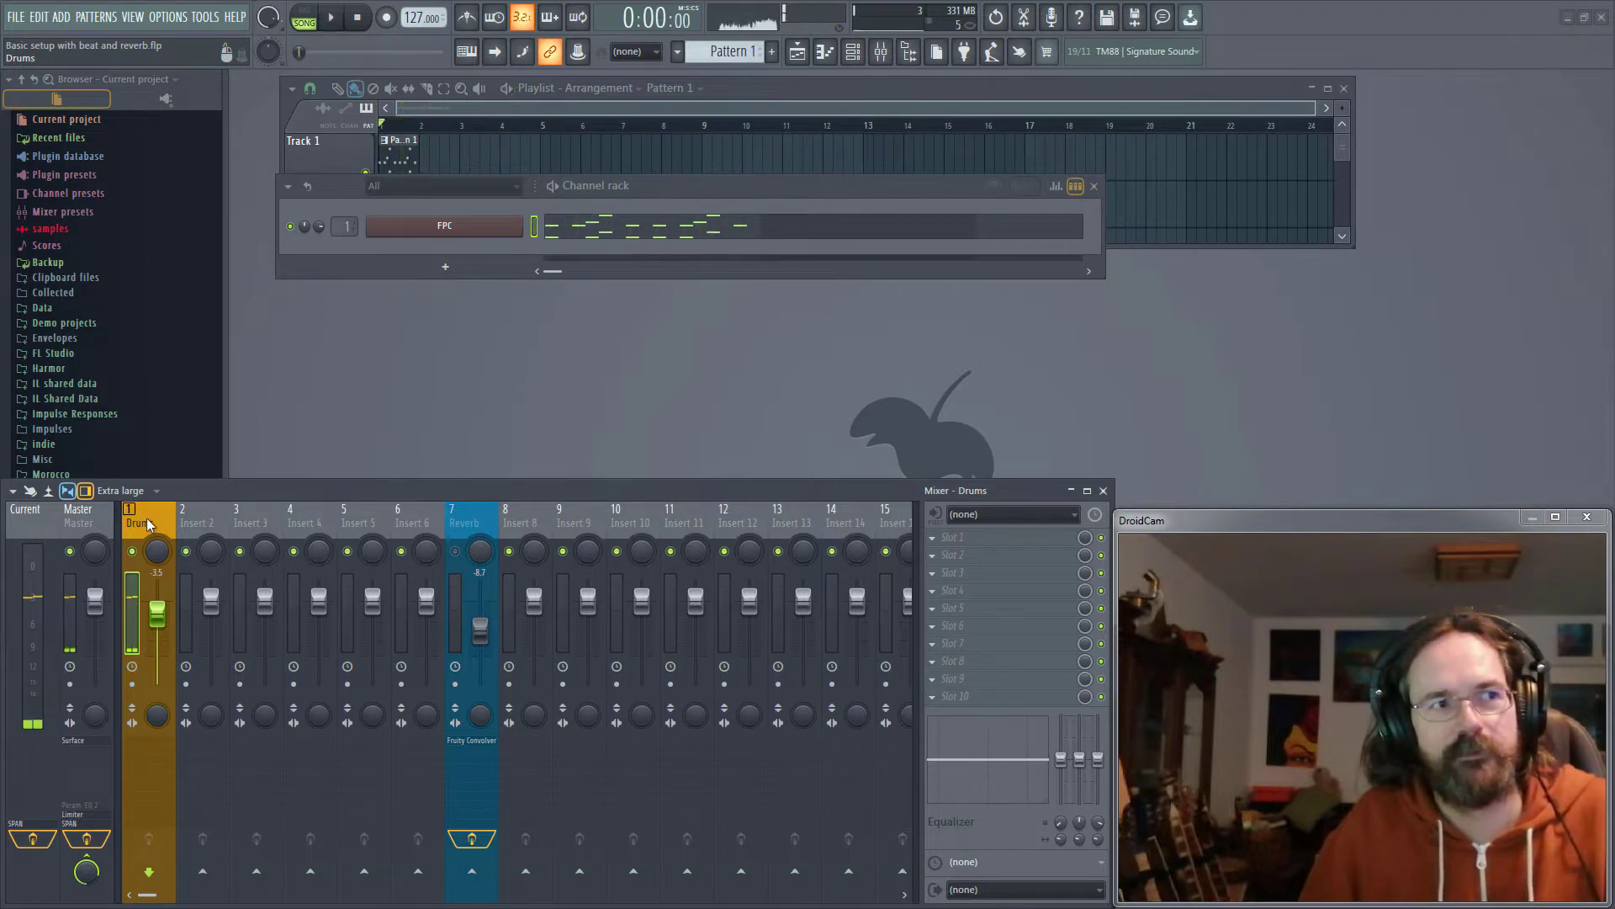
click(461, 522)
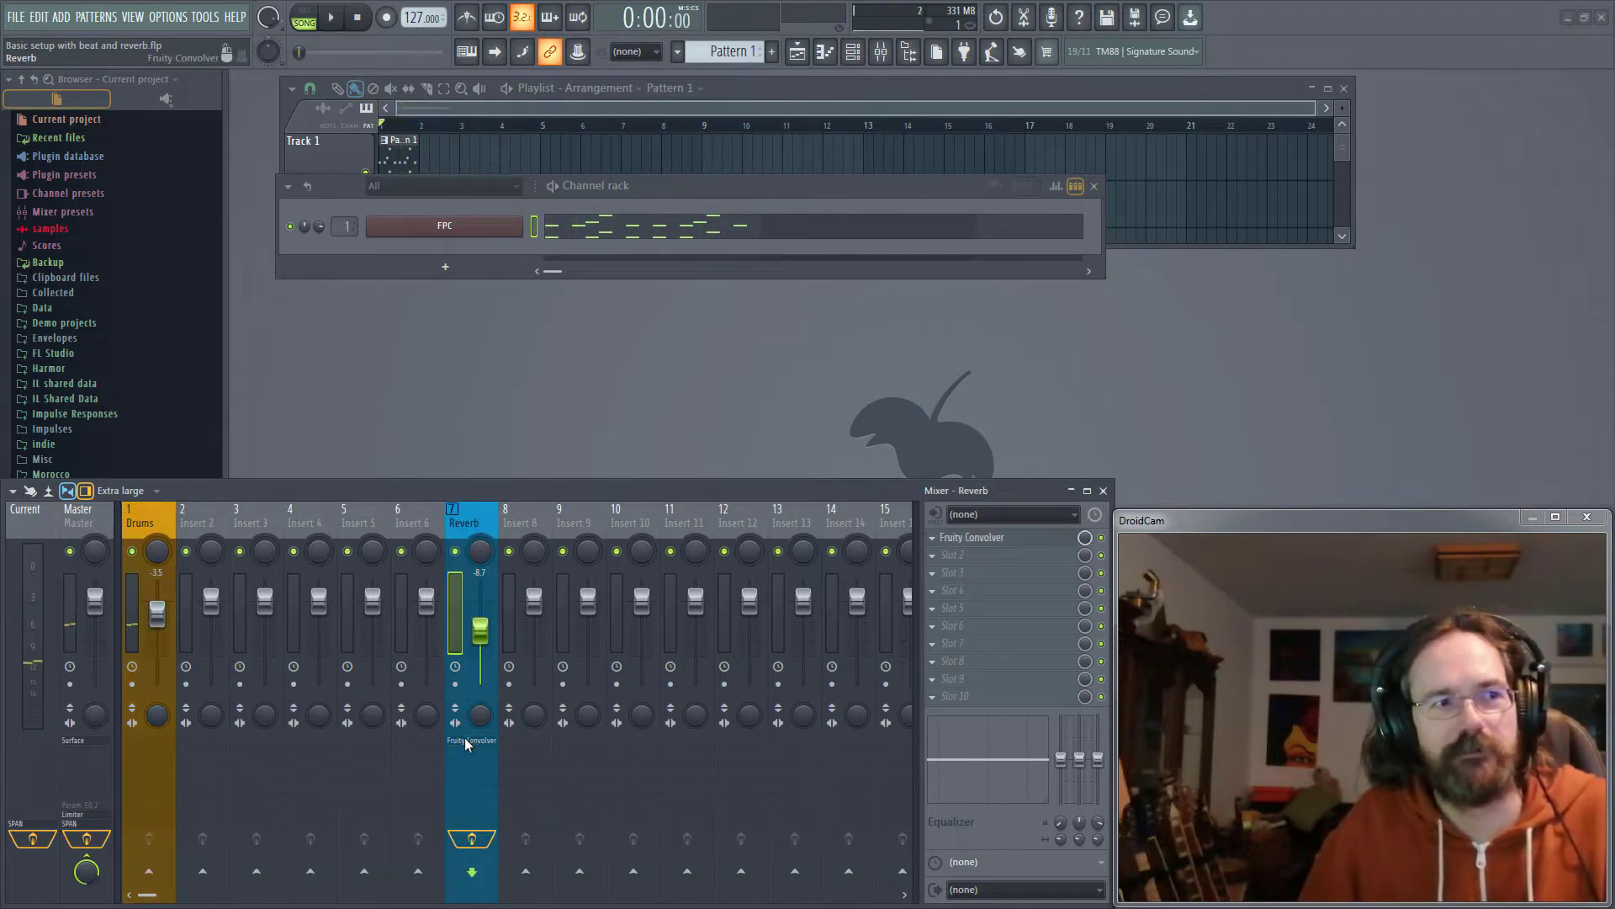
- Route the Drums mixer track to the Reverb track and play the beat to hear the send
click(160, 538)
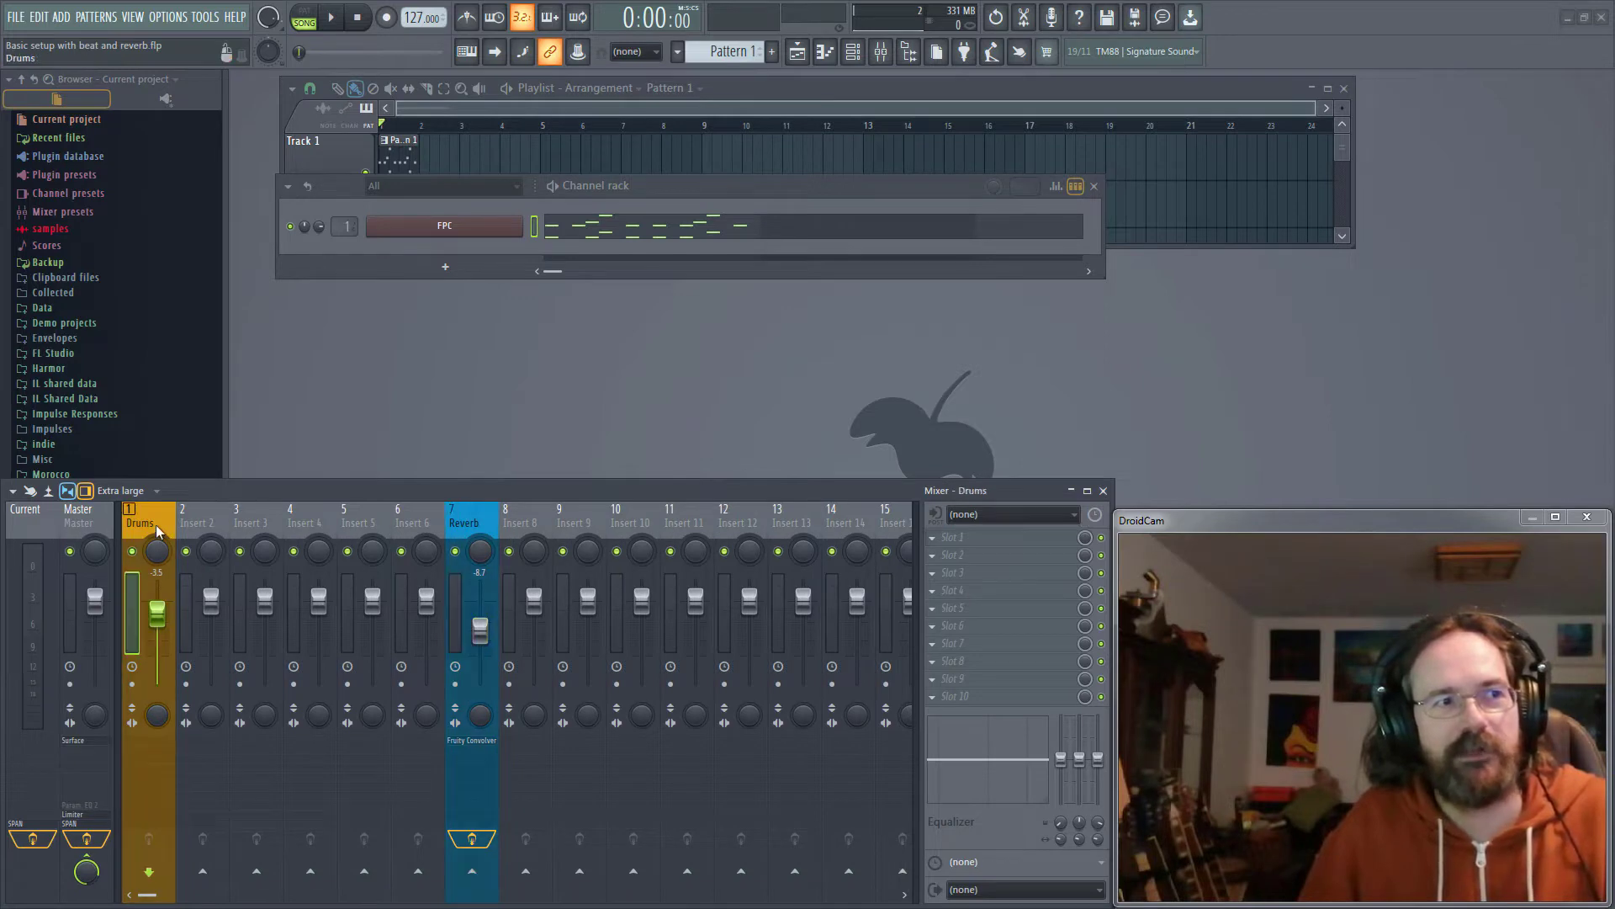
click(472, 872)
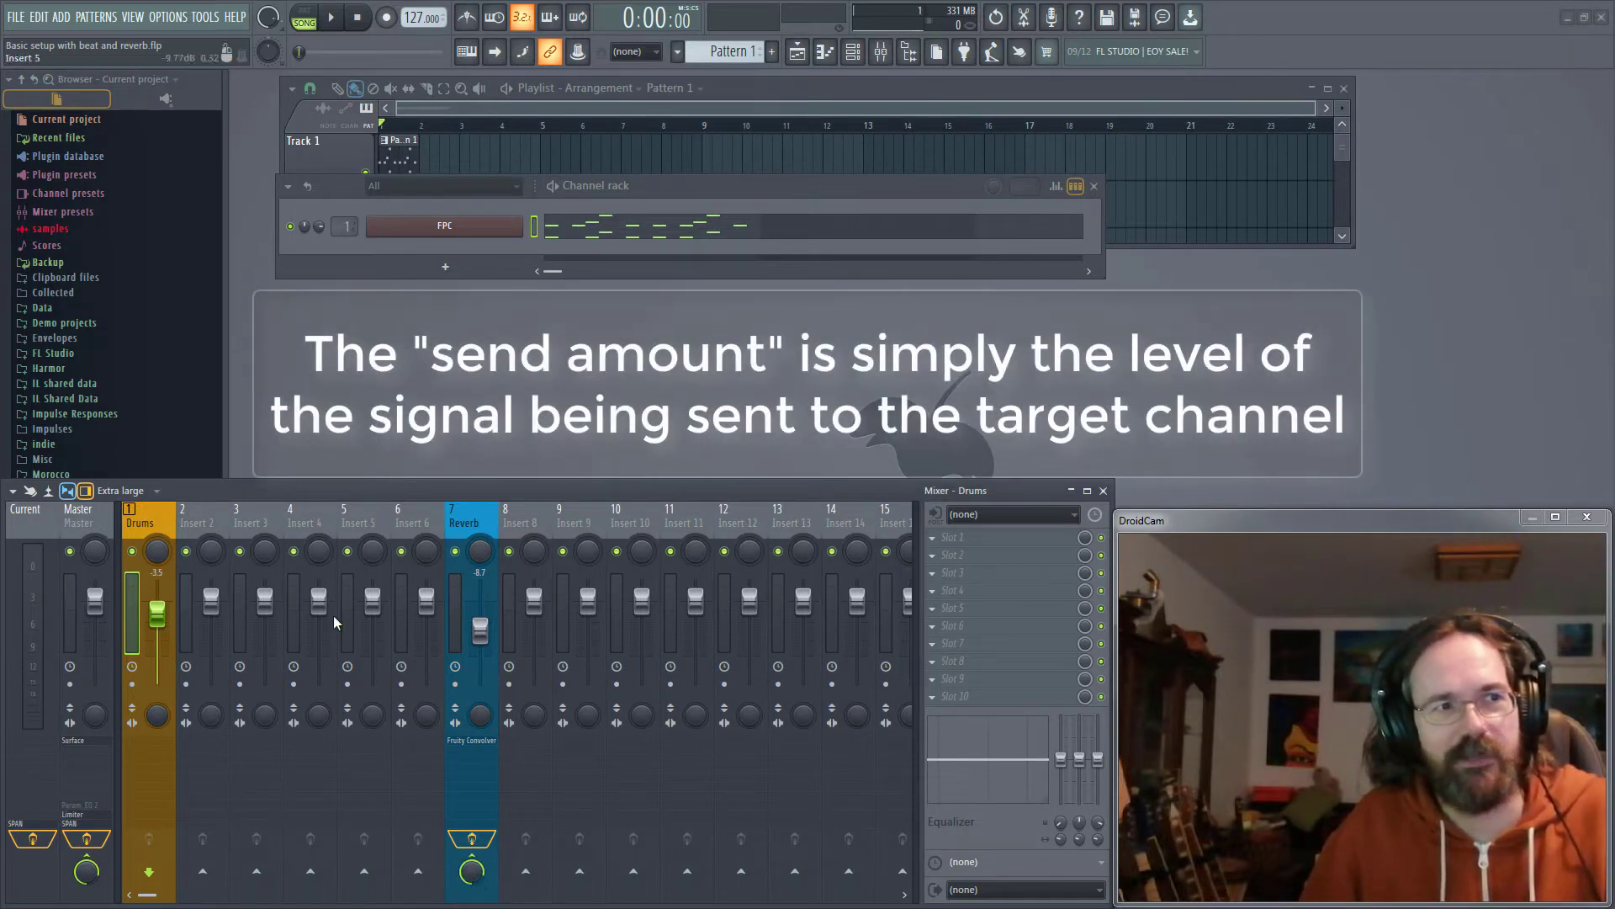
key(space)
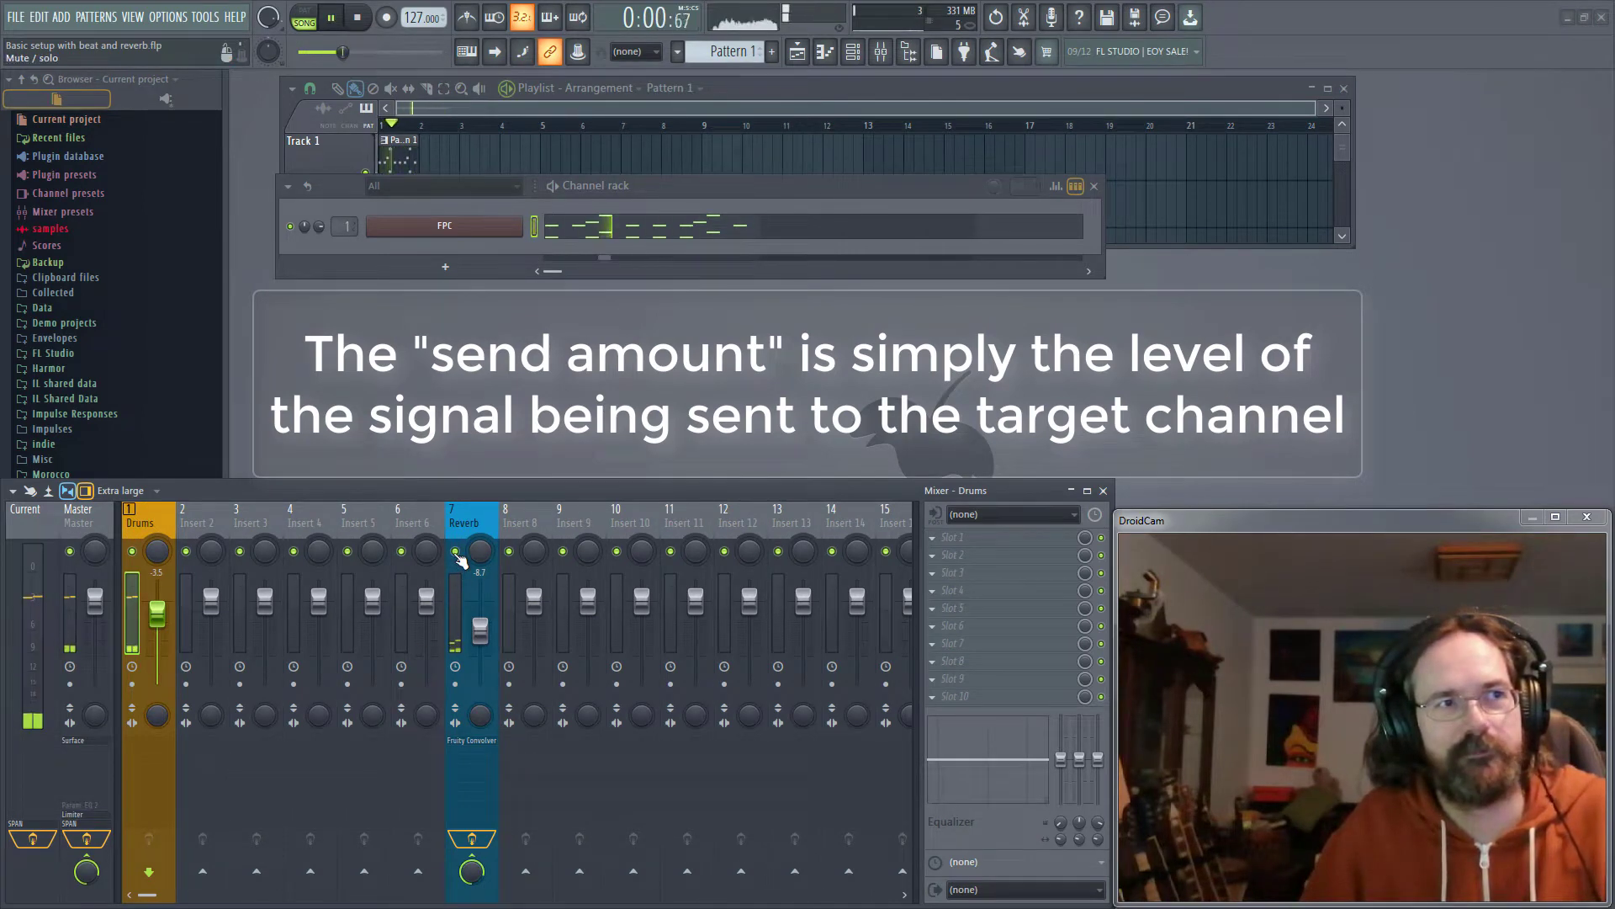
key(space)
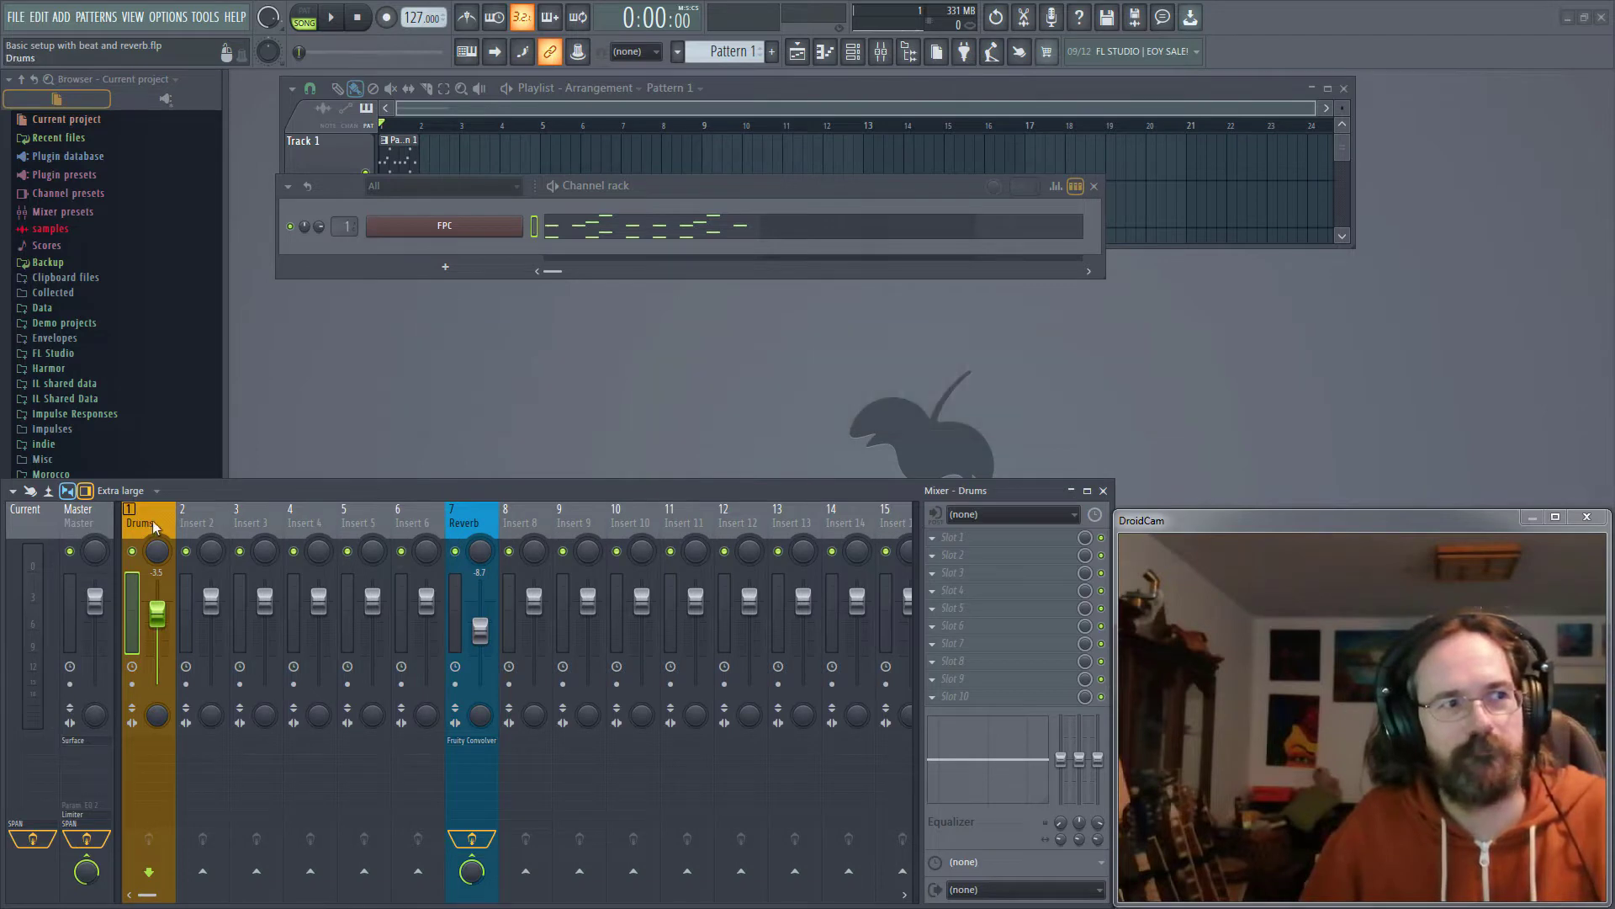
- Load Fruity Send in the first effect slot of the Drums track and set that track's mixer send to Reverb to 0%
click(942, 539)
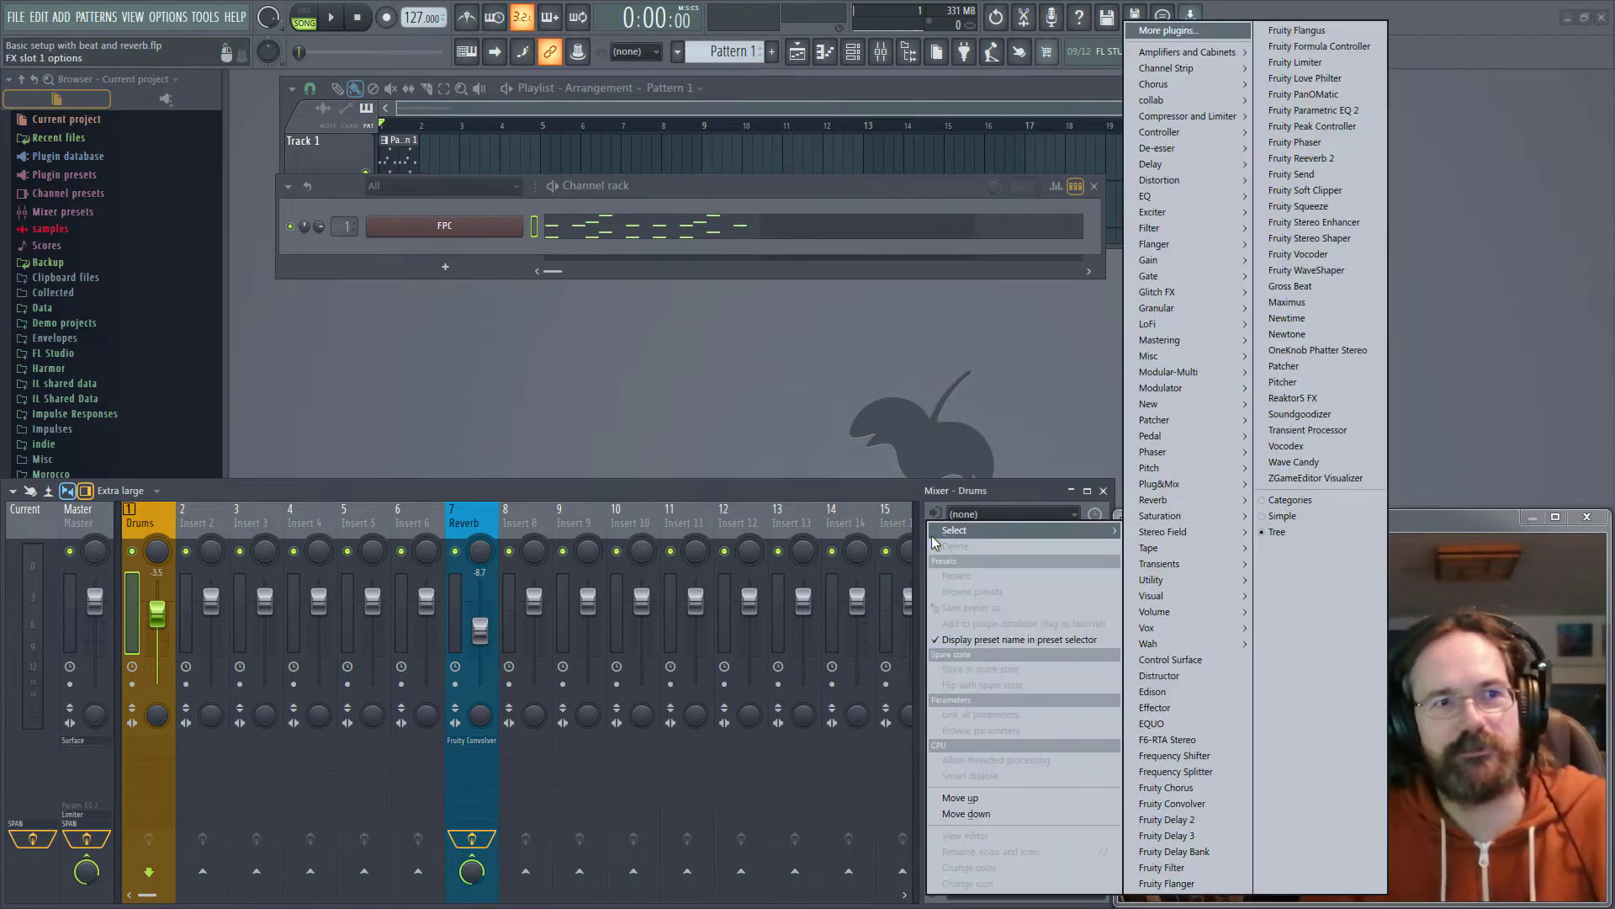
click(1315, 174)
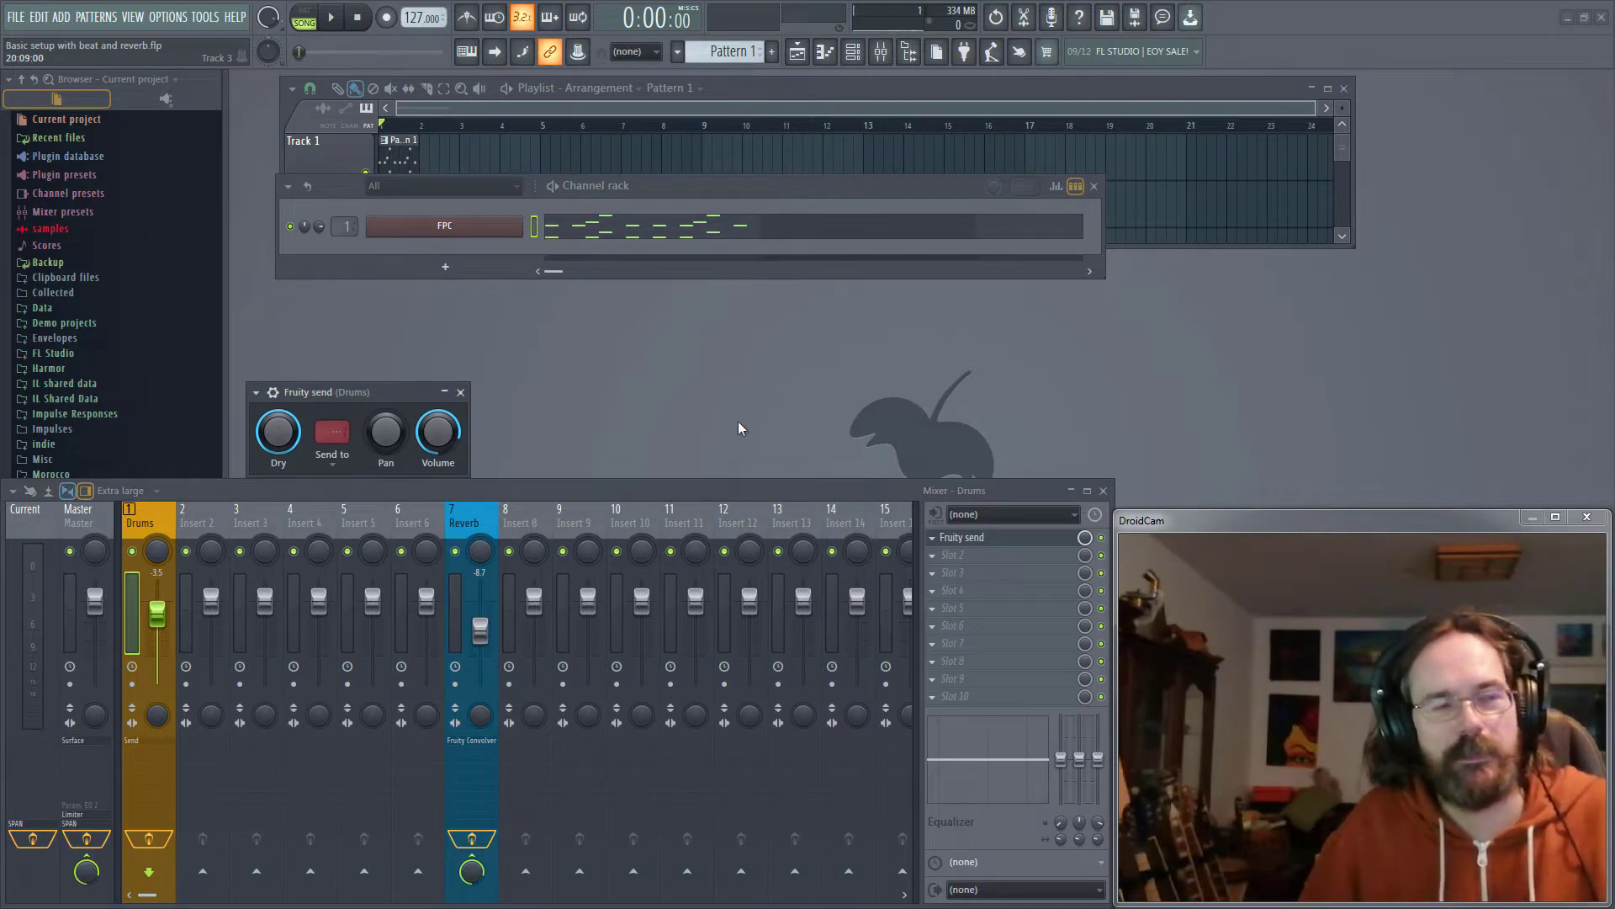
drag(471, 871, 471, 888)
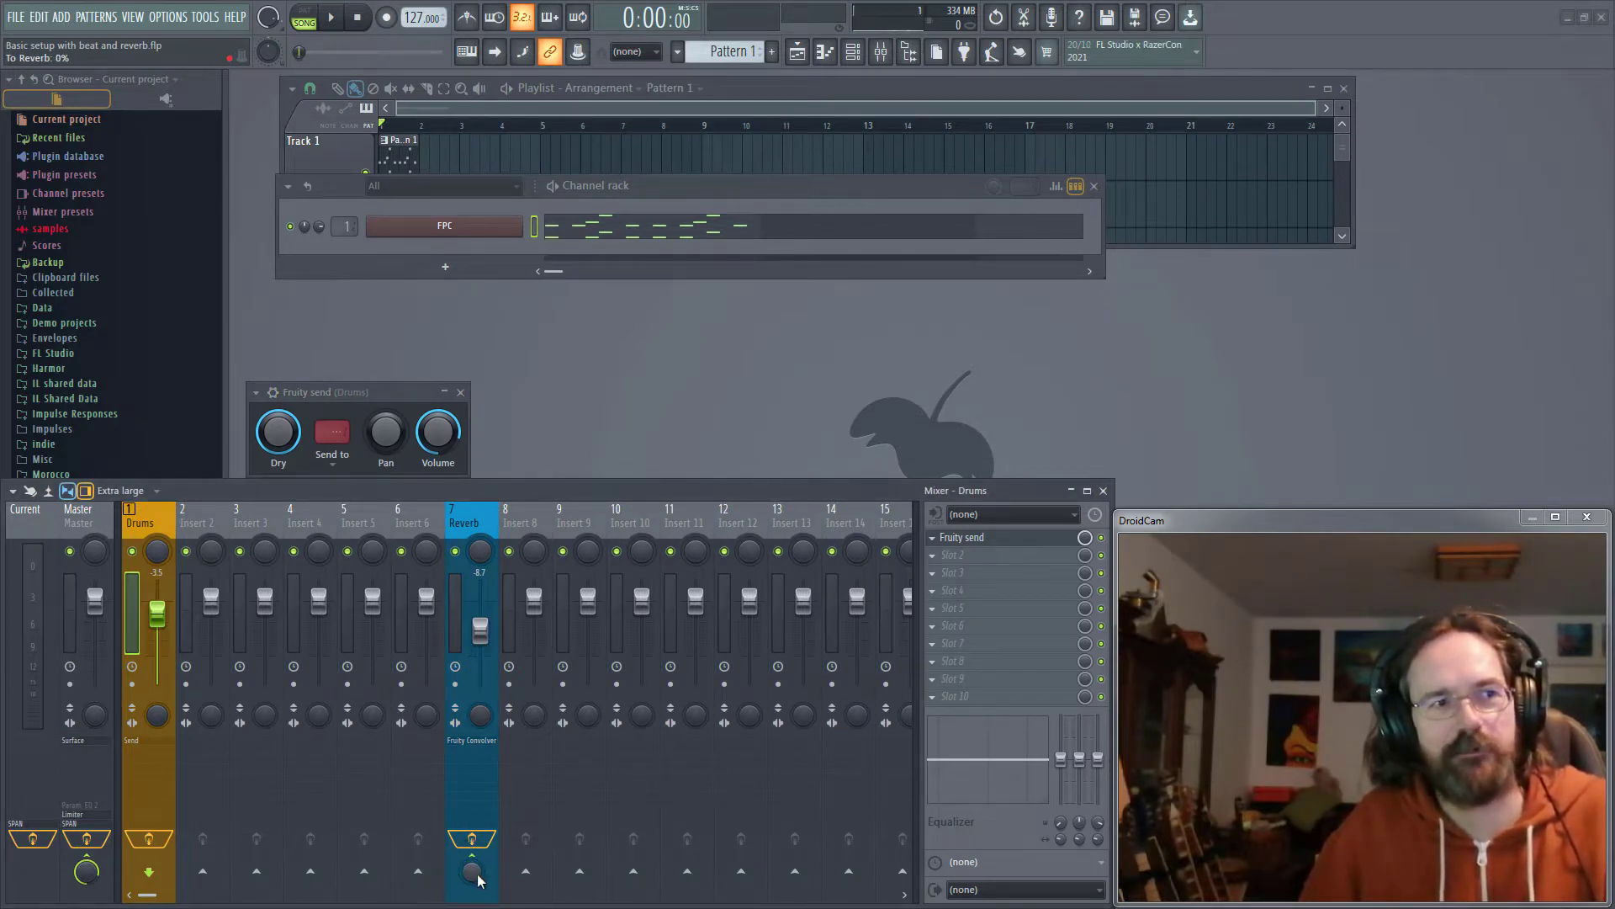
right_click(525, 871)
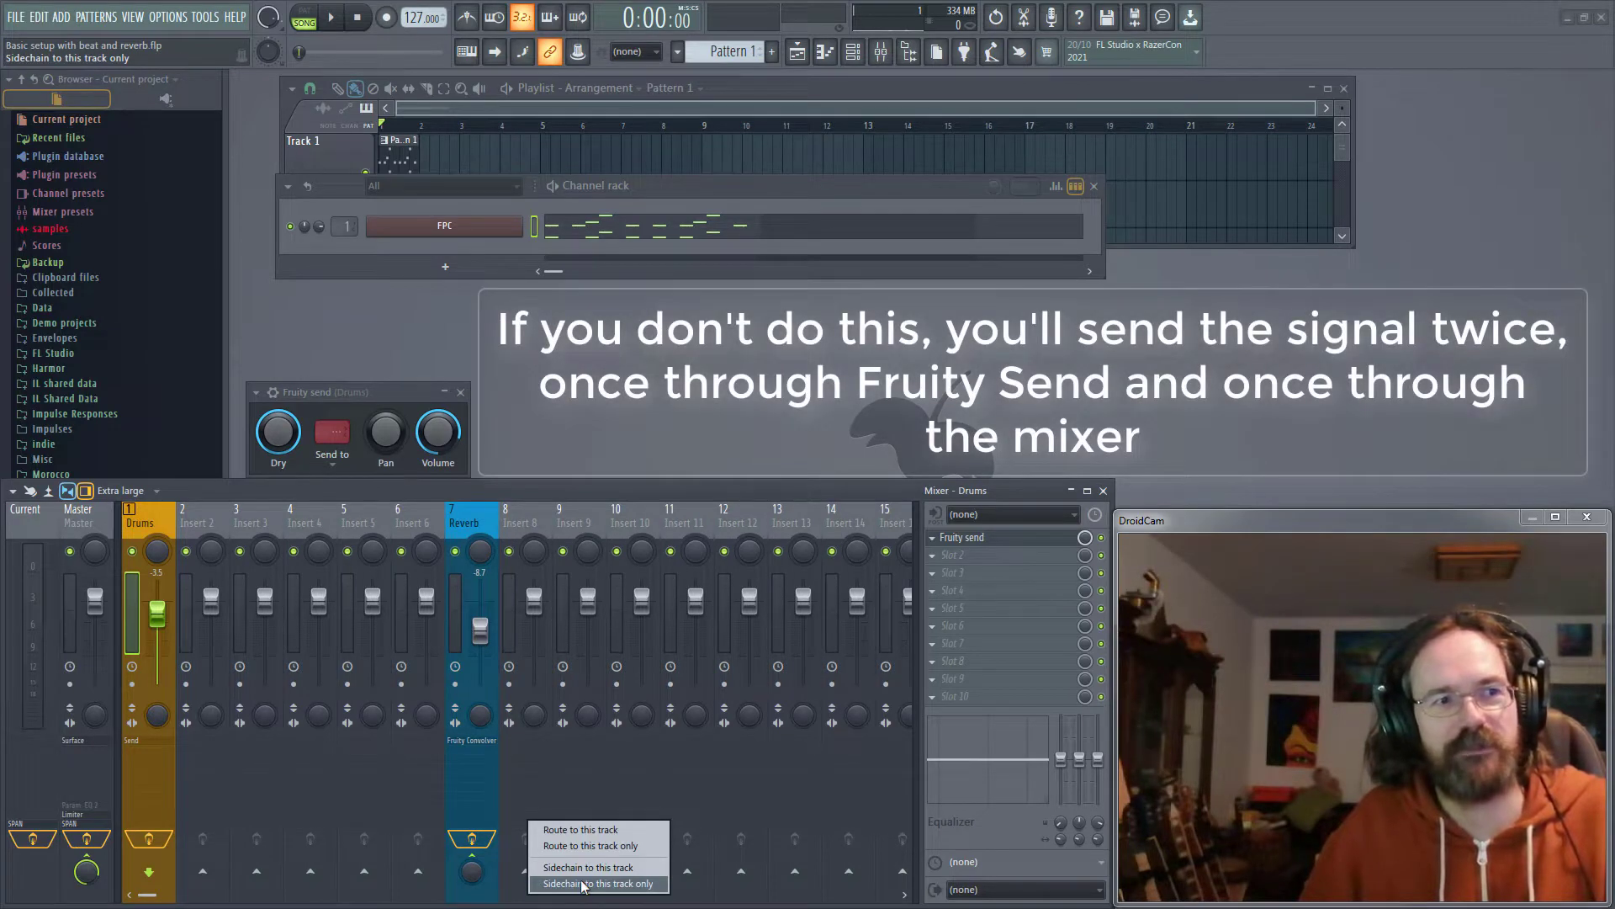
- Set the Drums track's Fruity Send target to 2, the Reverb track, and play the beat to check it
click(471, 517)
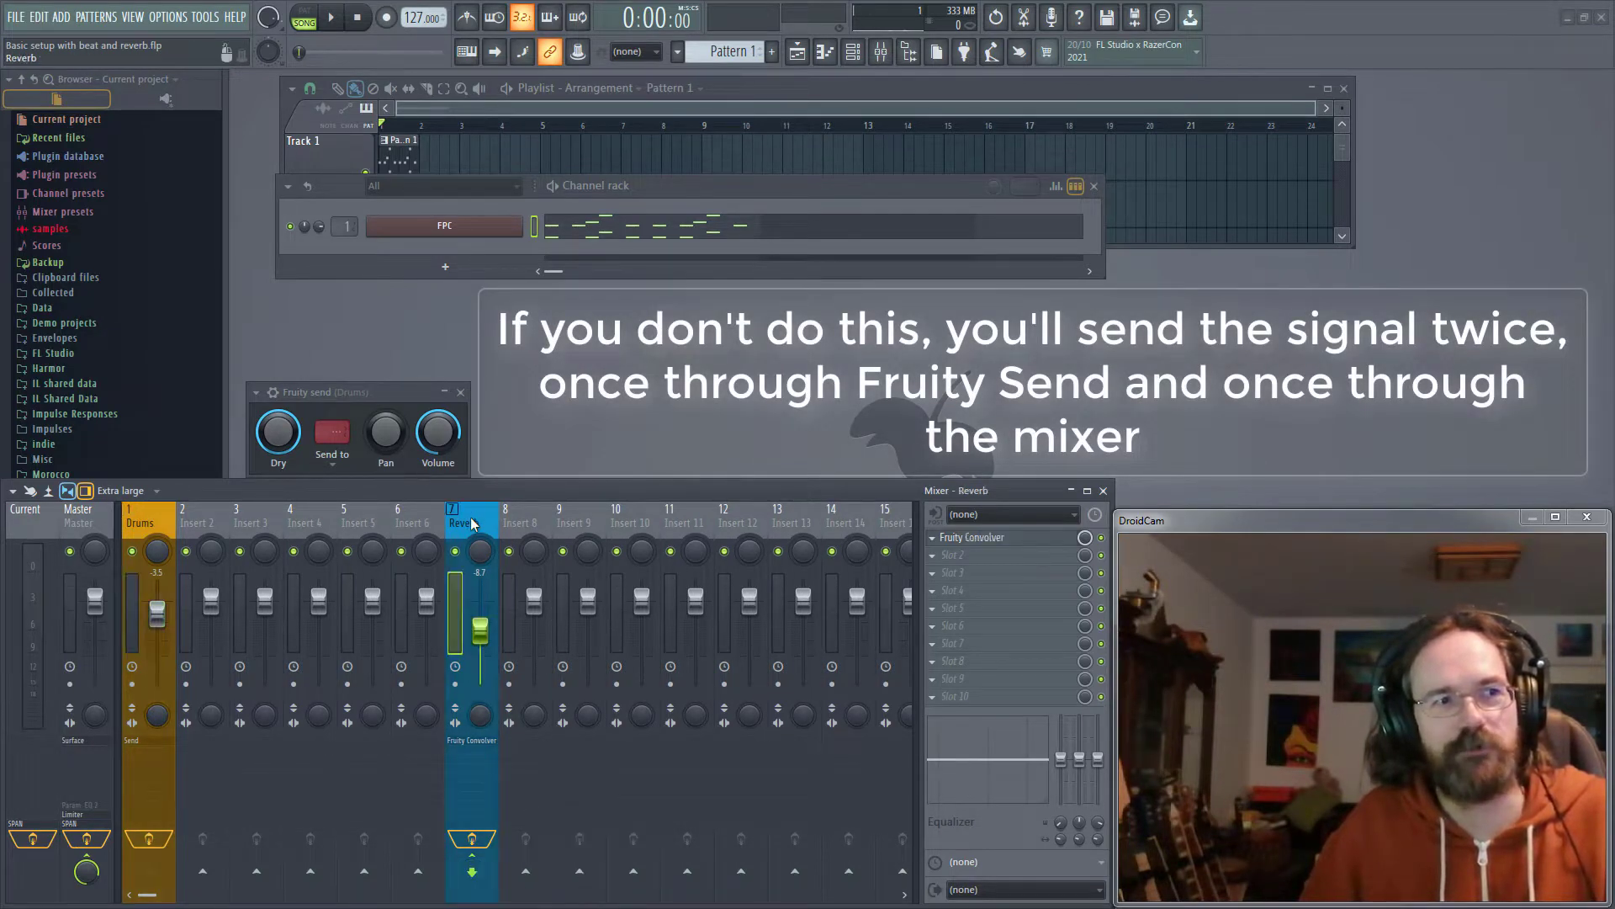
click(333, 456)
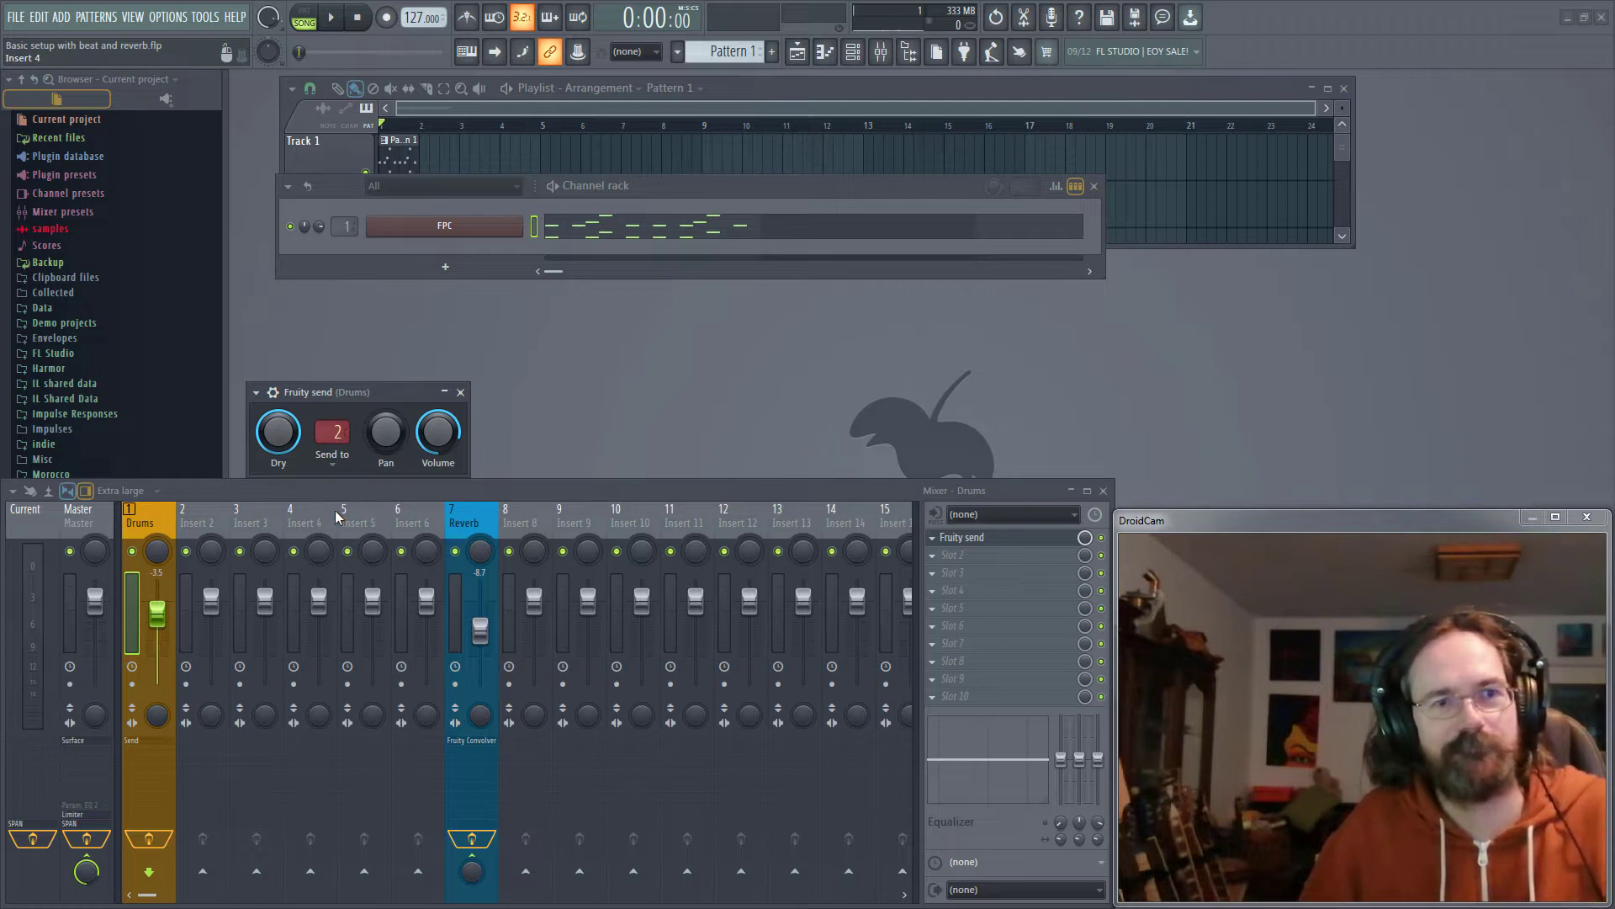
key(space)
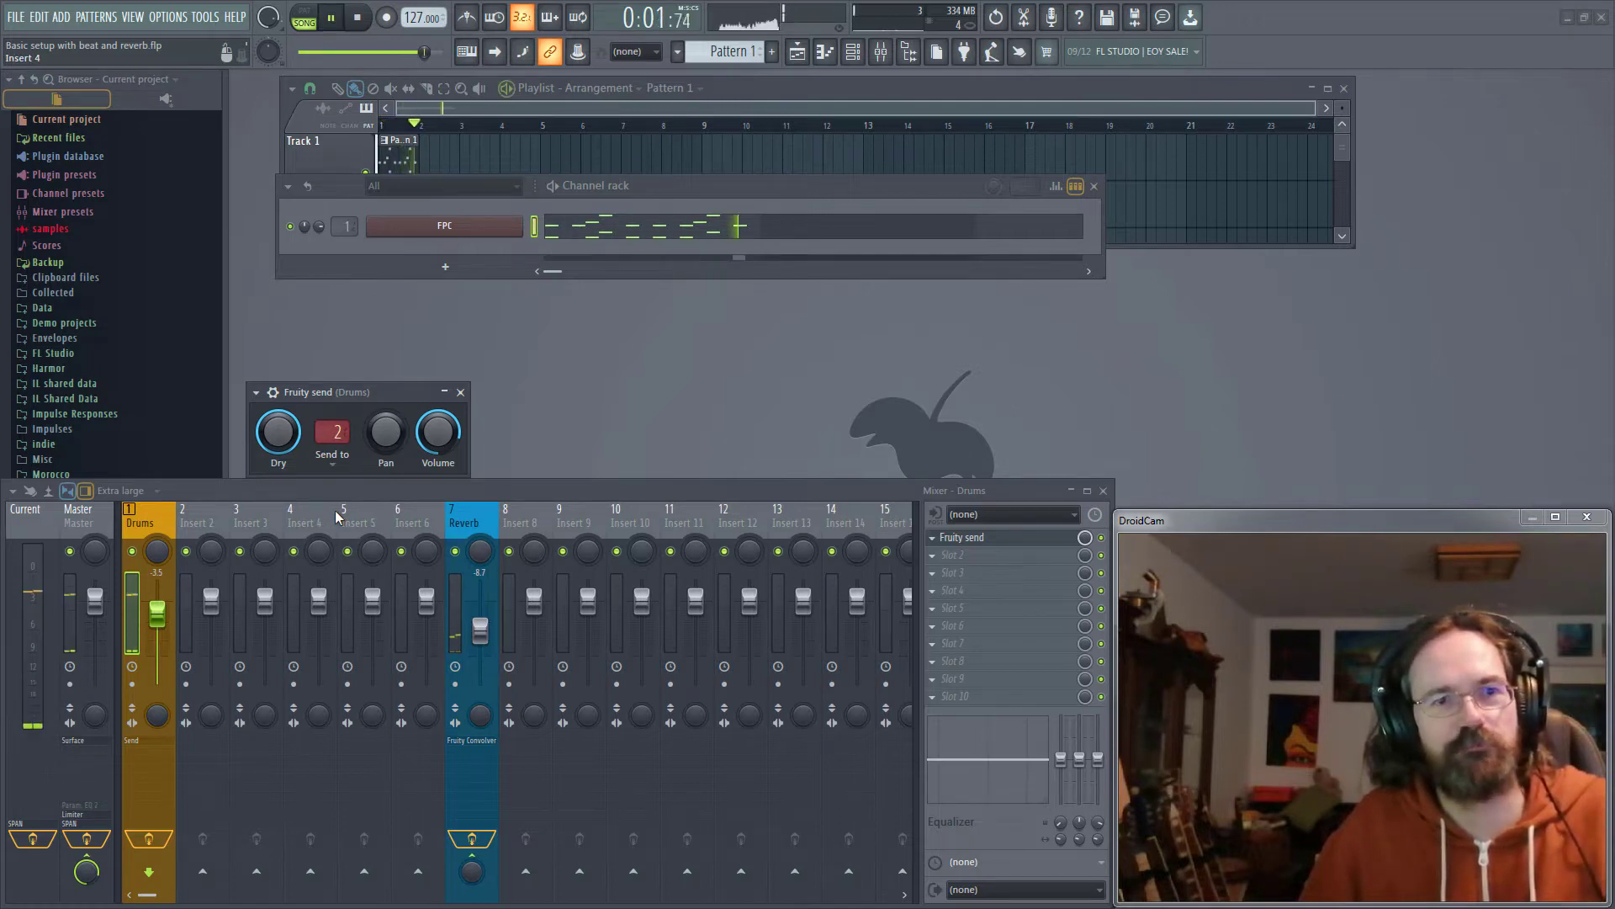
key(space)
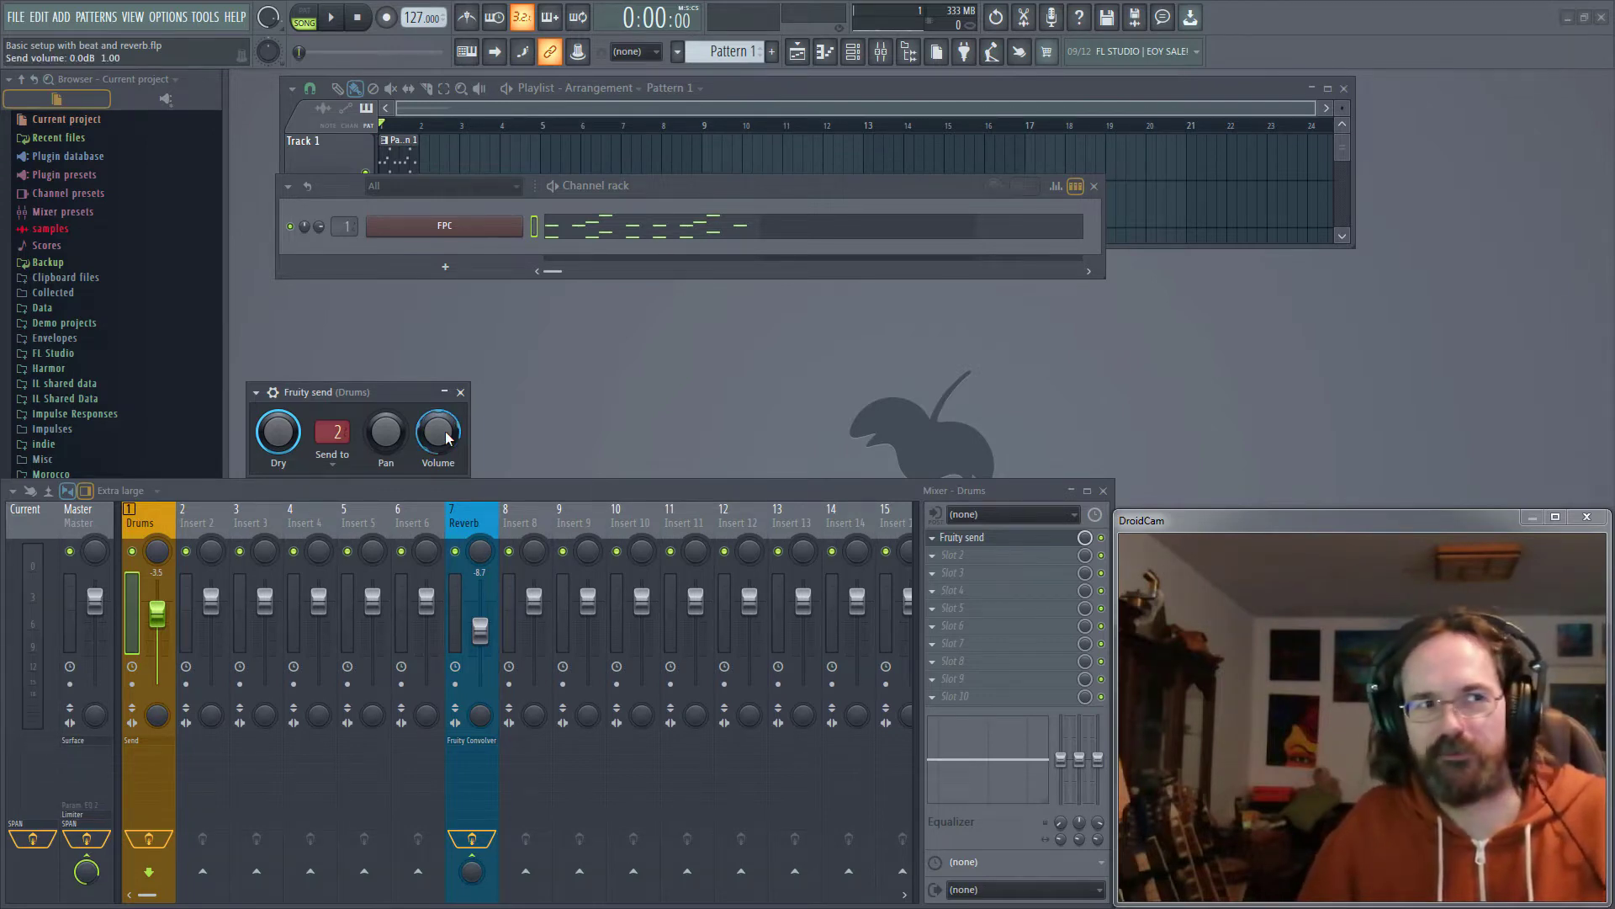
- Try out Fruity Send's Volume control while the beat plays, ending at 0.0 dB, and stop playback
key(space)
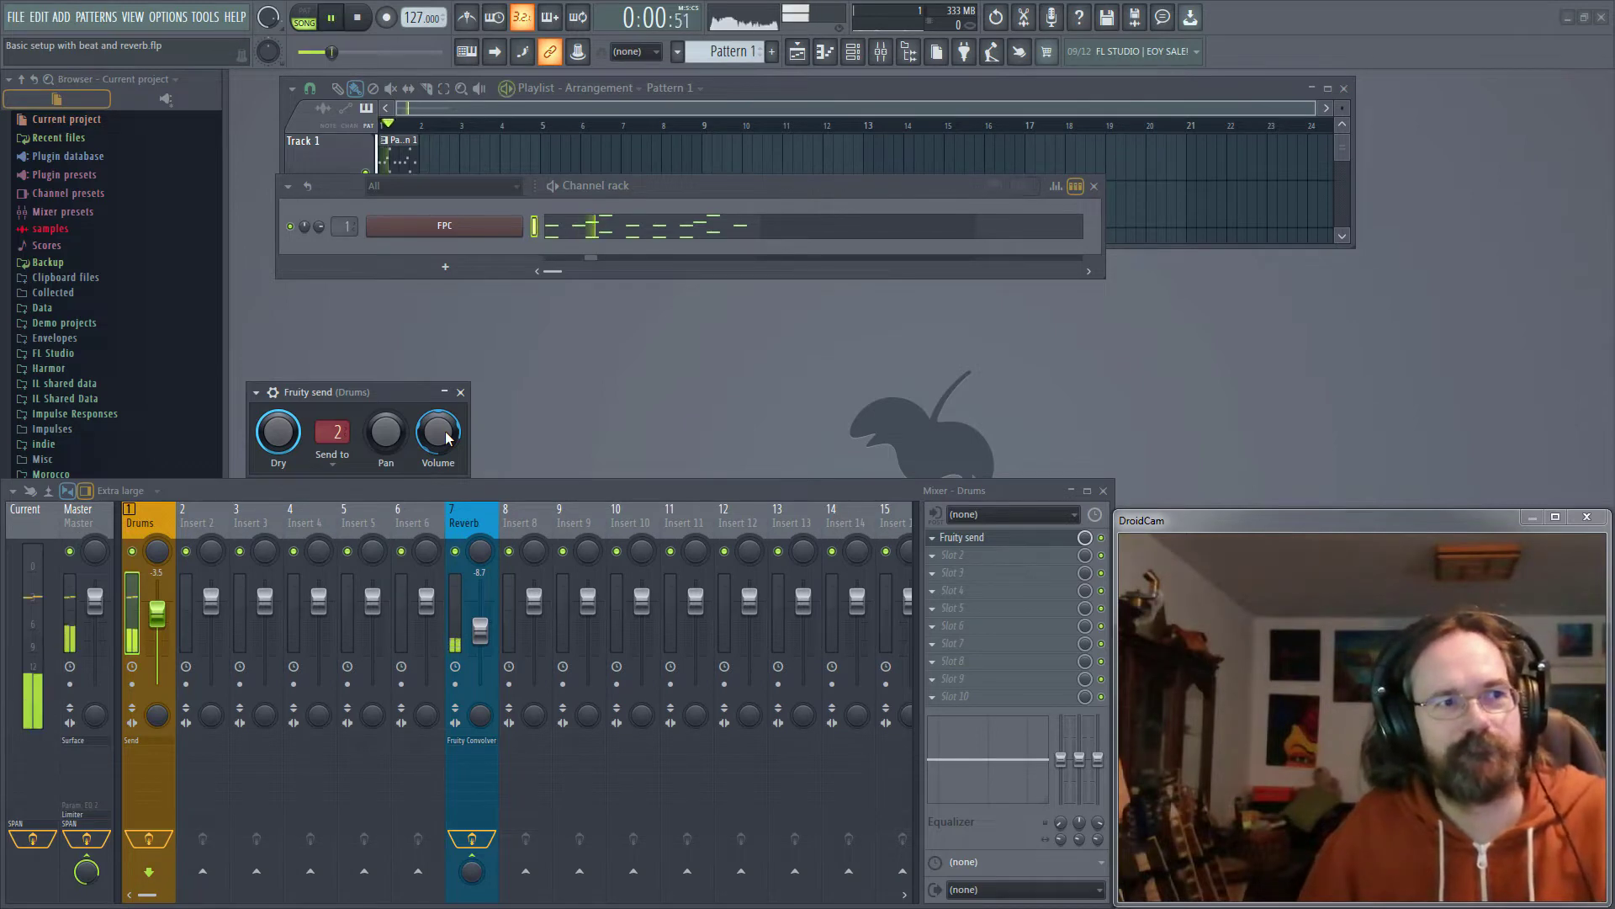
mouse_move(448, 436)
mouse_down()
mouse_move(449, 505)
mouse_move(451, 423)
mouse_up()
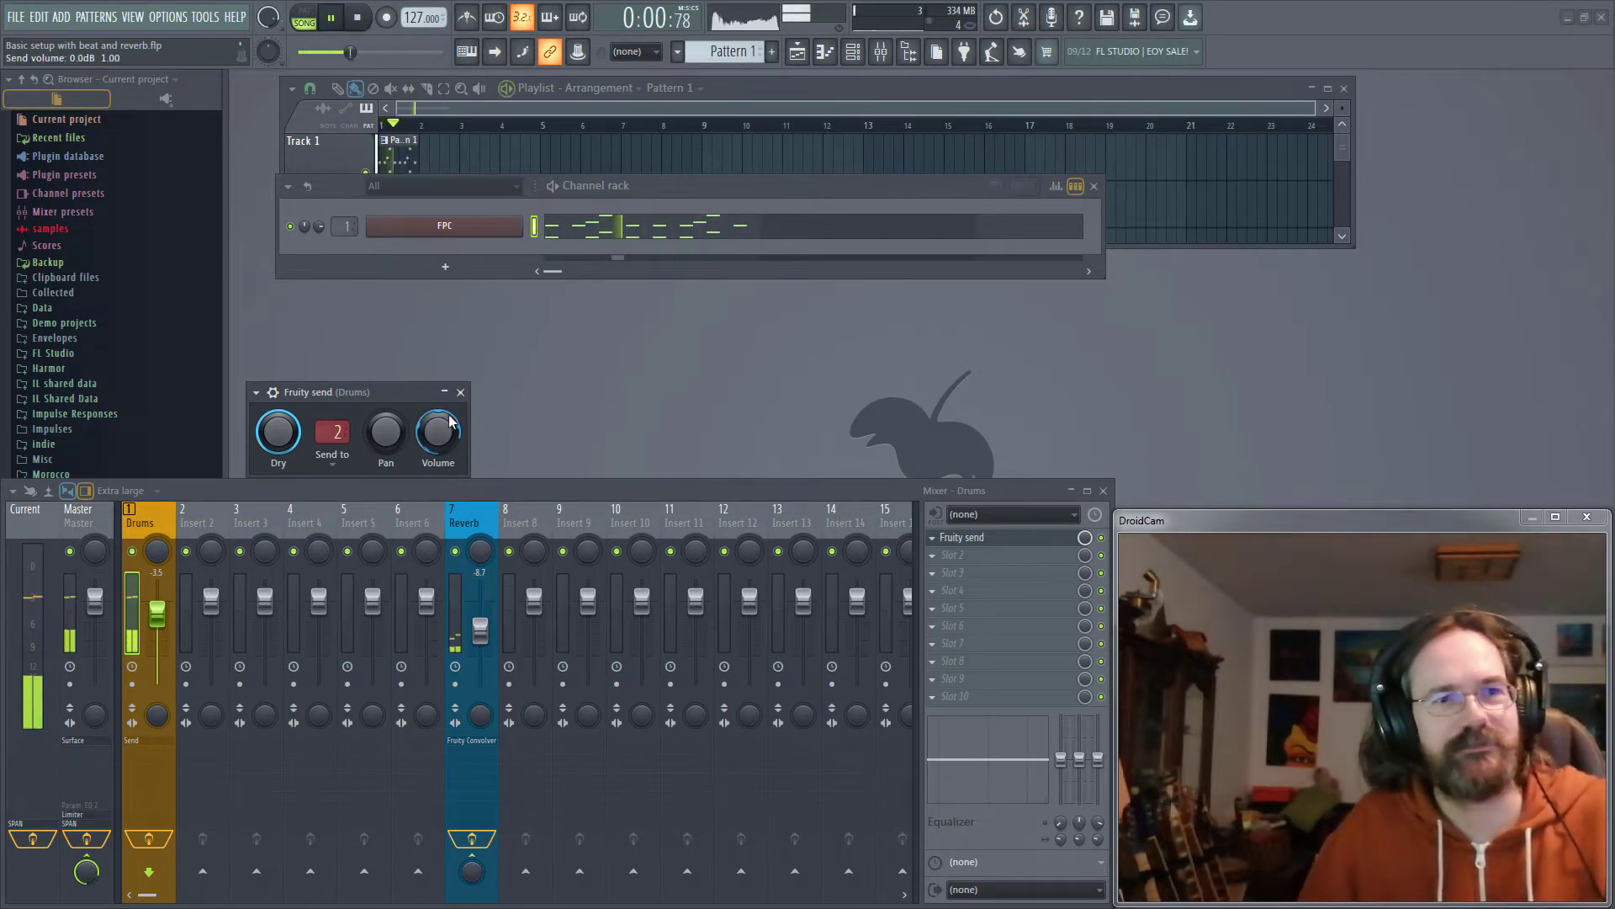
key(space)
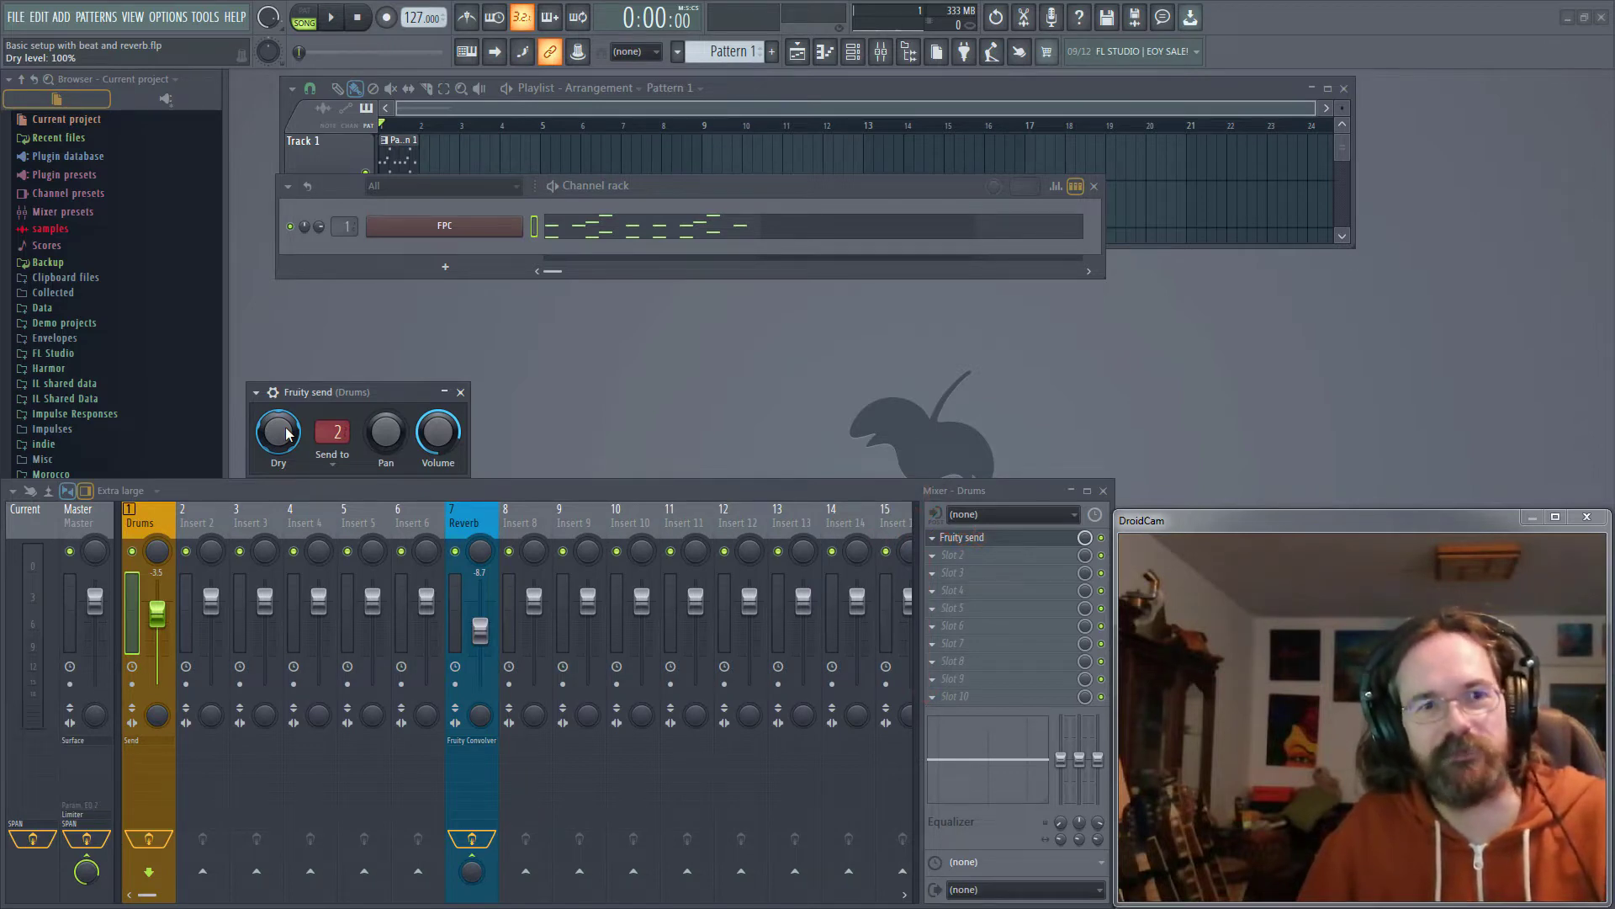
- Try Fruity Send's Dry level at 0% while the beat plays, return it to 100% and stop playback
key(space)
drag(286, 434, 286, 504)
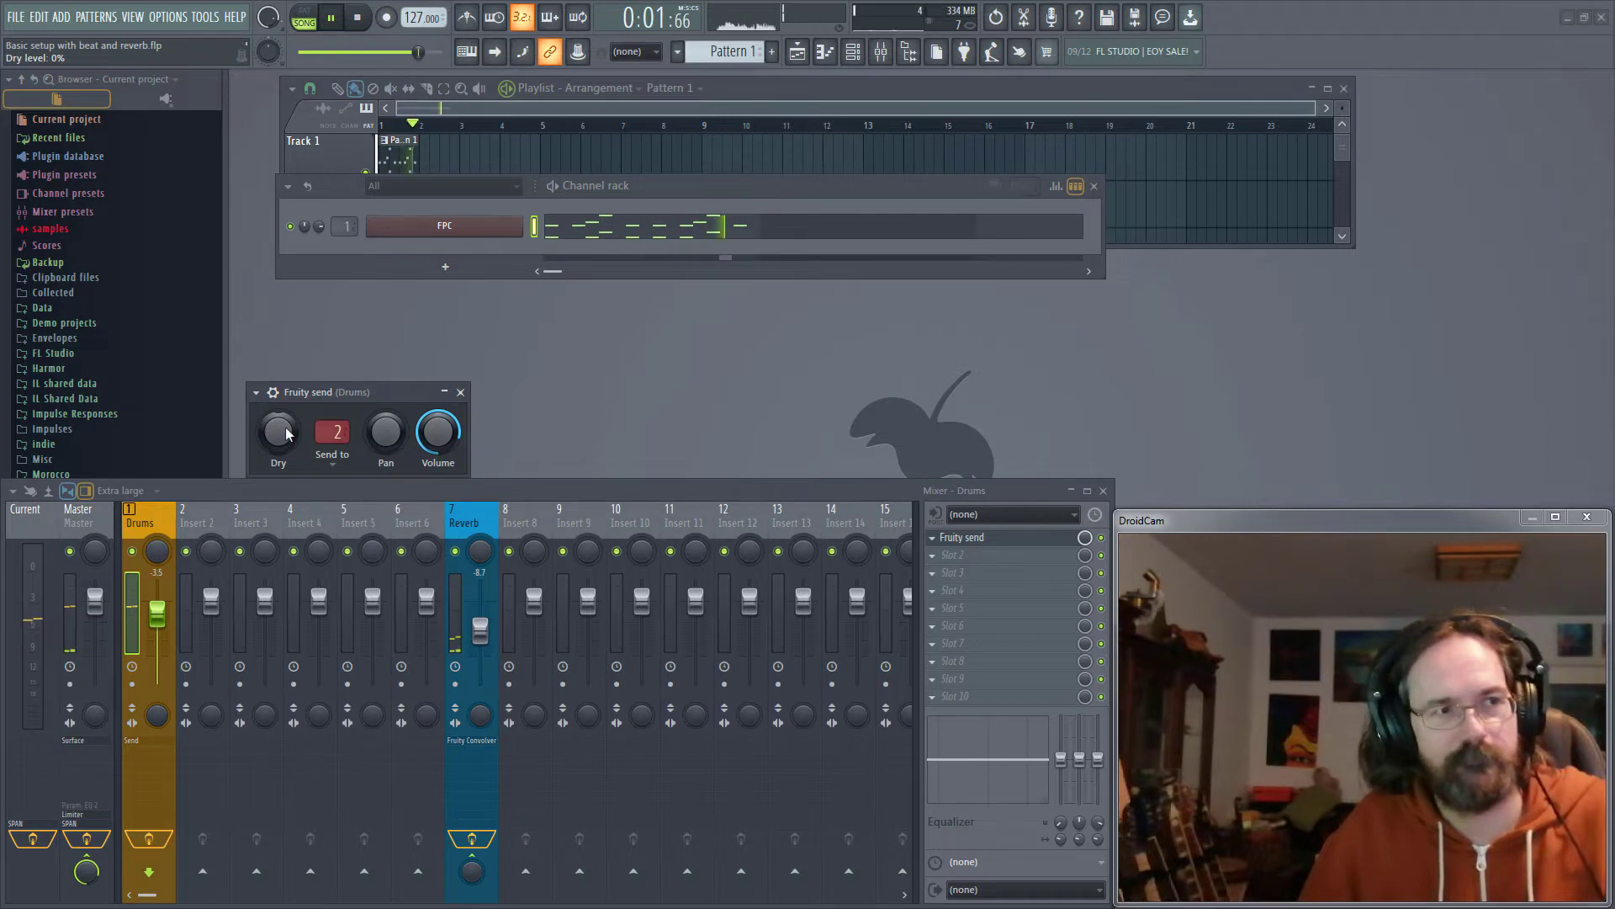
drag(286, 433, 286, 362)
key(space)
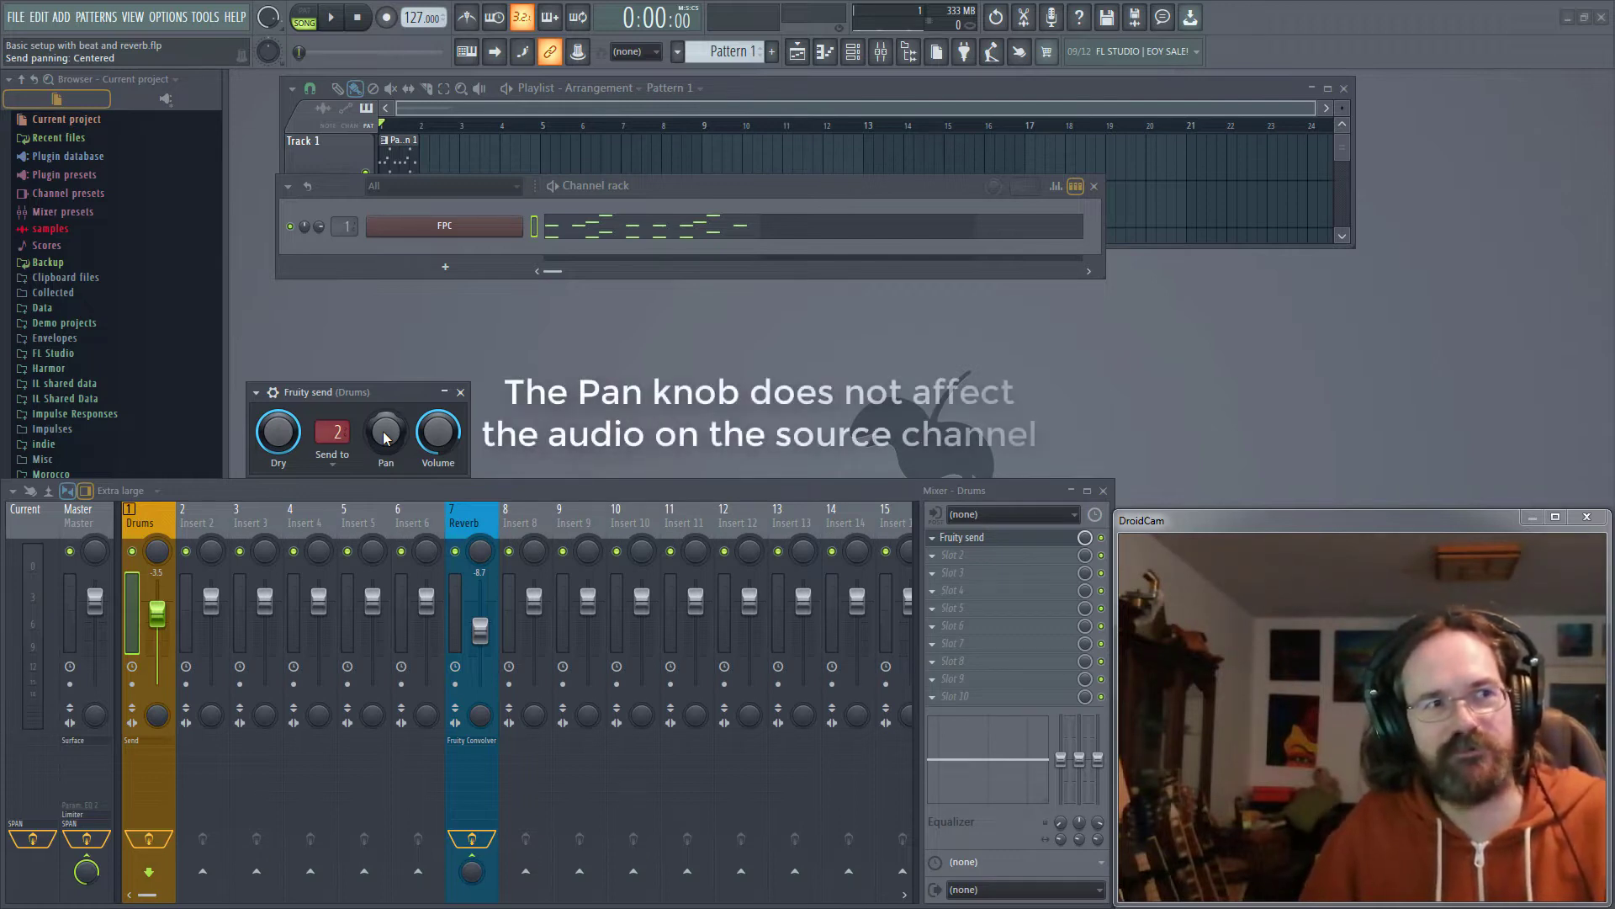
- Pan the Drums track's Fruity Send signal to the left and play the beat
drag(386, 436, 385, 488)
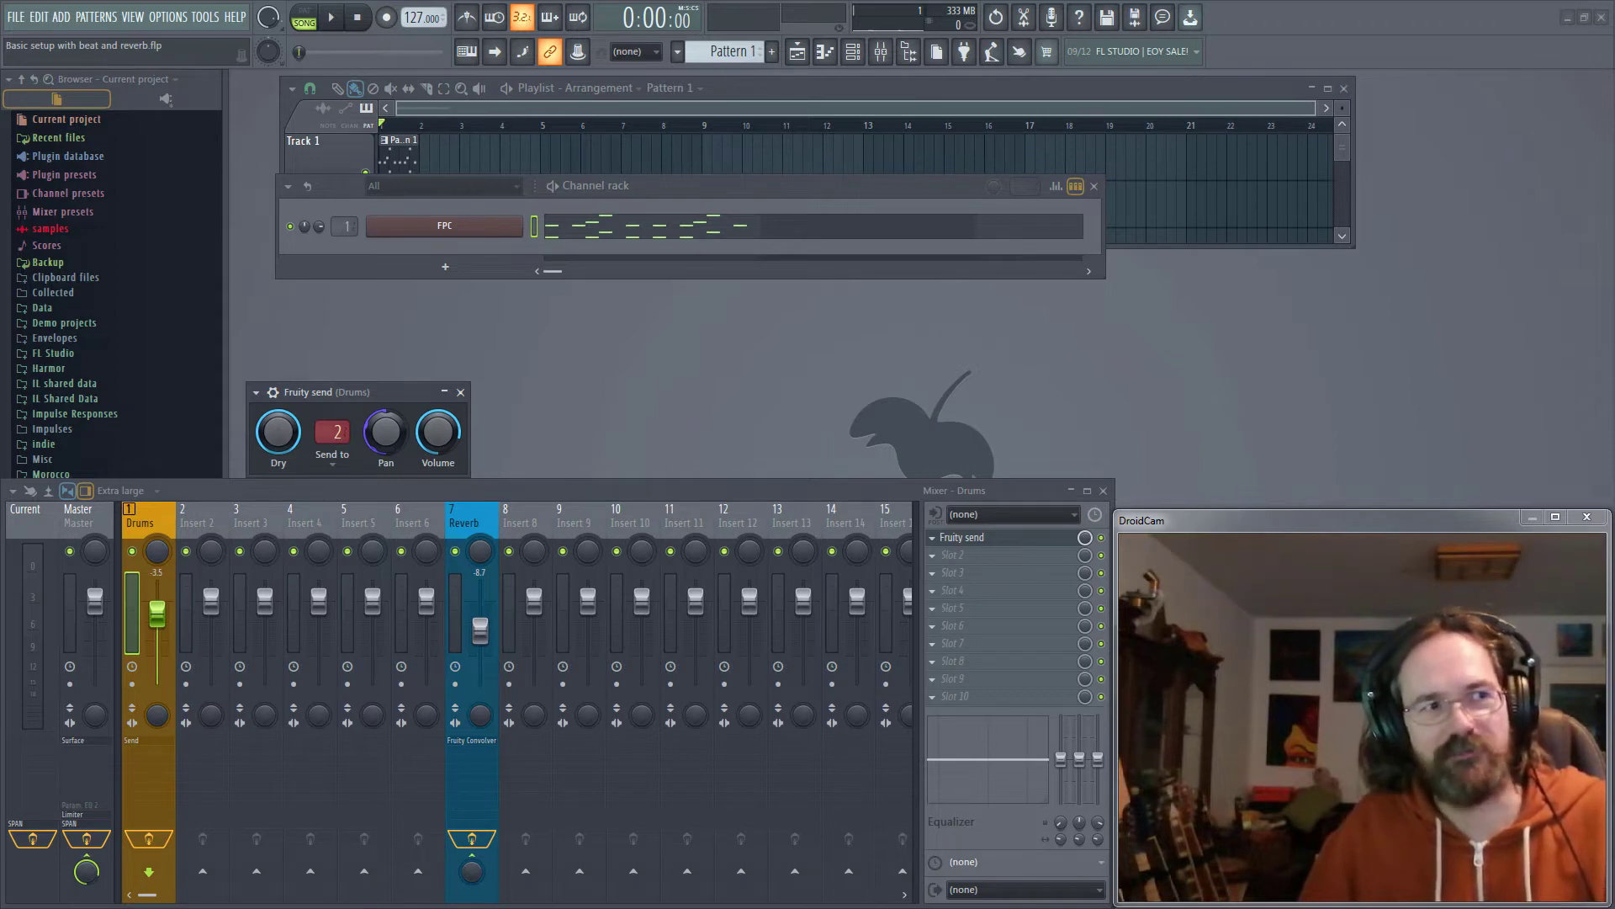
key(space)
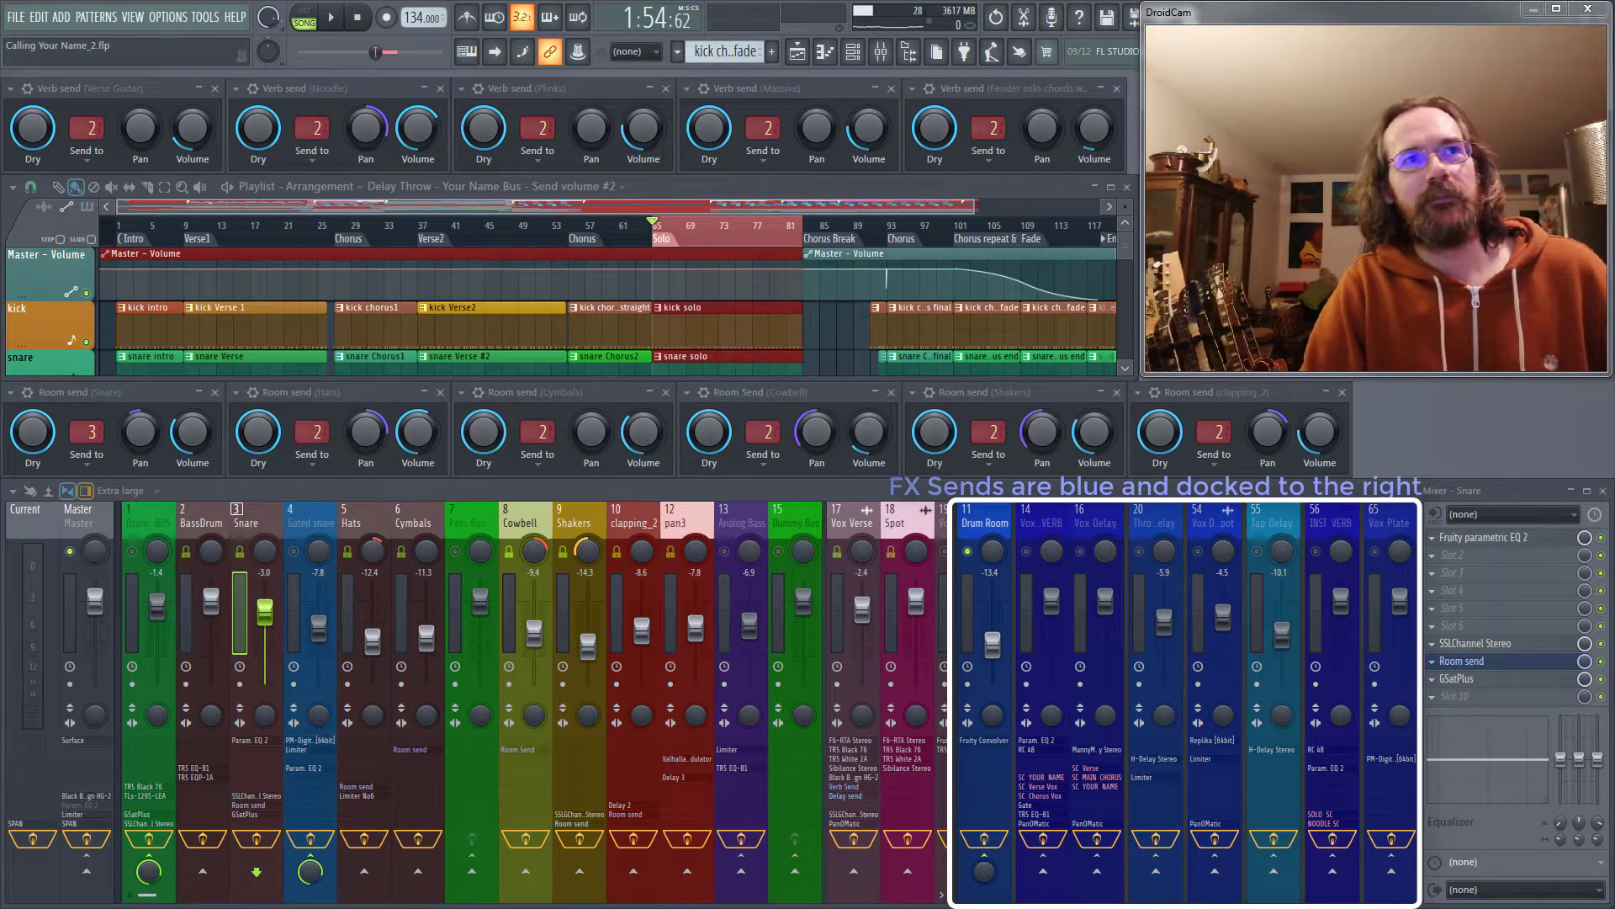
- Examine the Fruity Parametric EQ 2 and SSLChannel Stereo settings on the Snare track
click(1501, 538)
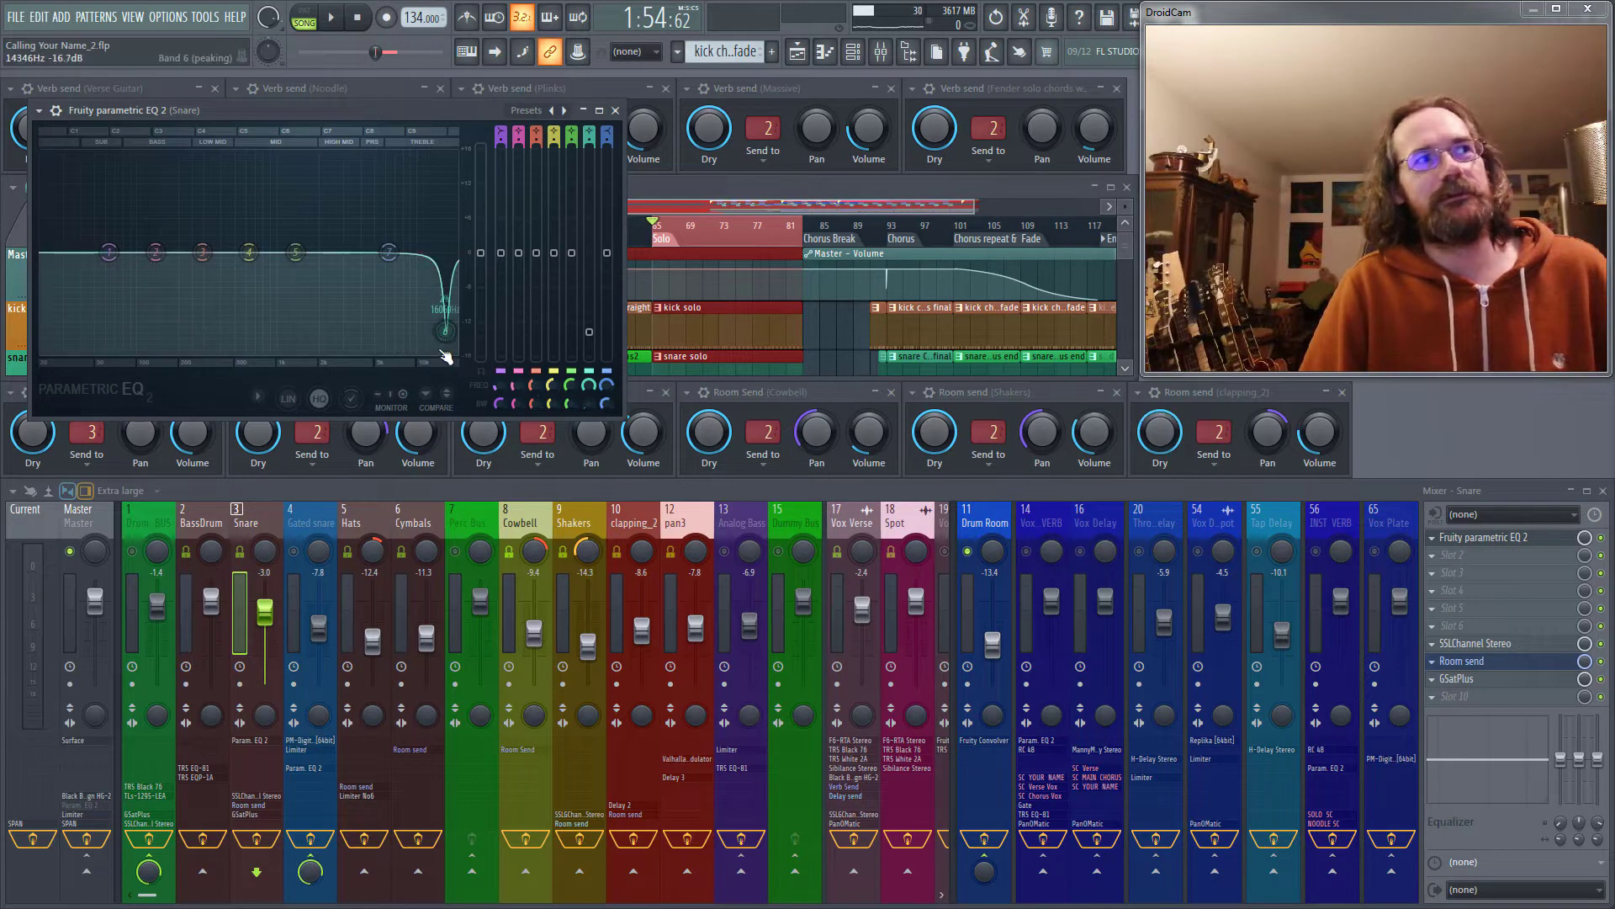
click(1484, 648)
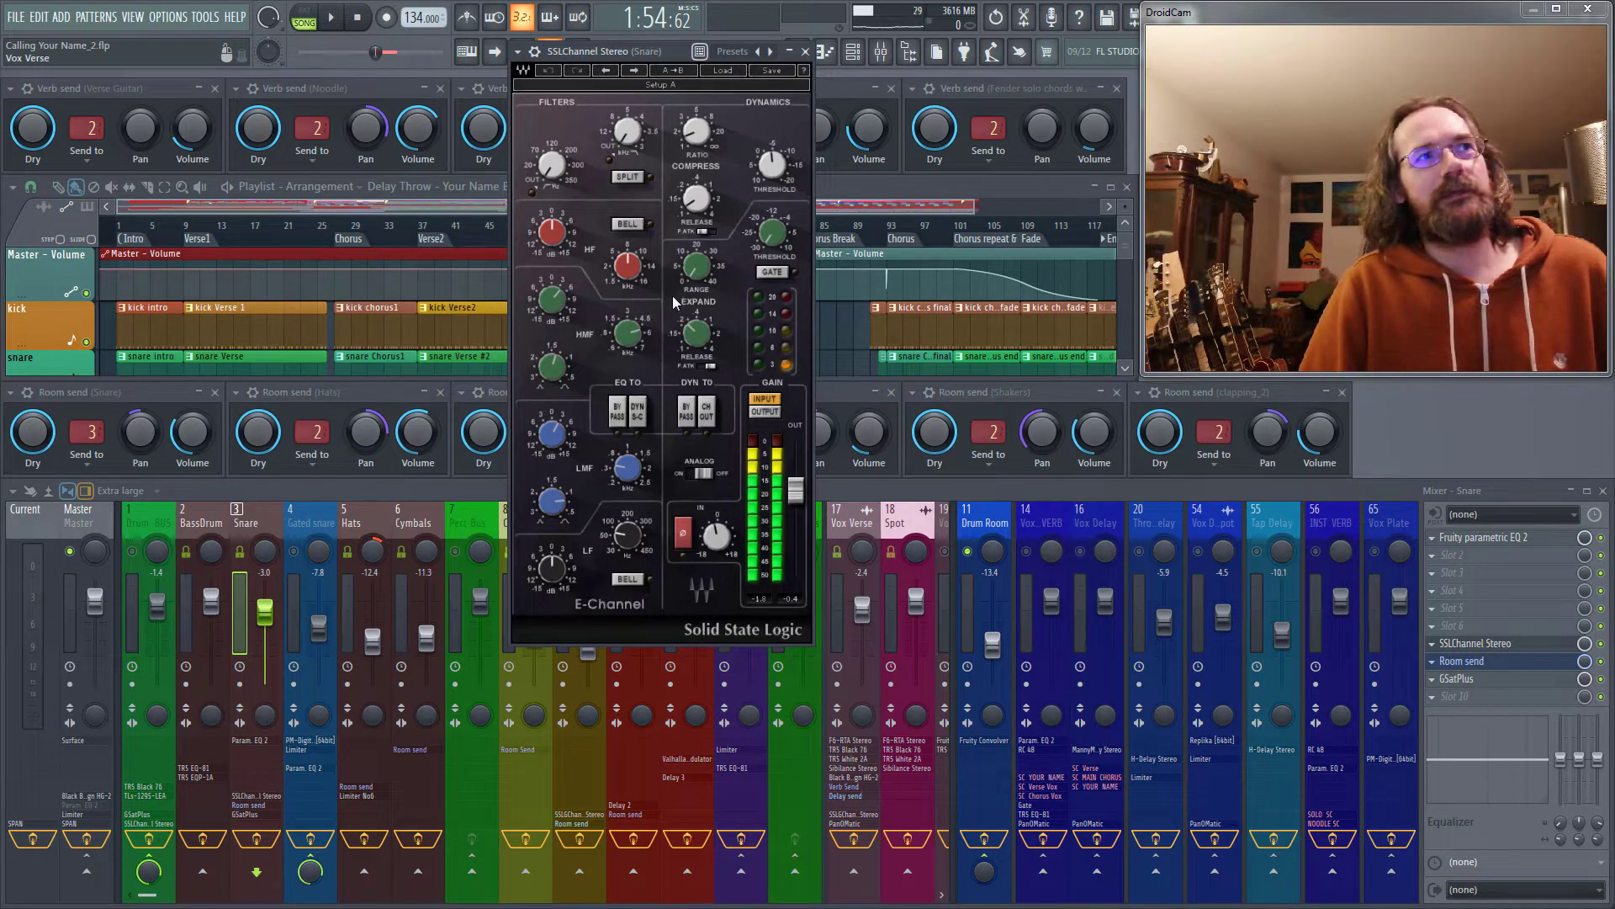
click(809, 55)
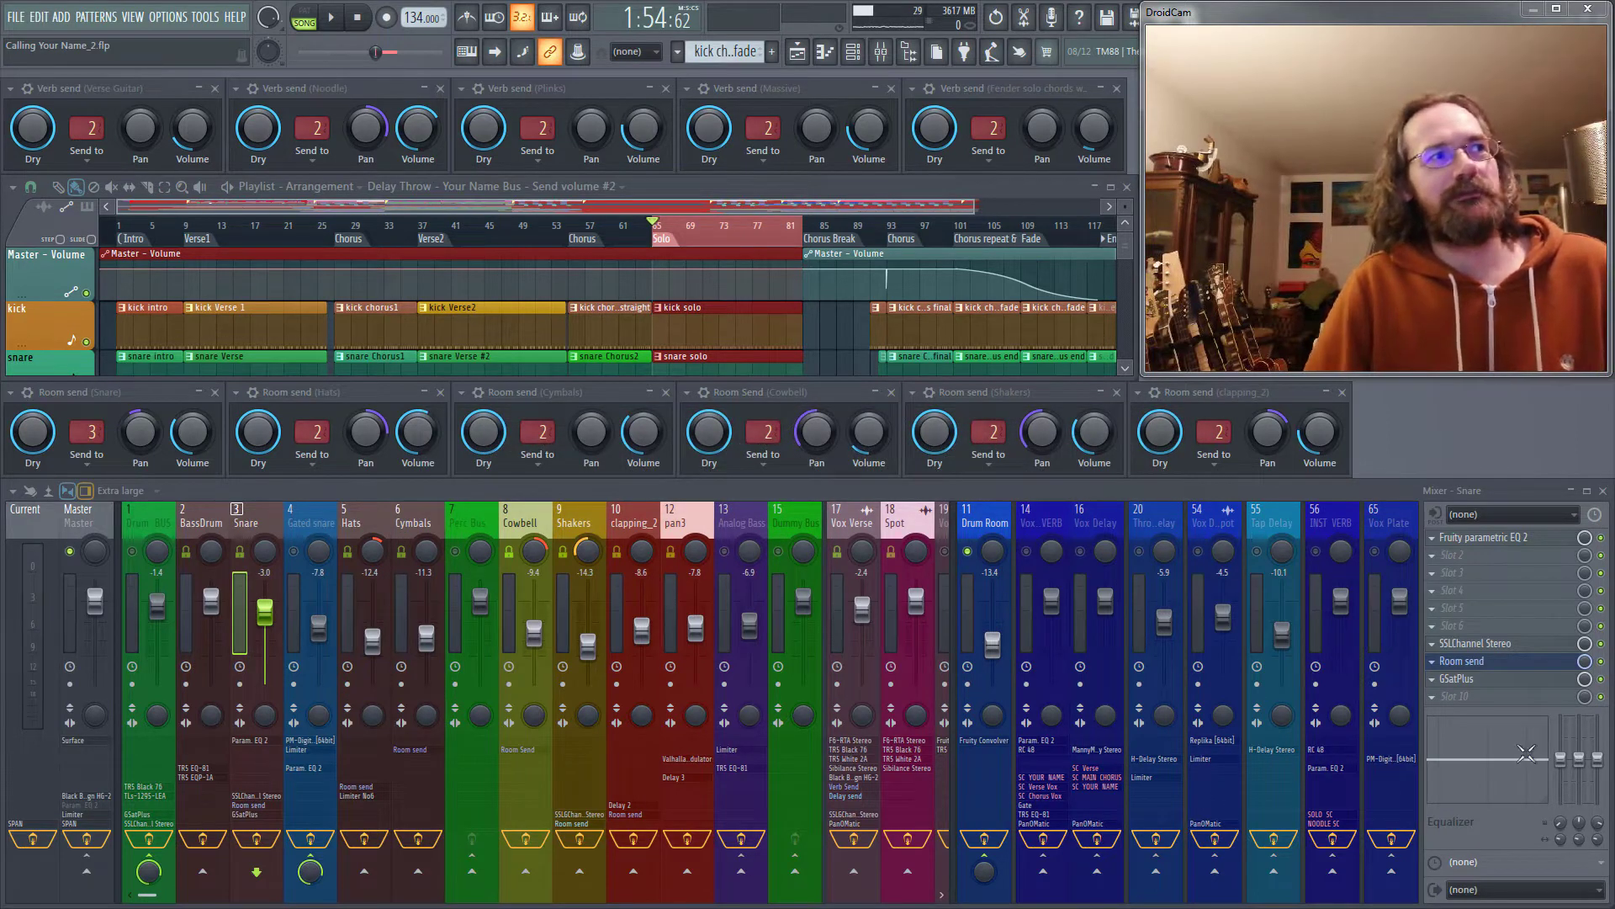
- Lower the Snare track's fader slightly and undo the change
mouse_move(266, 621)
mouse_down()
mouse_move(266, 688)
mouse_move(266, 631)
mouse_up()
key(ctrl+z)
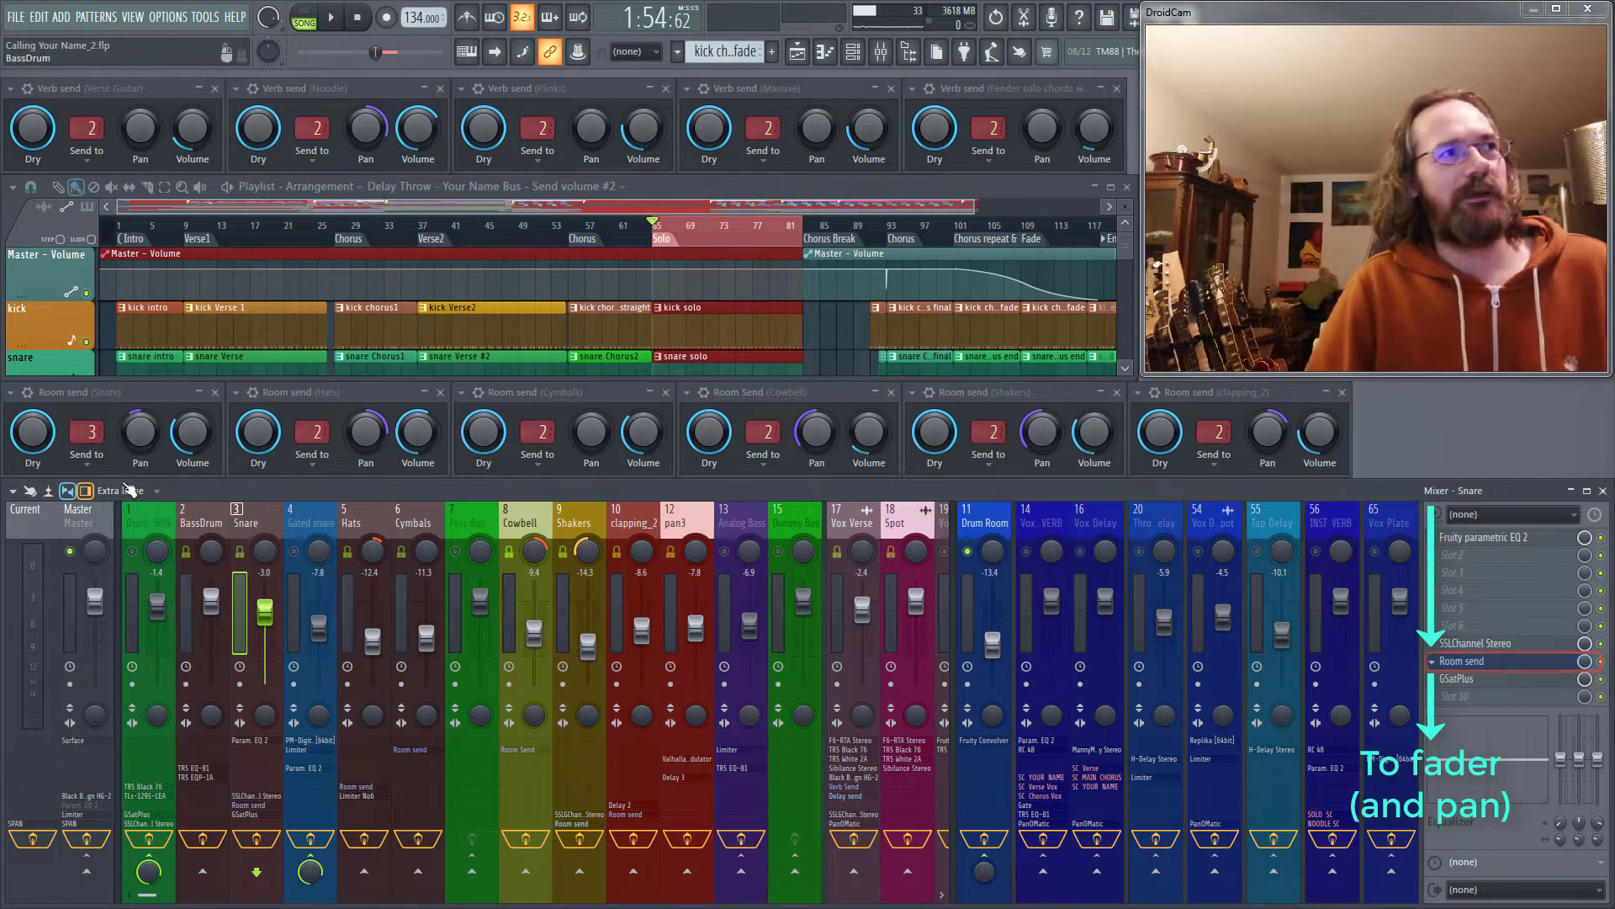
- Try the Snare track panned 100% left with the Drum BUS unmuted, and return the Snare's panning to center
drag(265, 551, 270, 554)
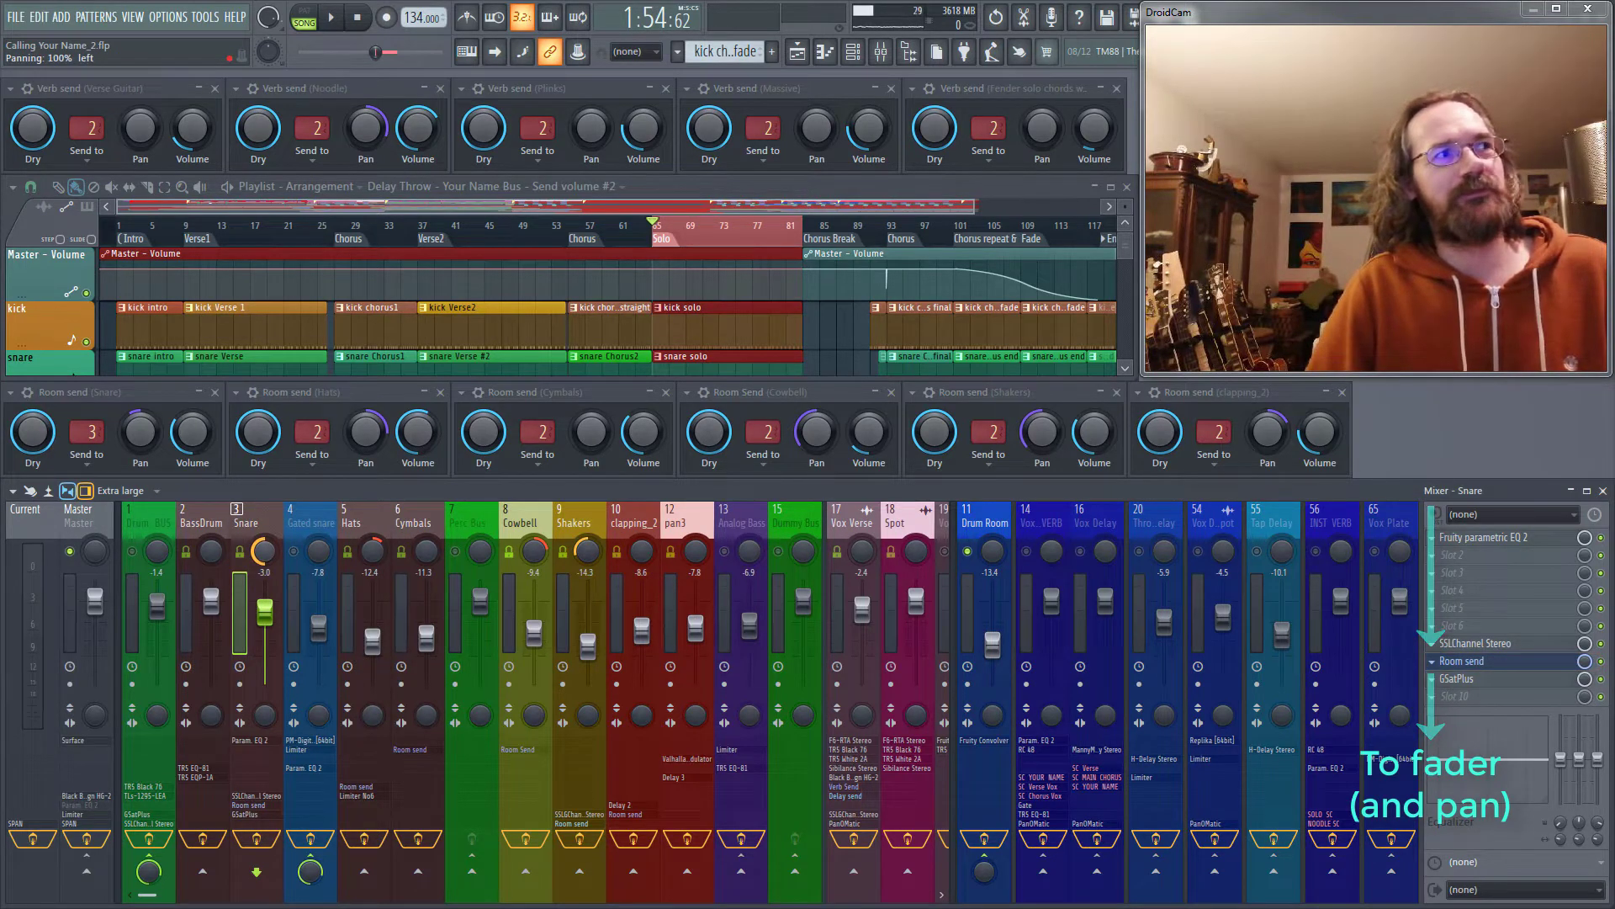
click(132, 553)
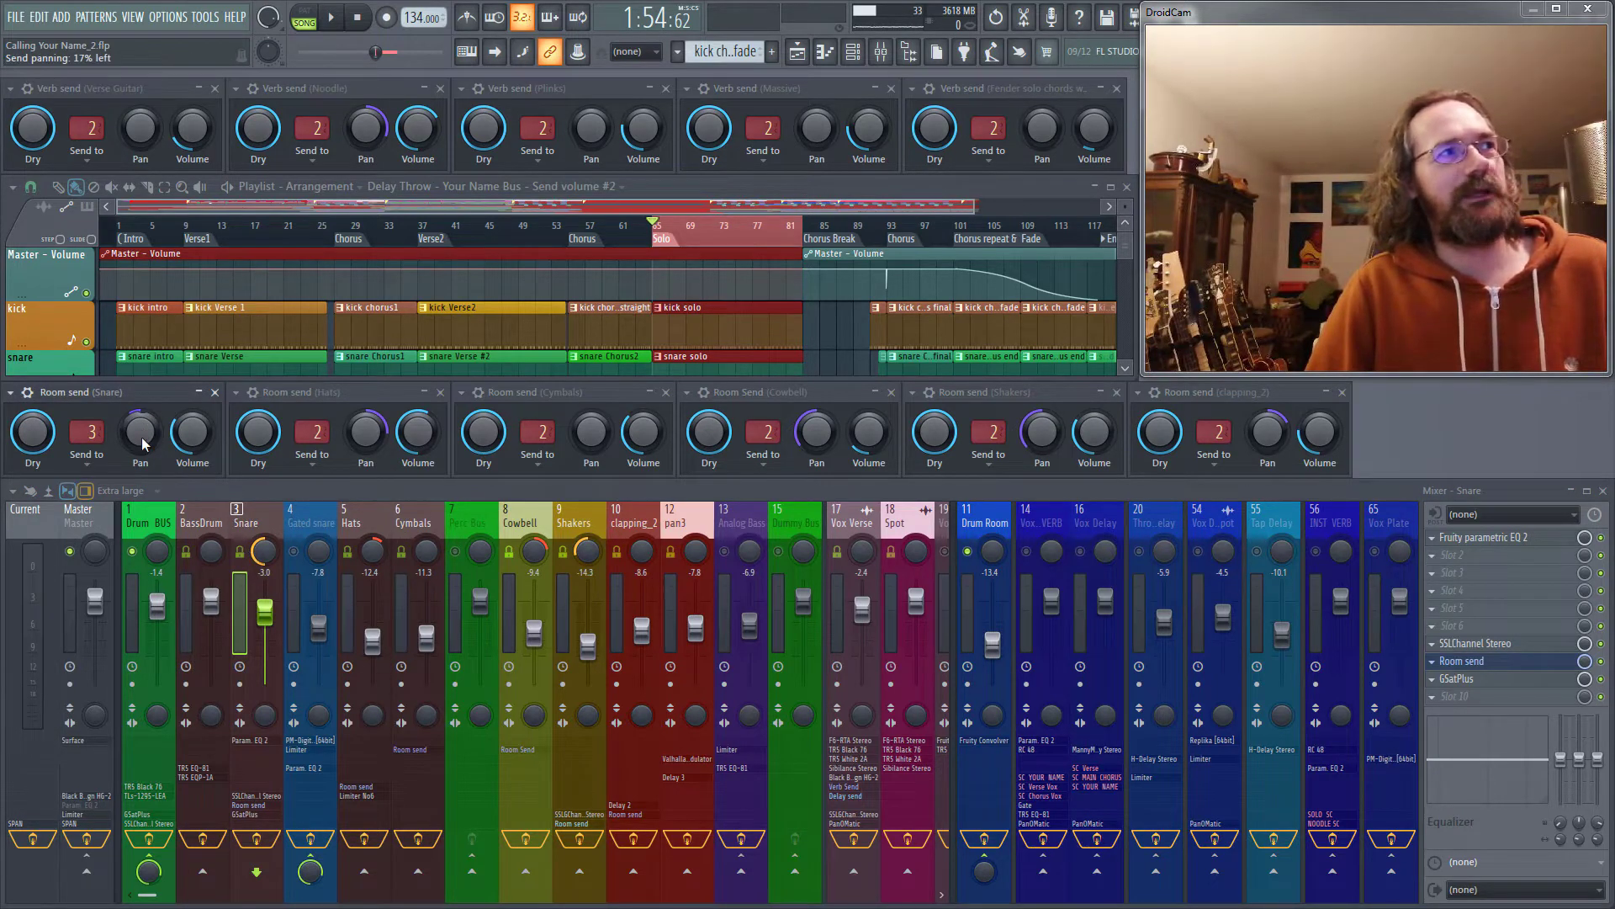
drag(266, 557, 266, 551)
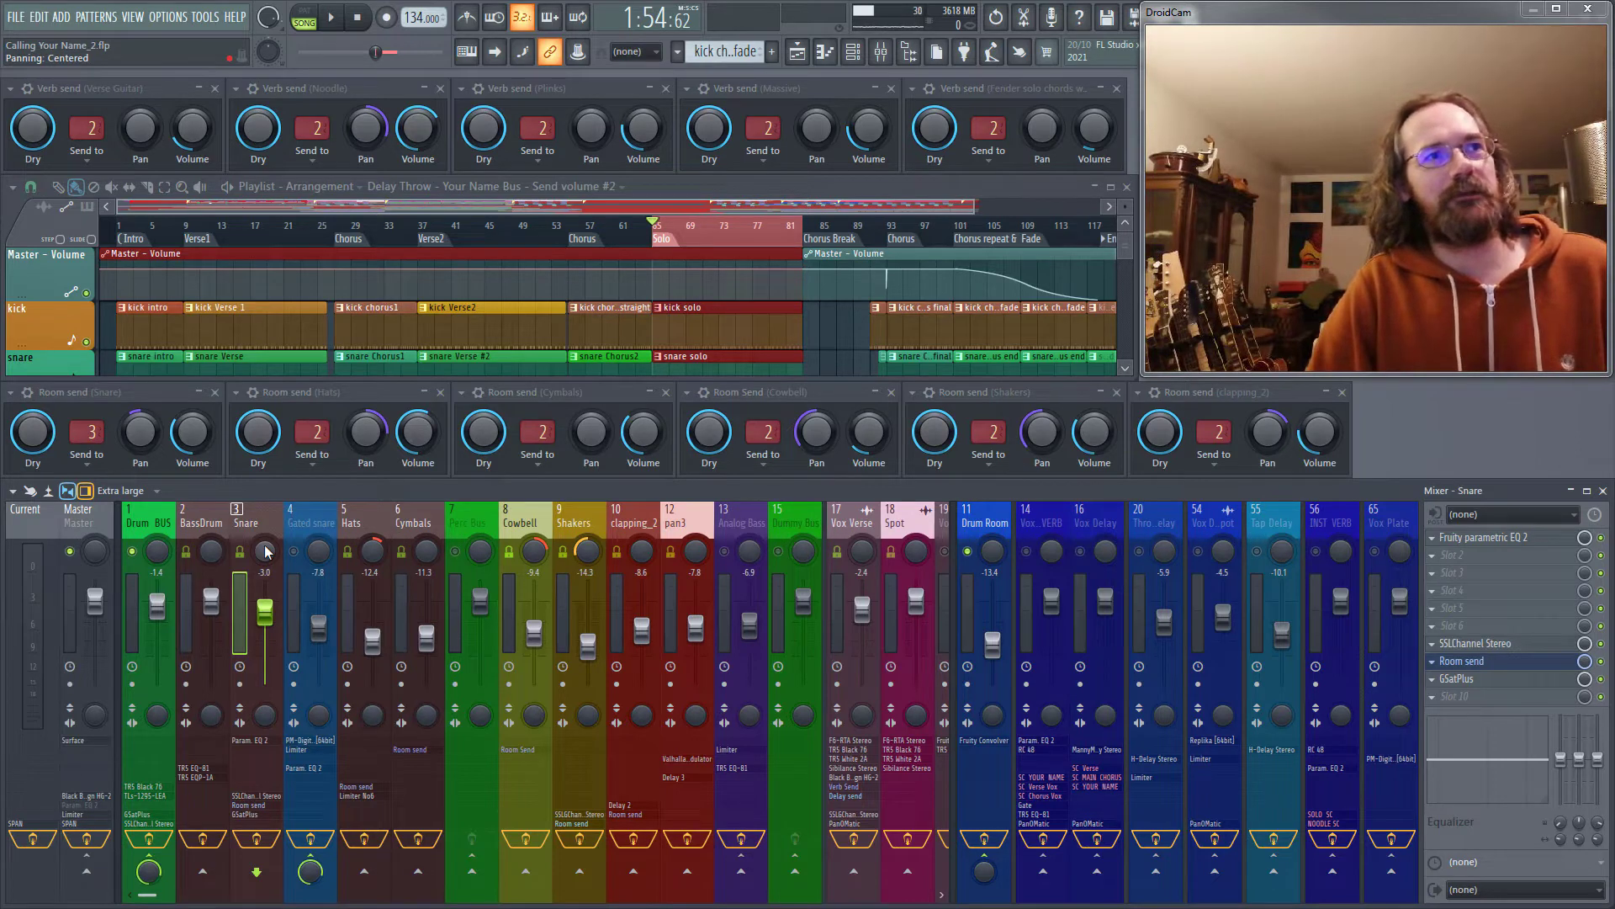
- Select the Cowbell track and compare its mixer panning with the panning of its Room Send
click(520, 520)
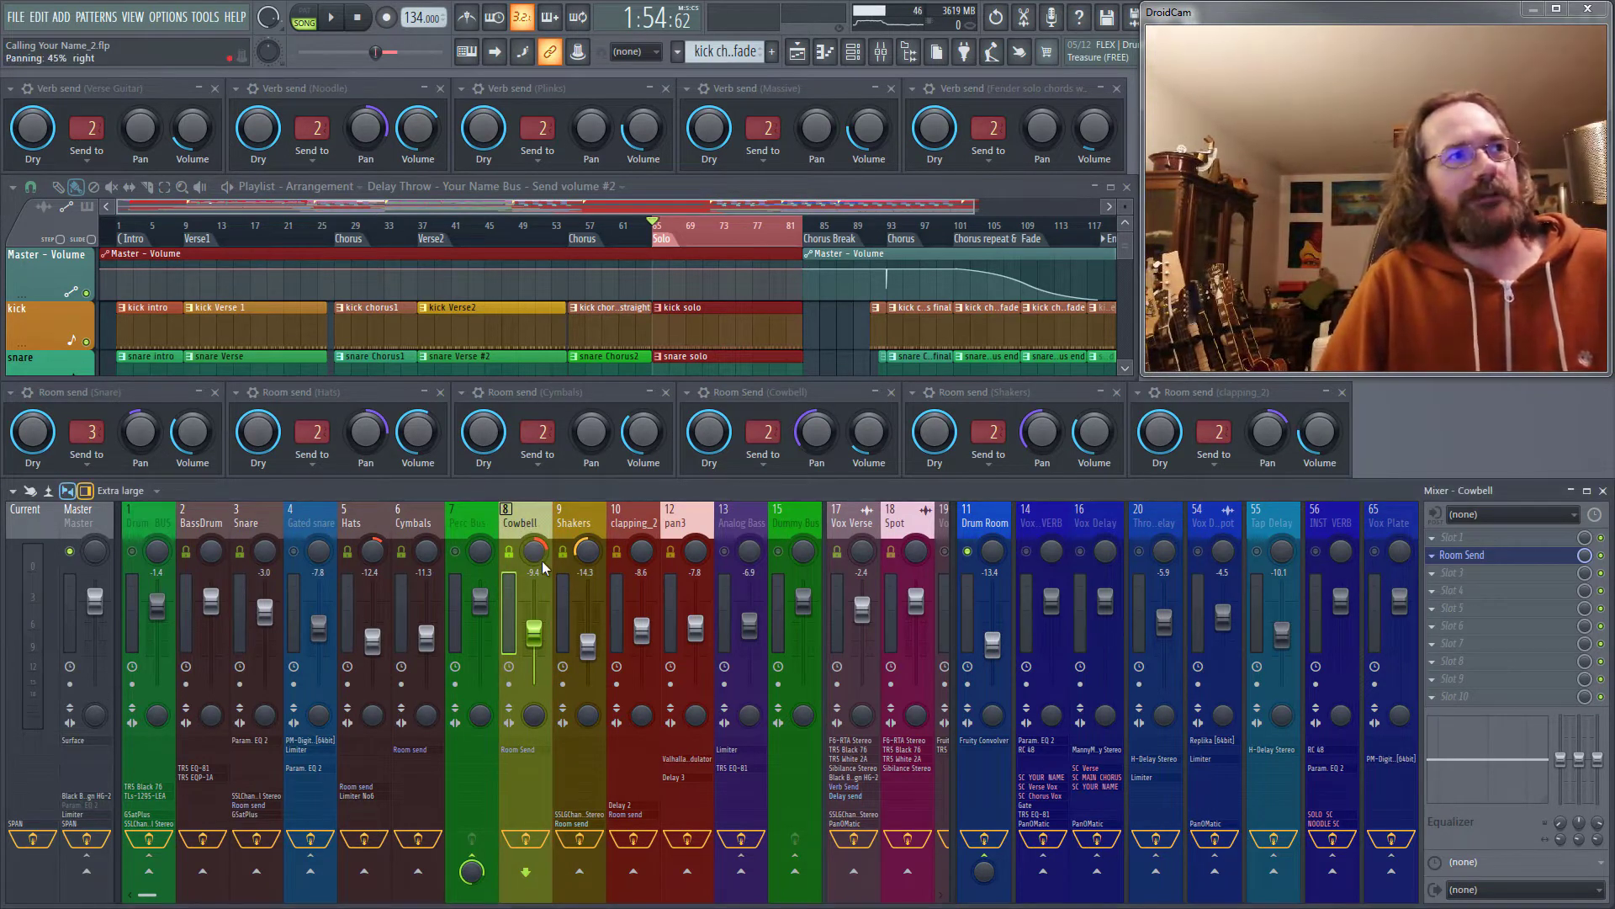
click(817, 439)
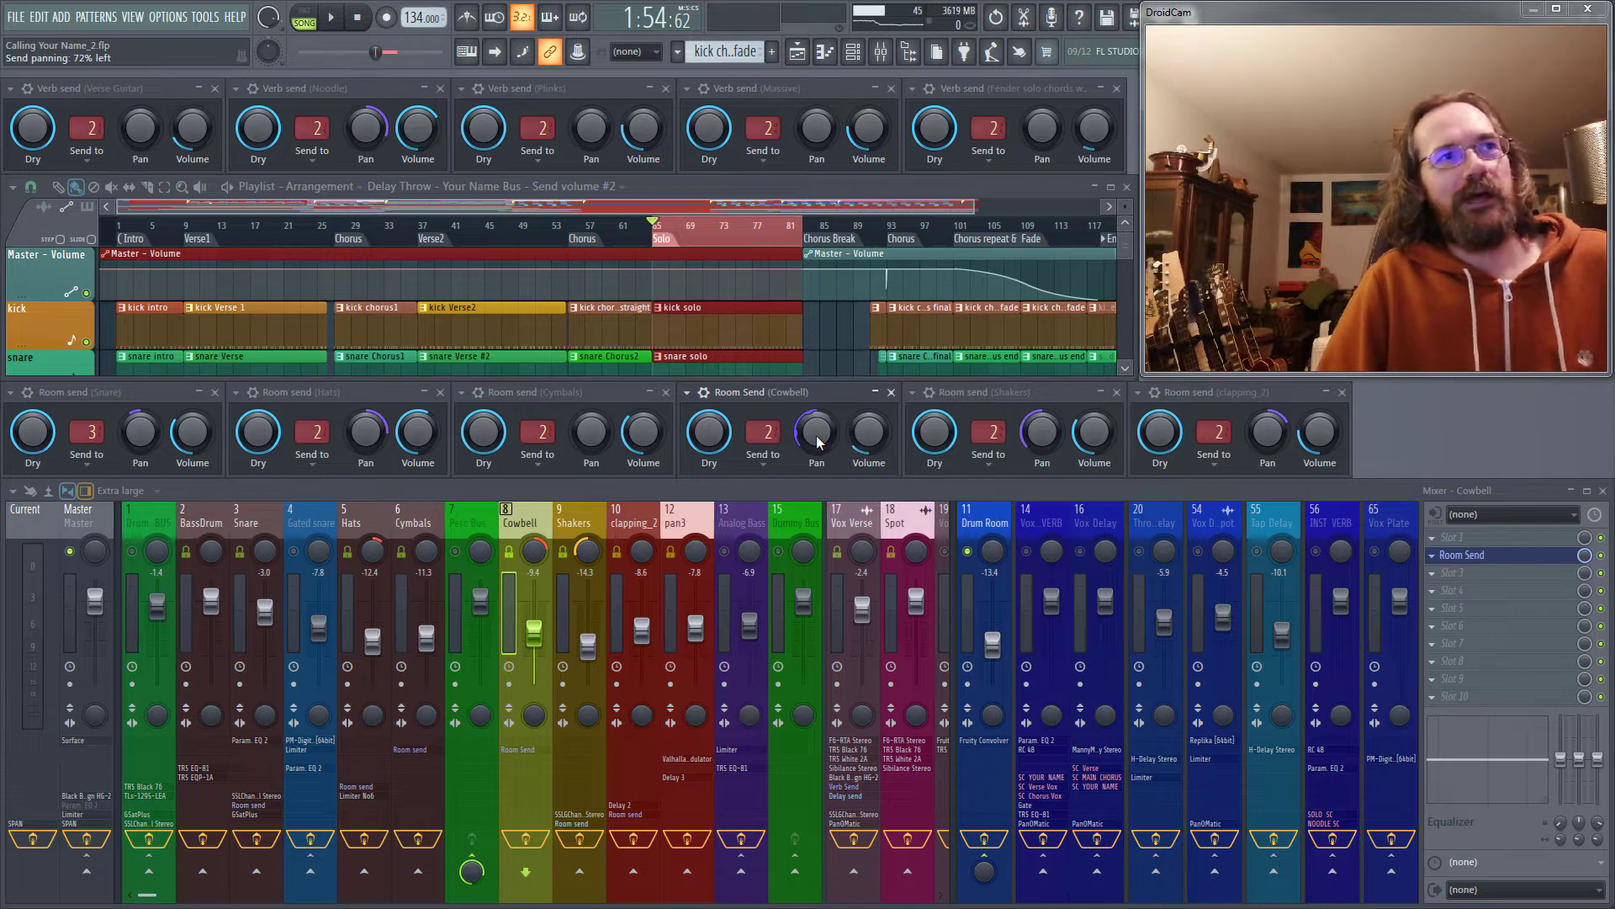
- Play the Solo section to hear the Cowbell's panned room reverb, and mute the Perc Bus
key(space)
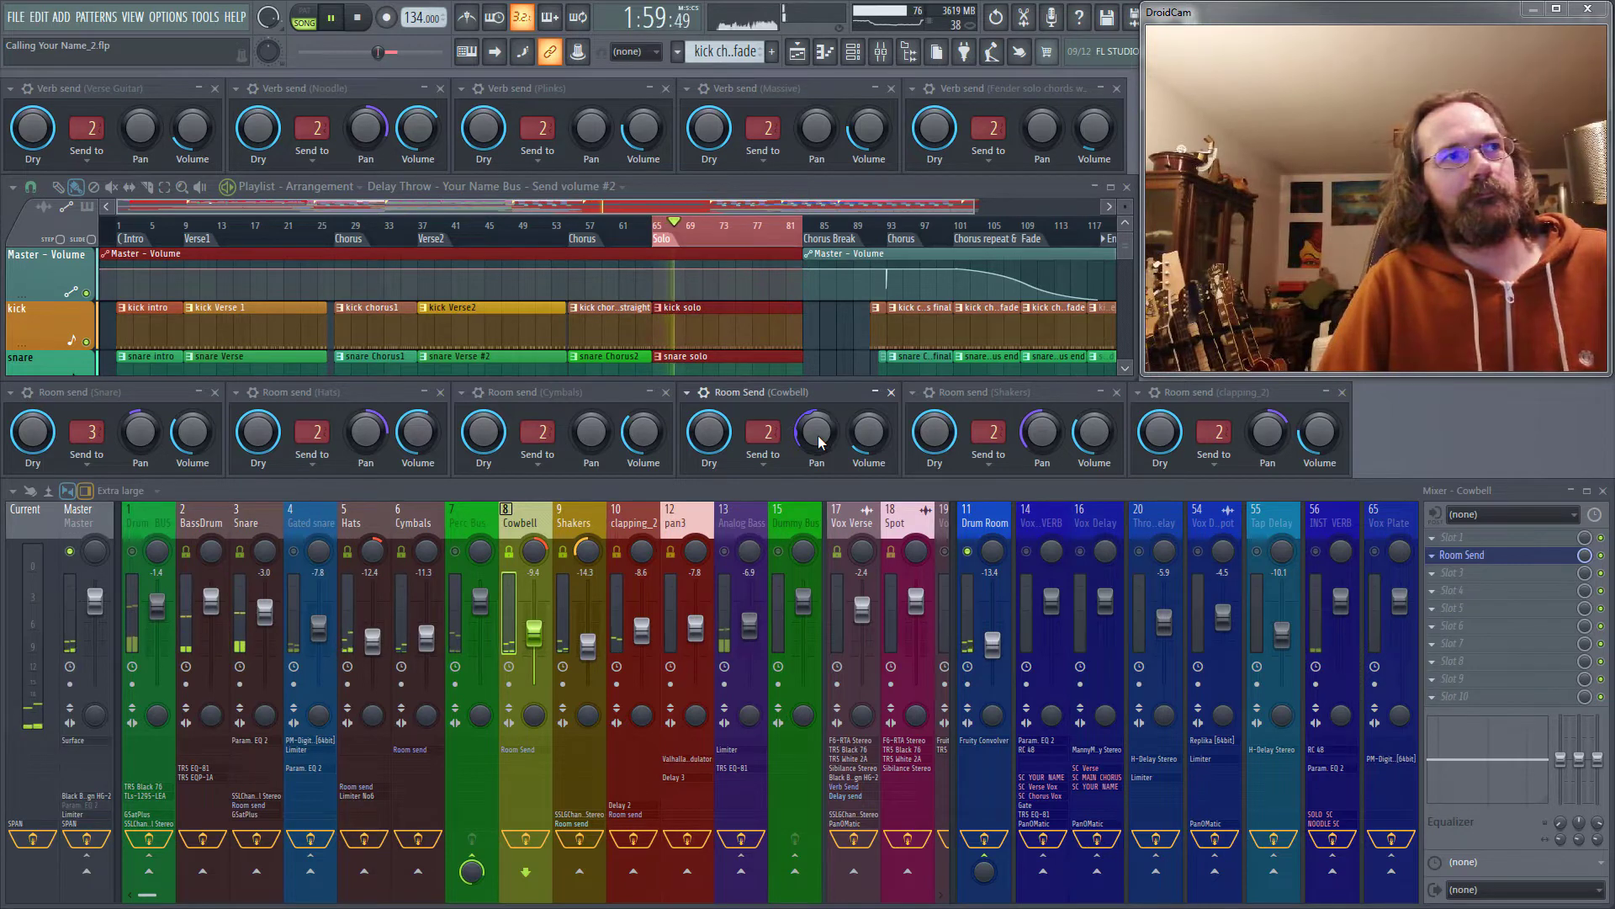
key(space)
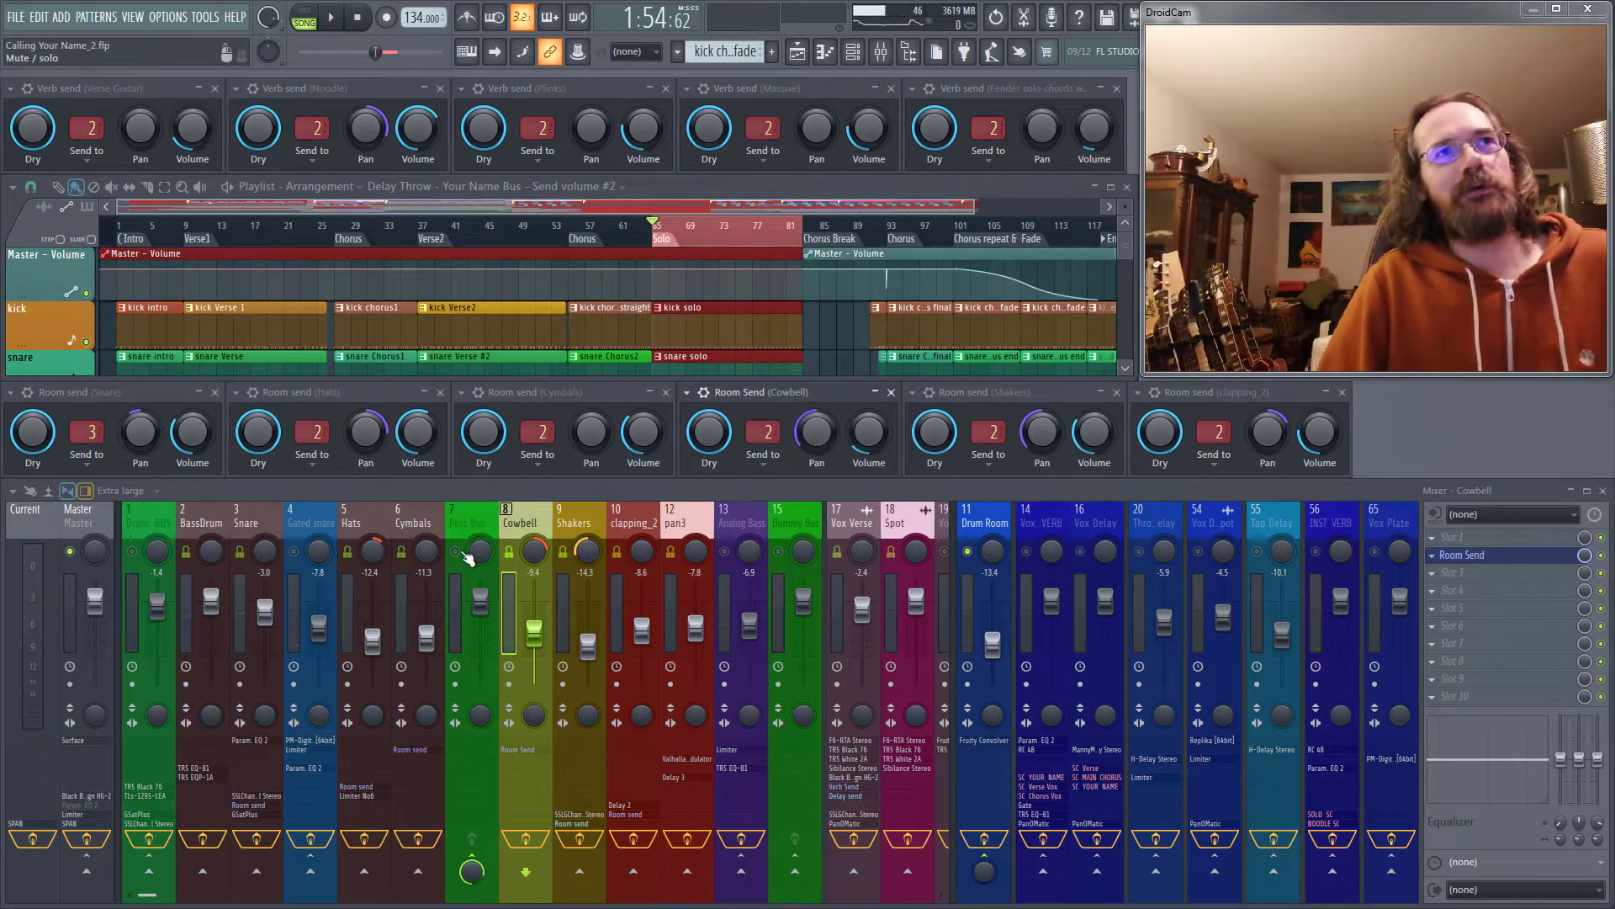
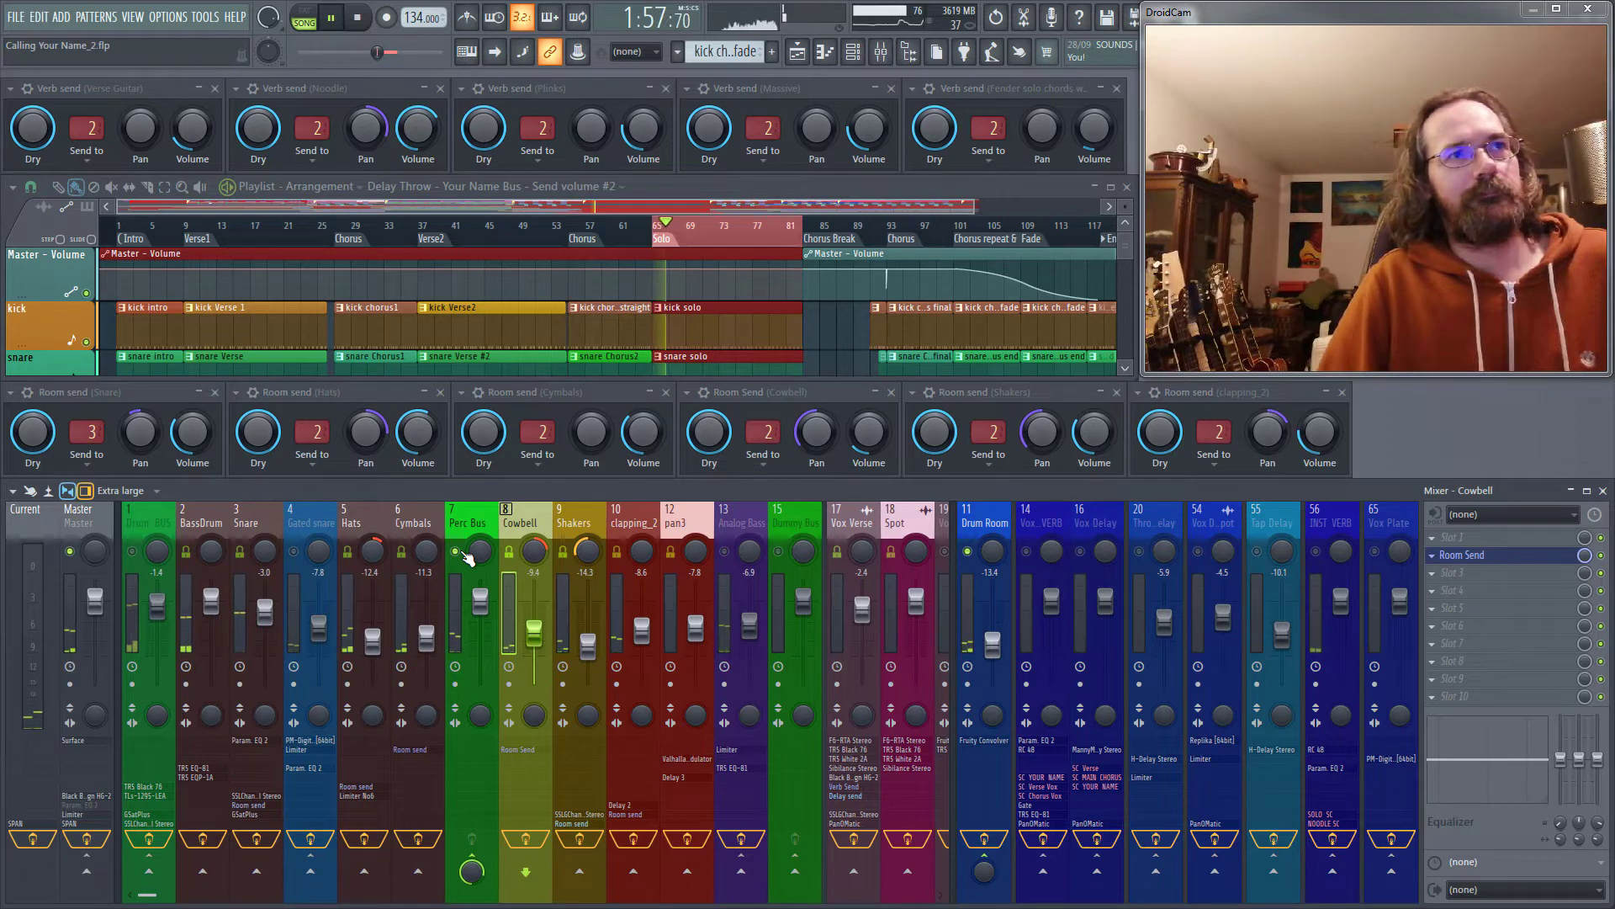
click(457, 552)
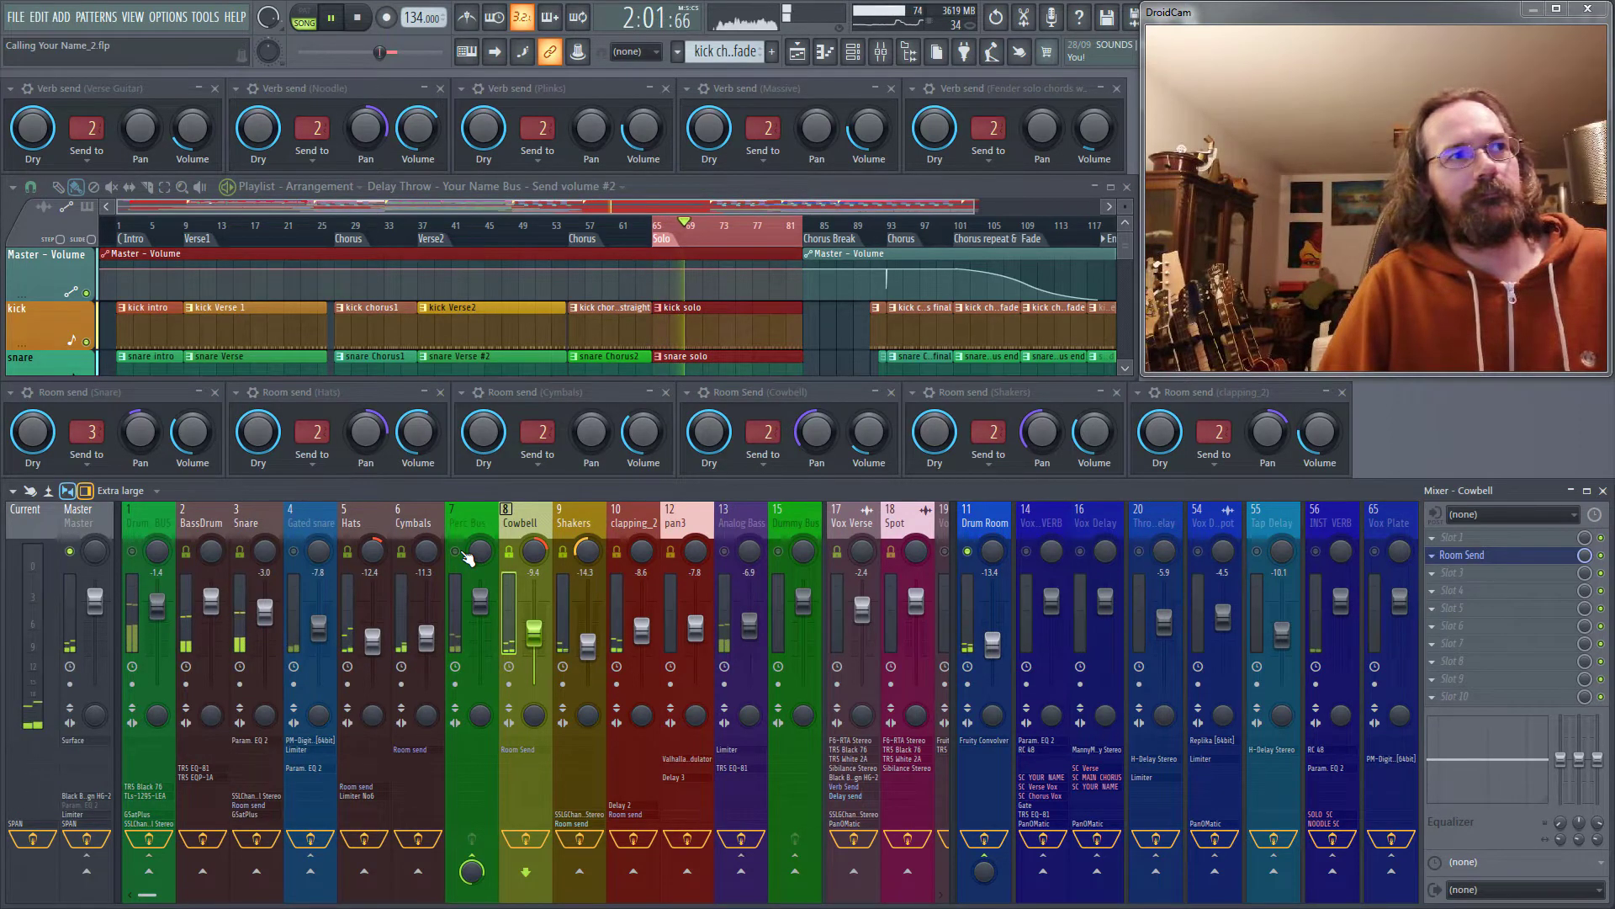
- Compare the Solo section with the Perc Bus unmuted and muted during playback, and stop playback
click(462, 553)
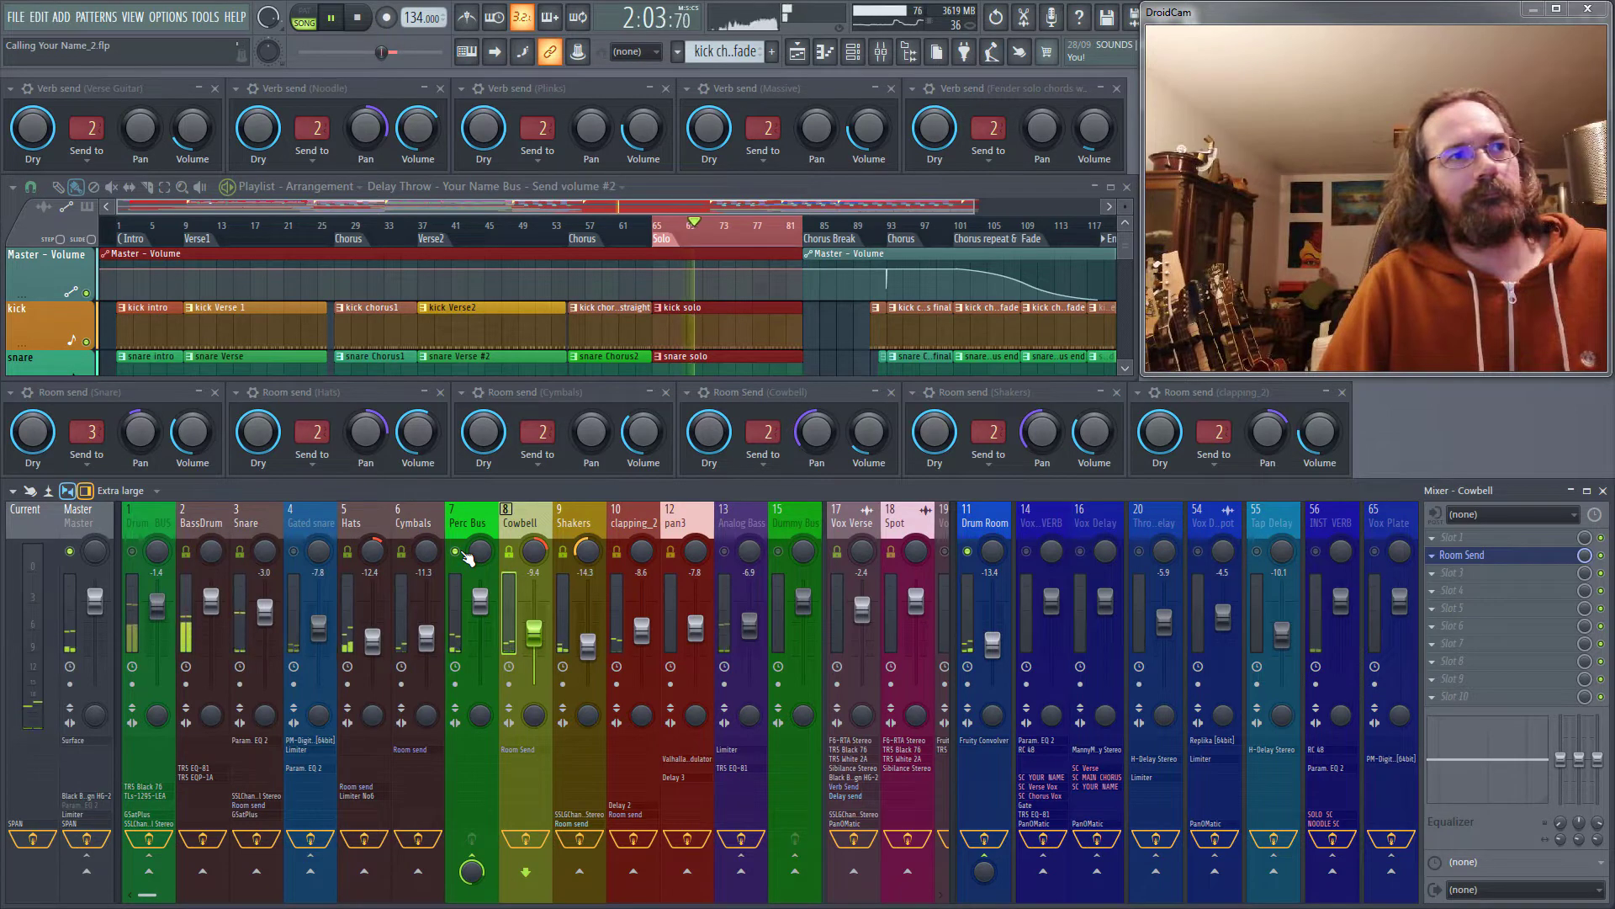
click(463, 553)
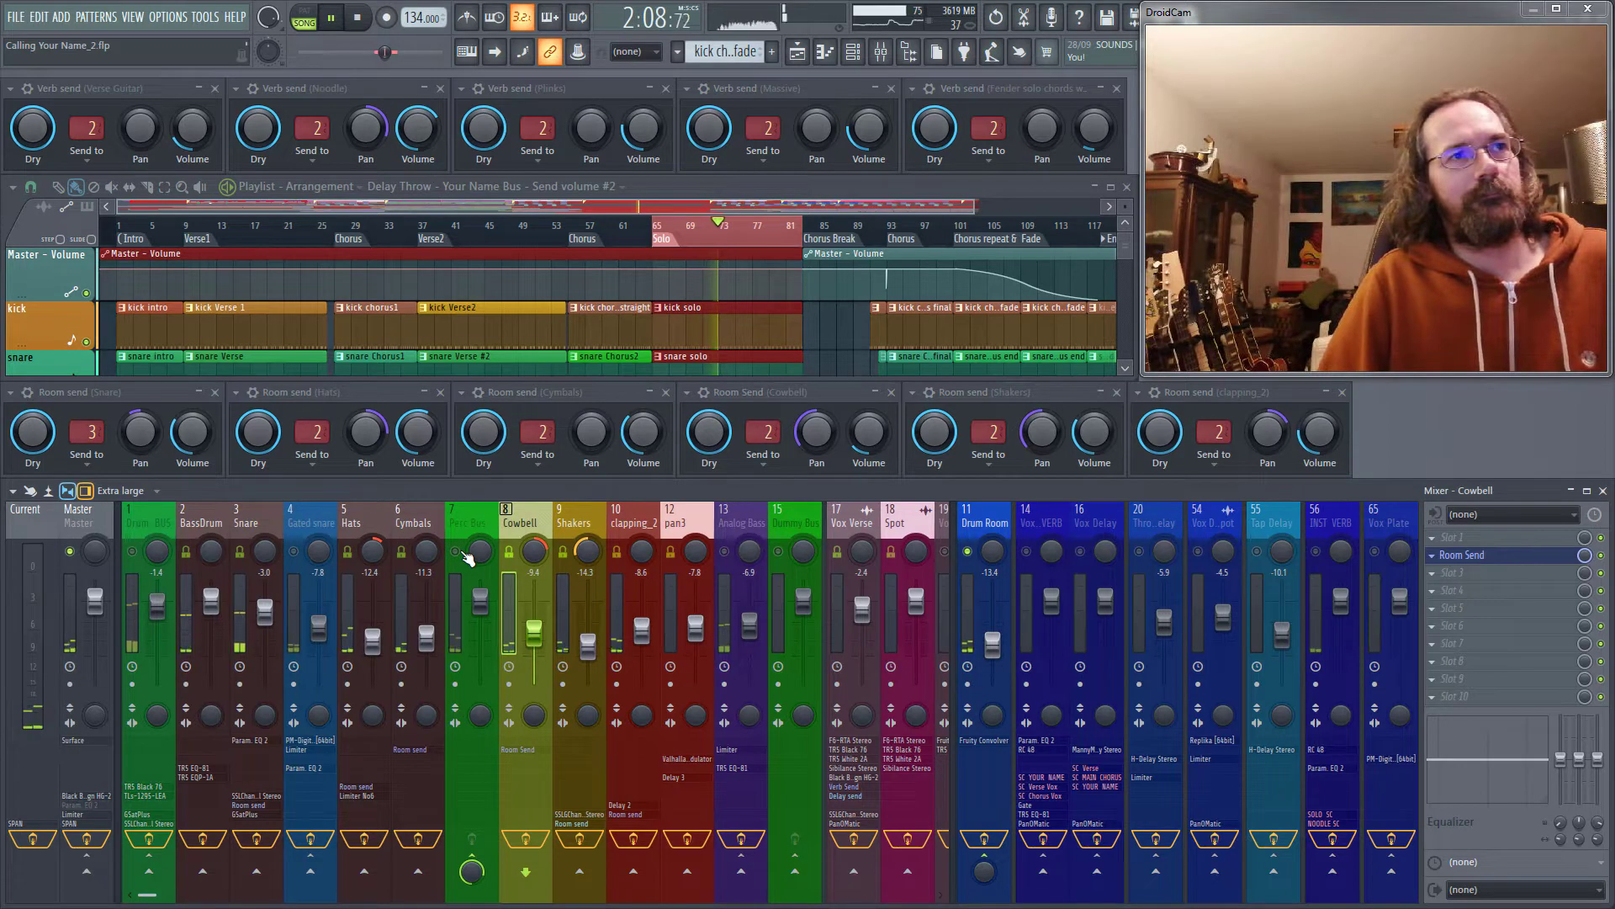
key(space)
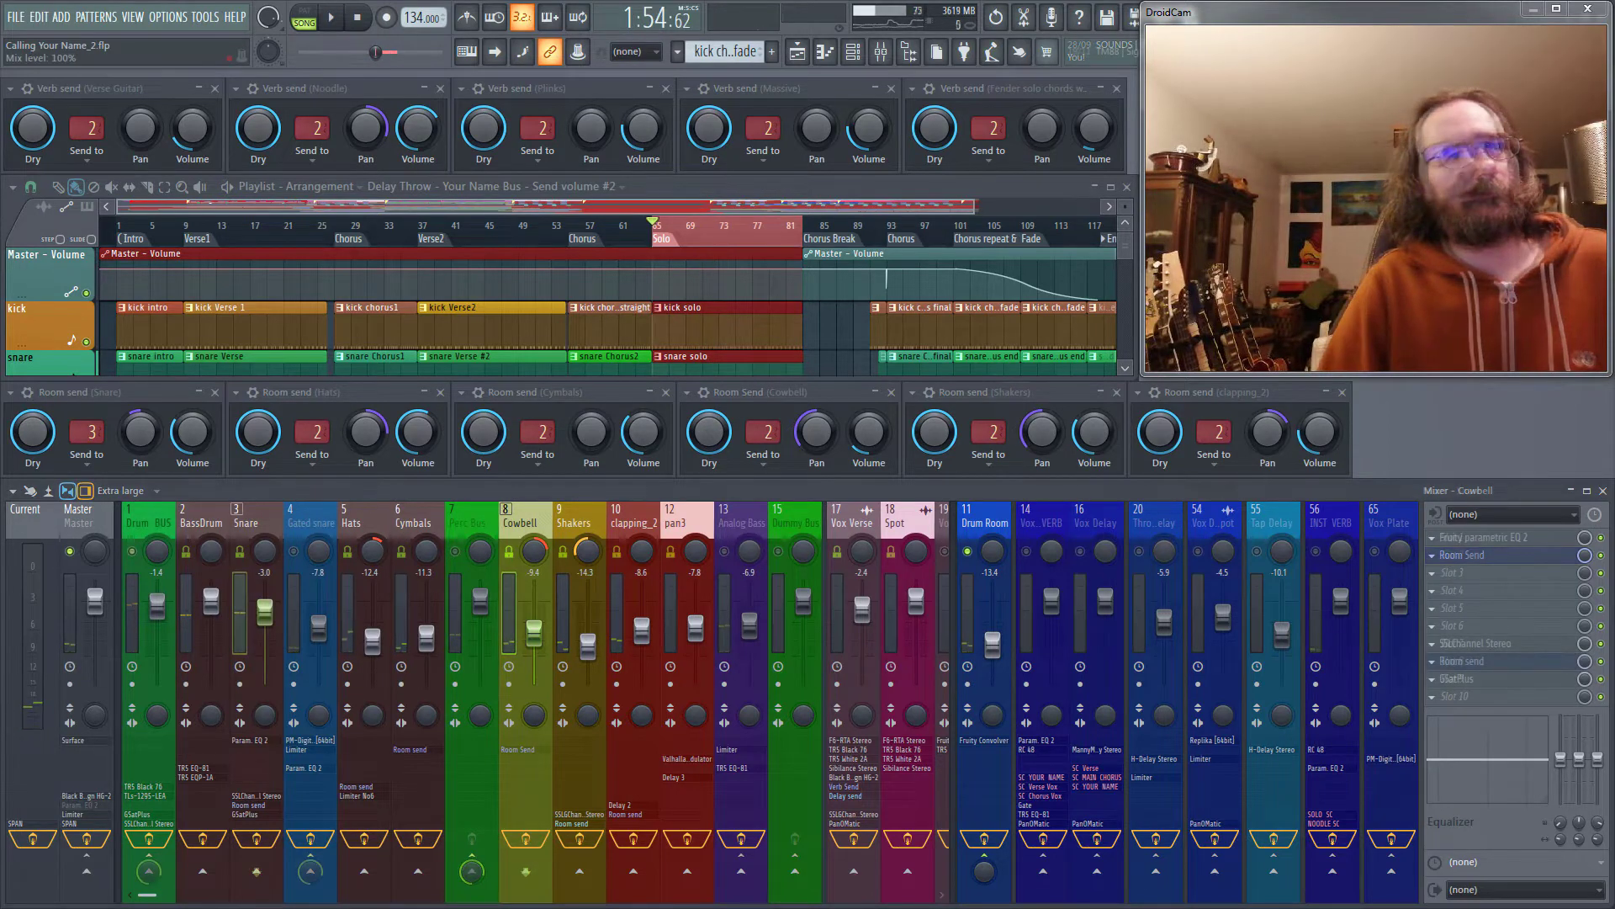
- Select the Snare track and play the Solo section with the Drum BUS muted and unmuted, leaving it muted
click(246, 523)
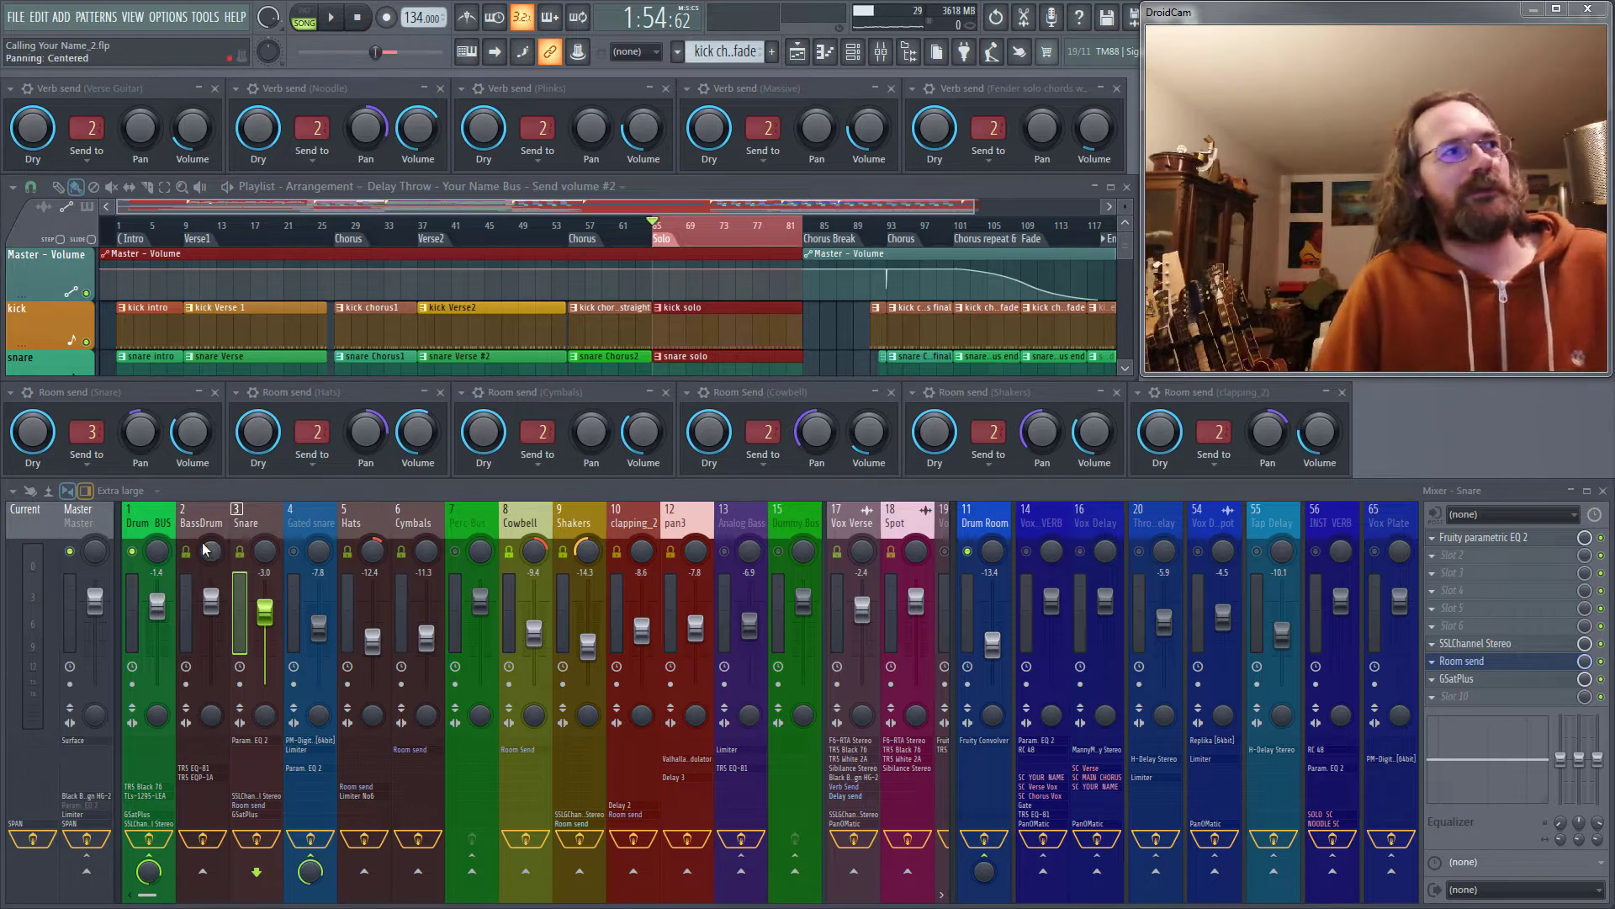
click(133, 551)
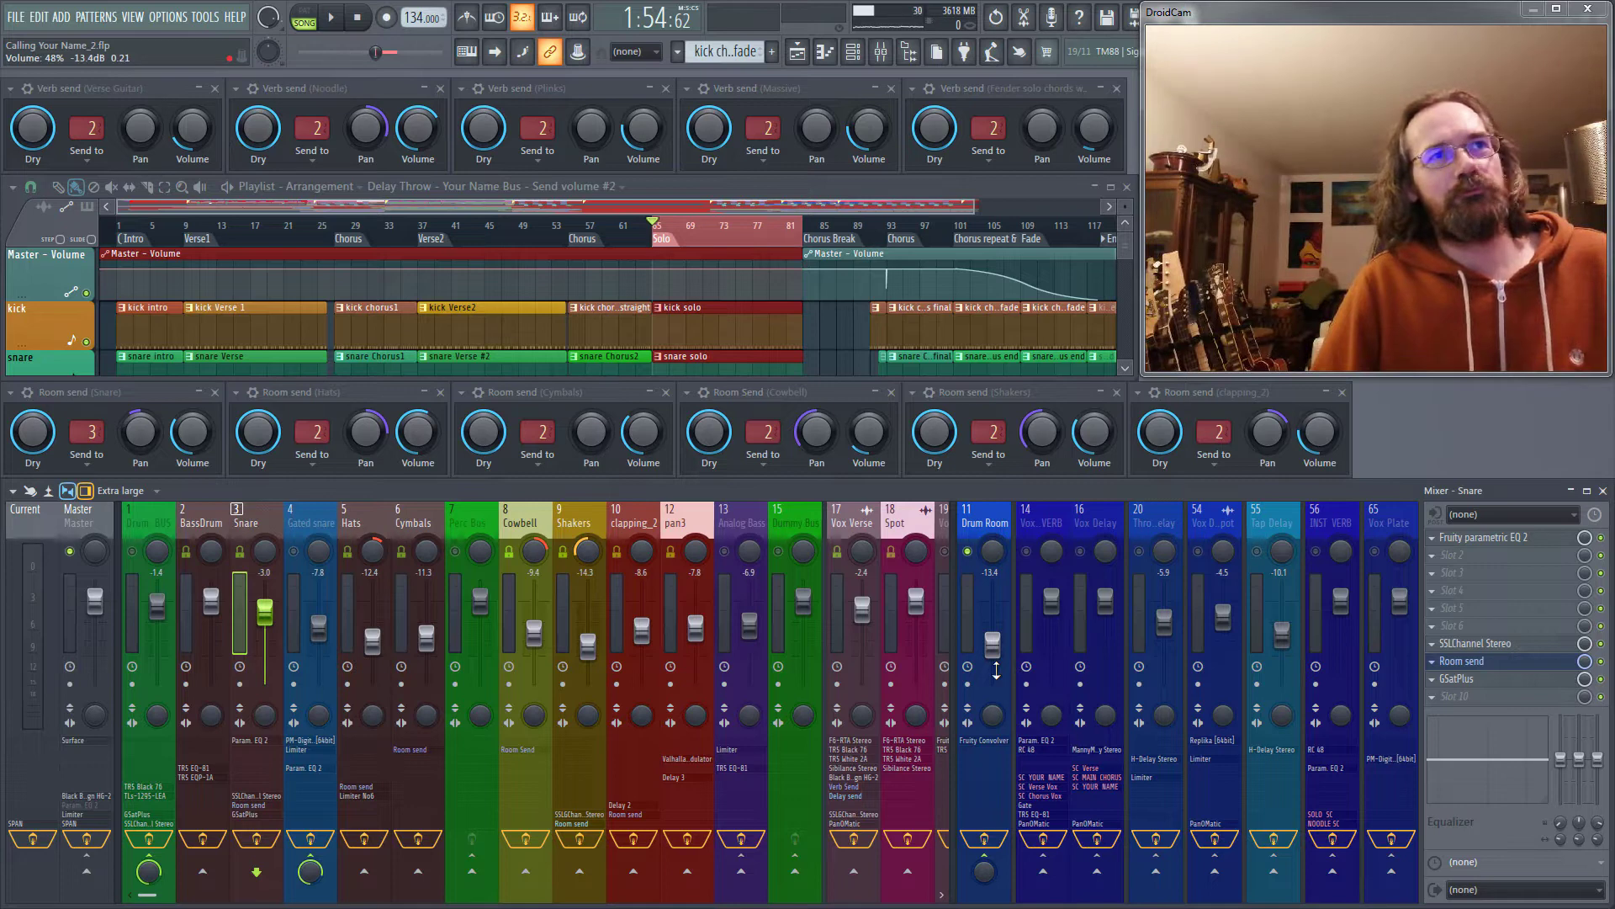
key(space)
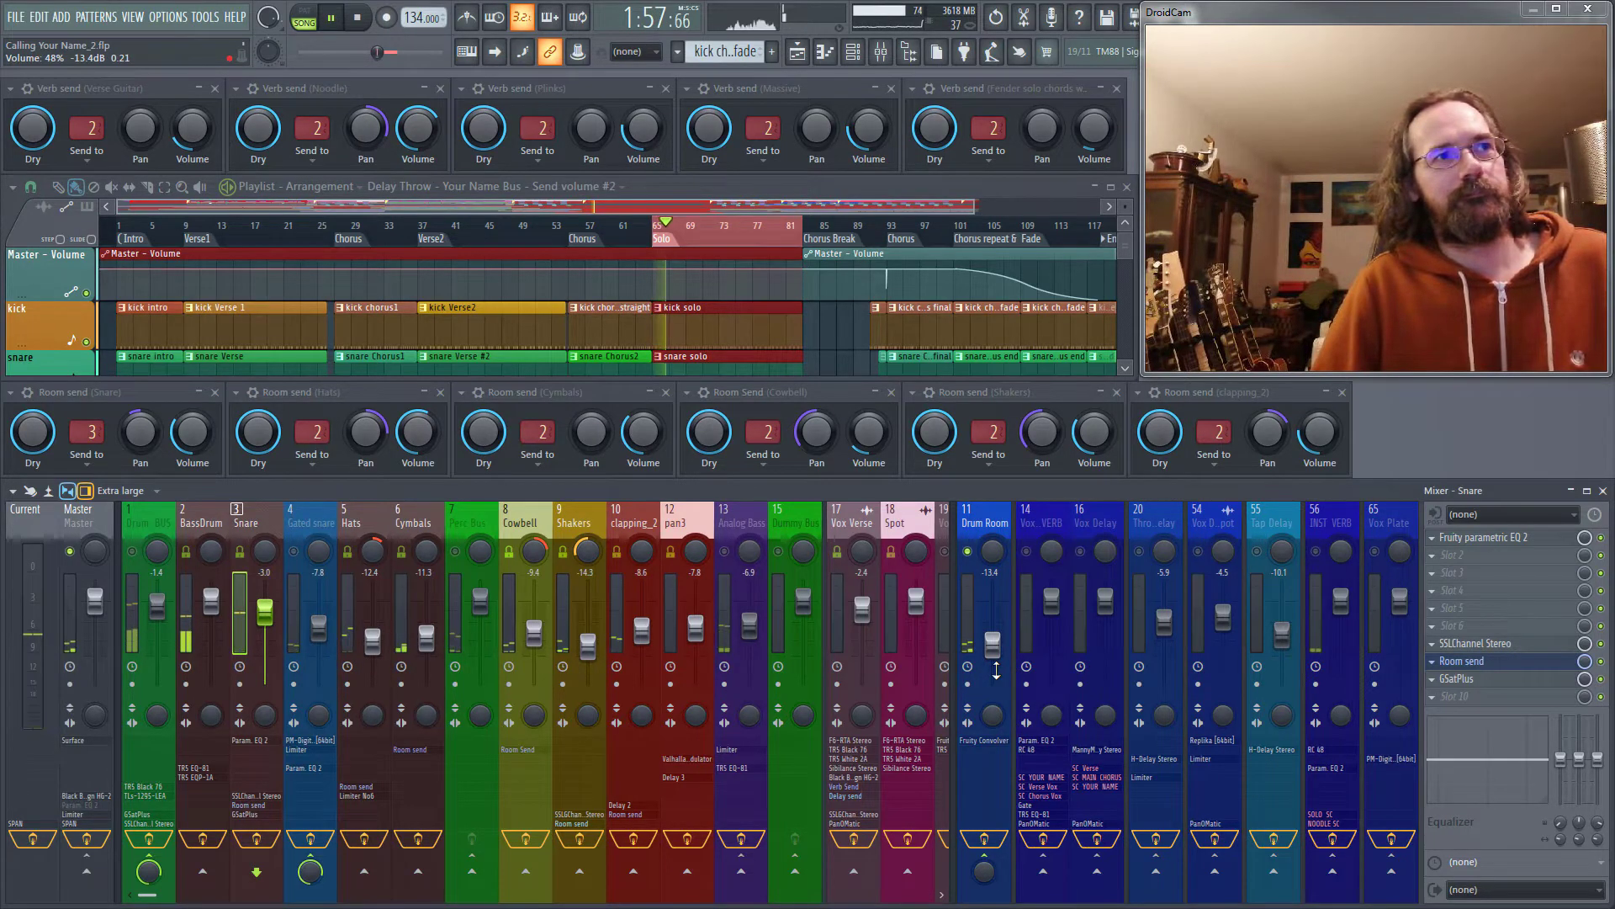
click(133, 552)
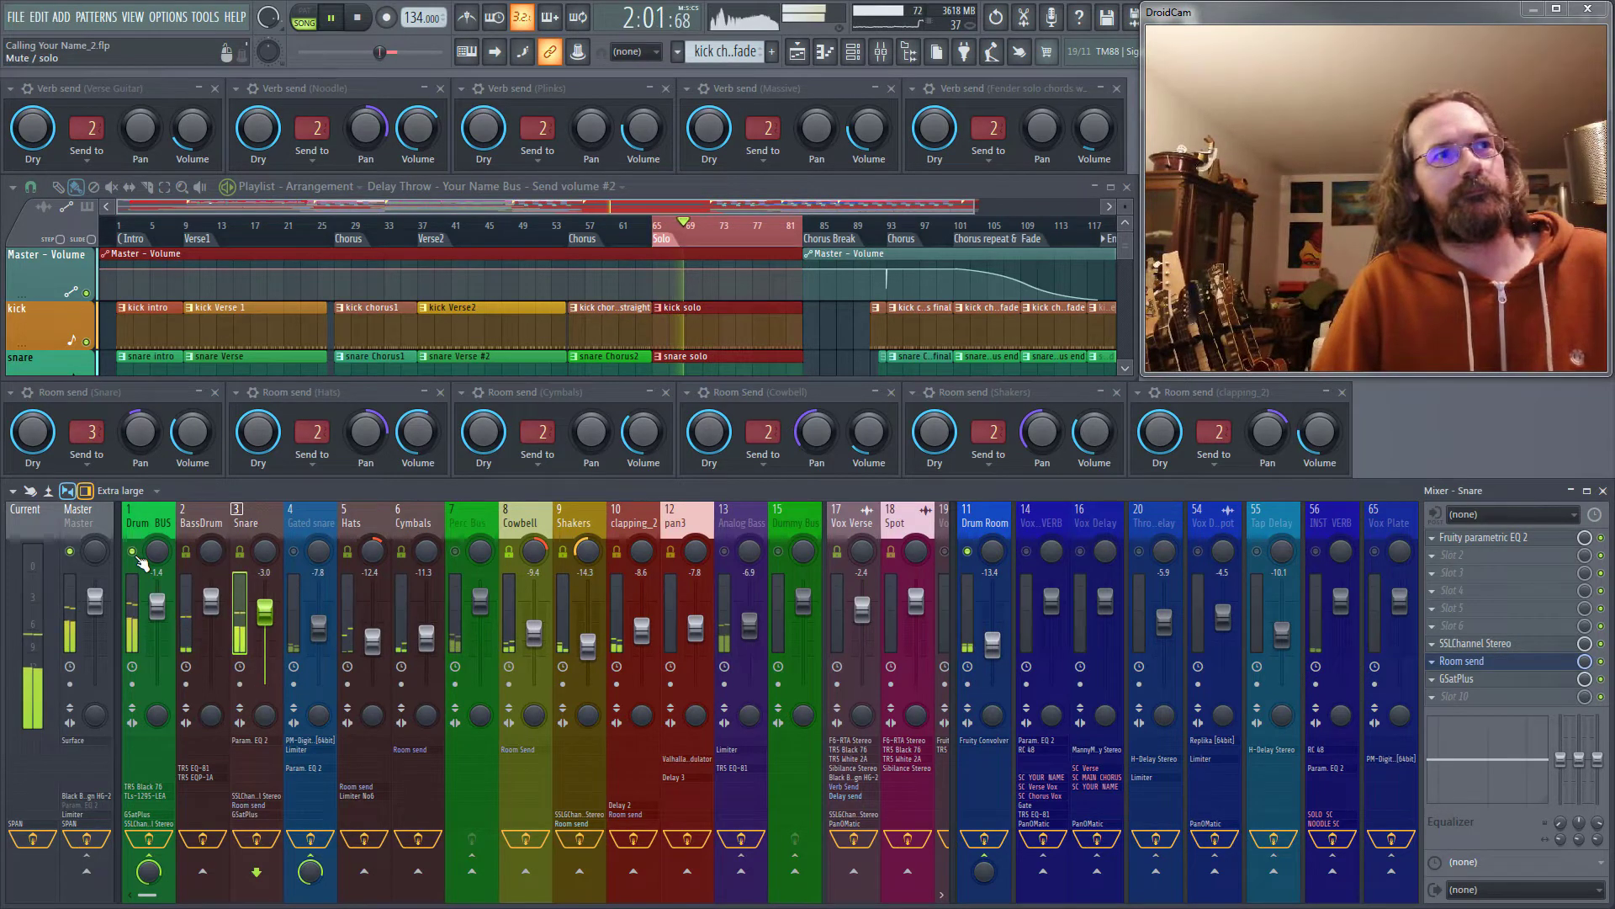
key(space)
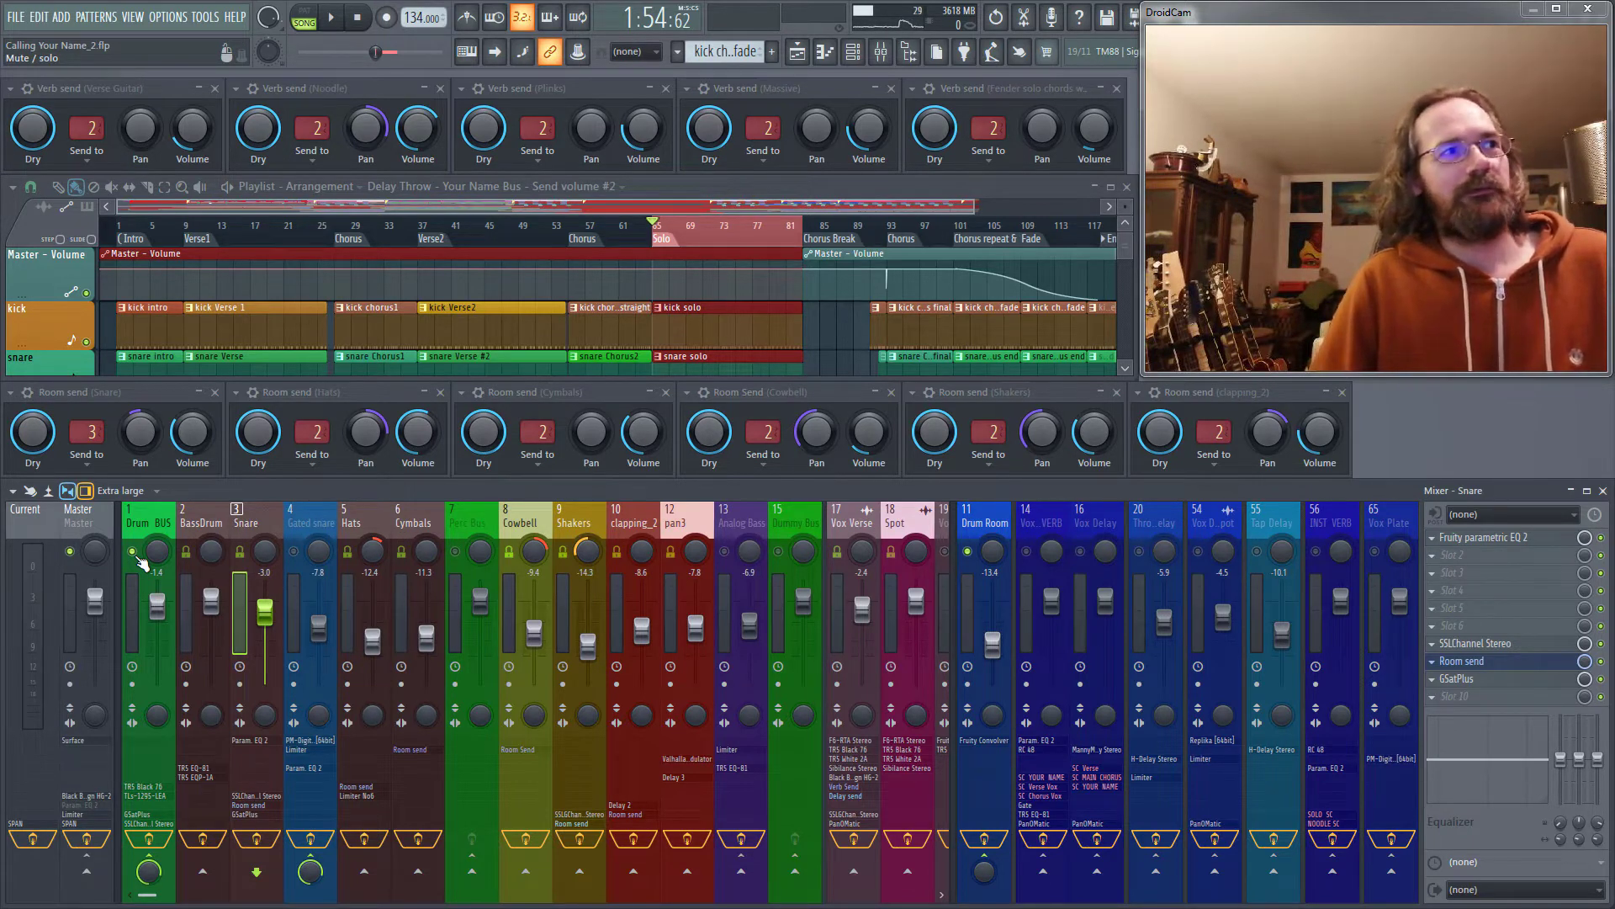
click(133, 552)
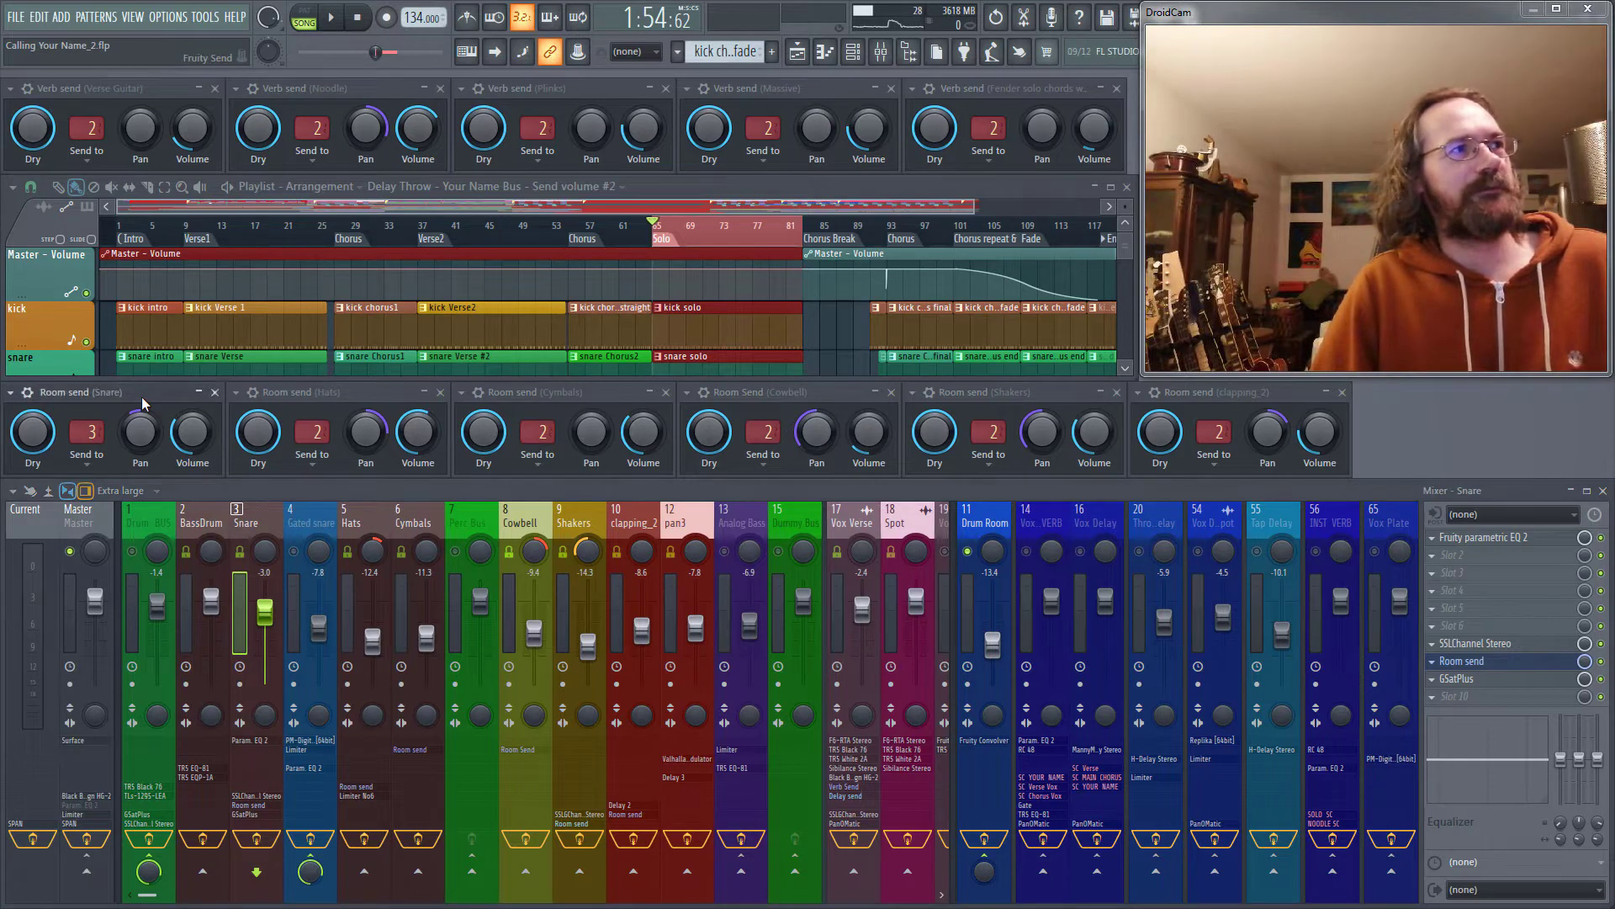
- Compare the Room send settings of the Hats and Cymbals tracks with their mixer panning
click(358, 396)
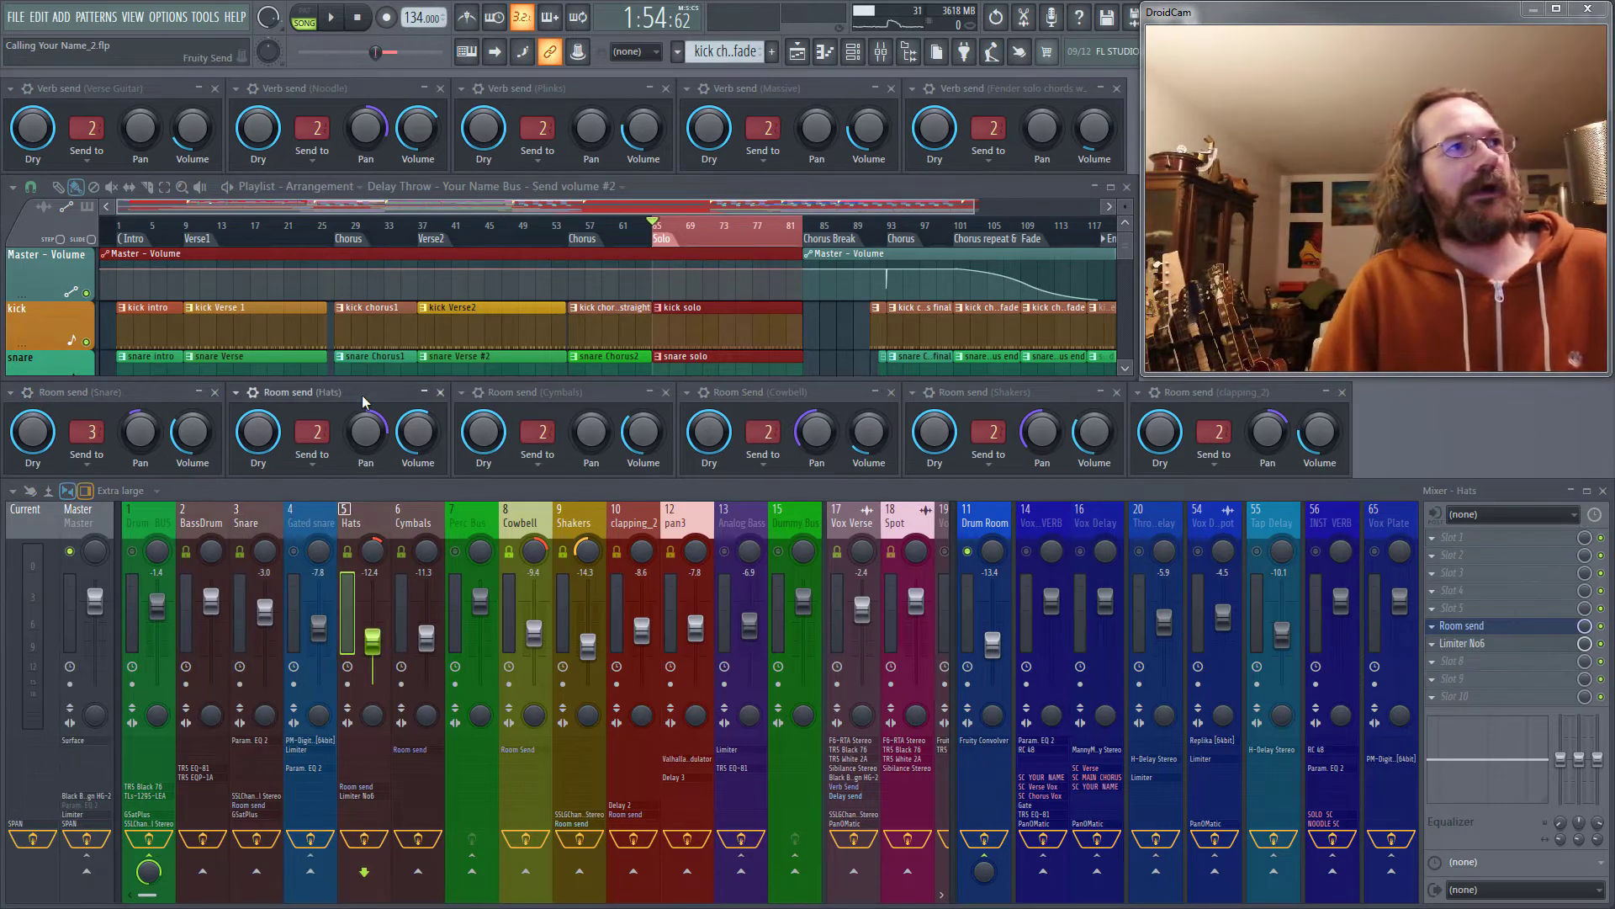
click(588, 396)
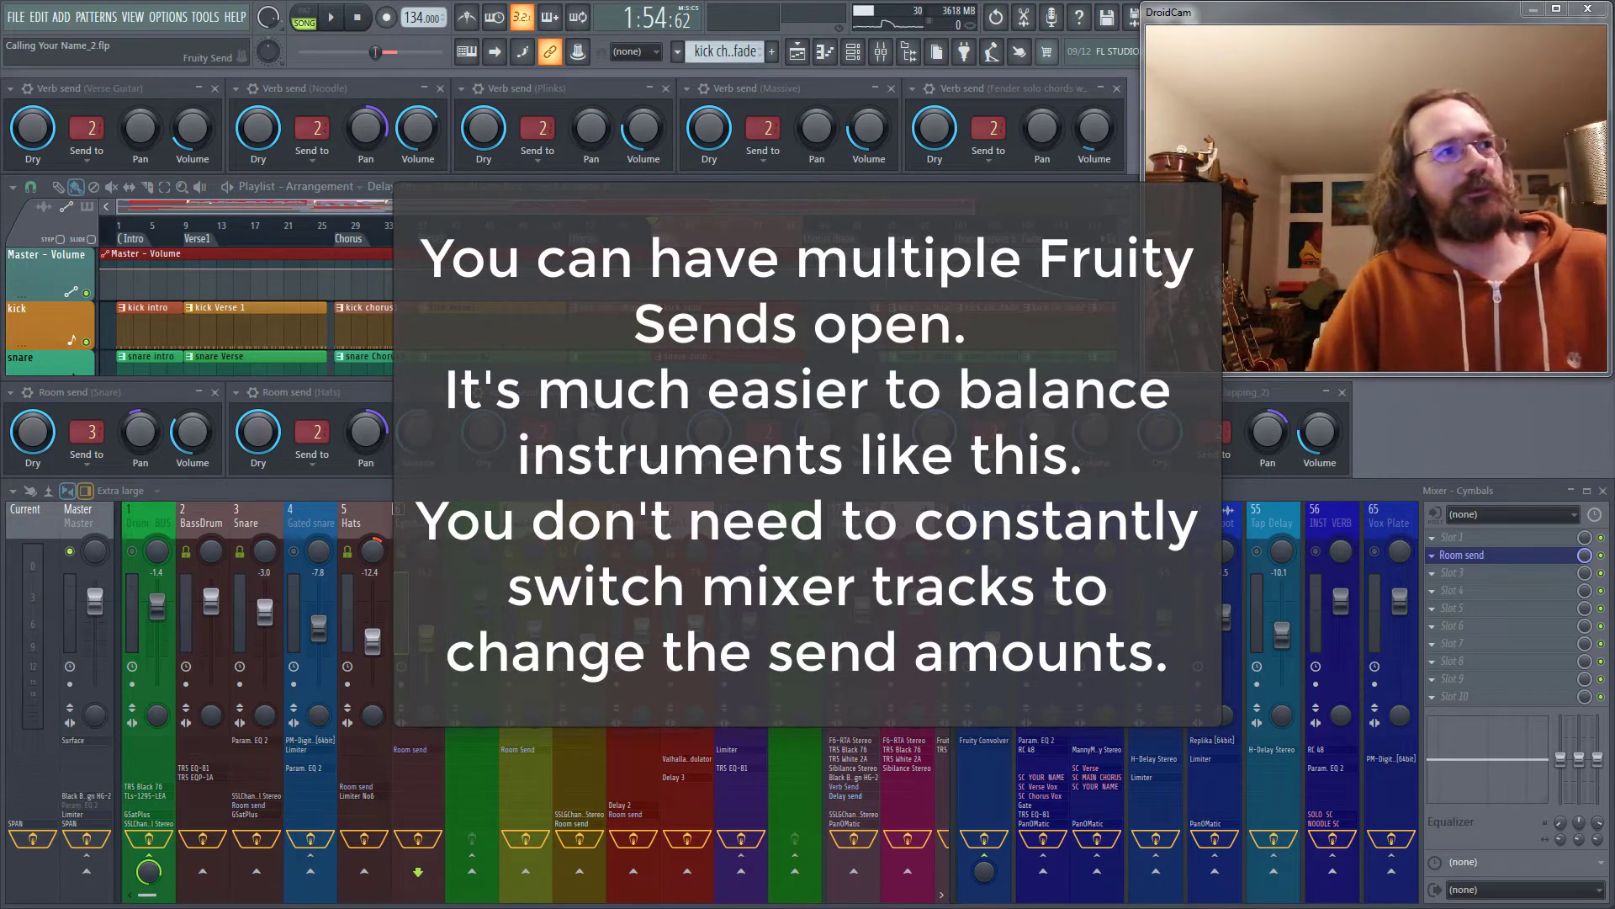
click(347, 392)
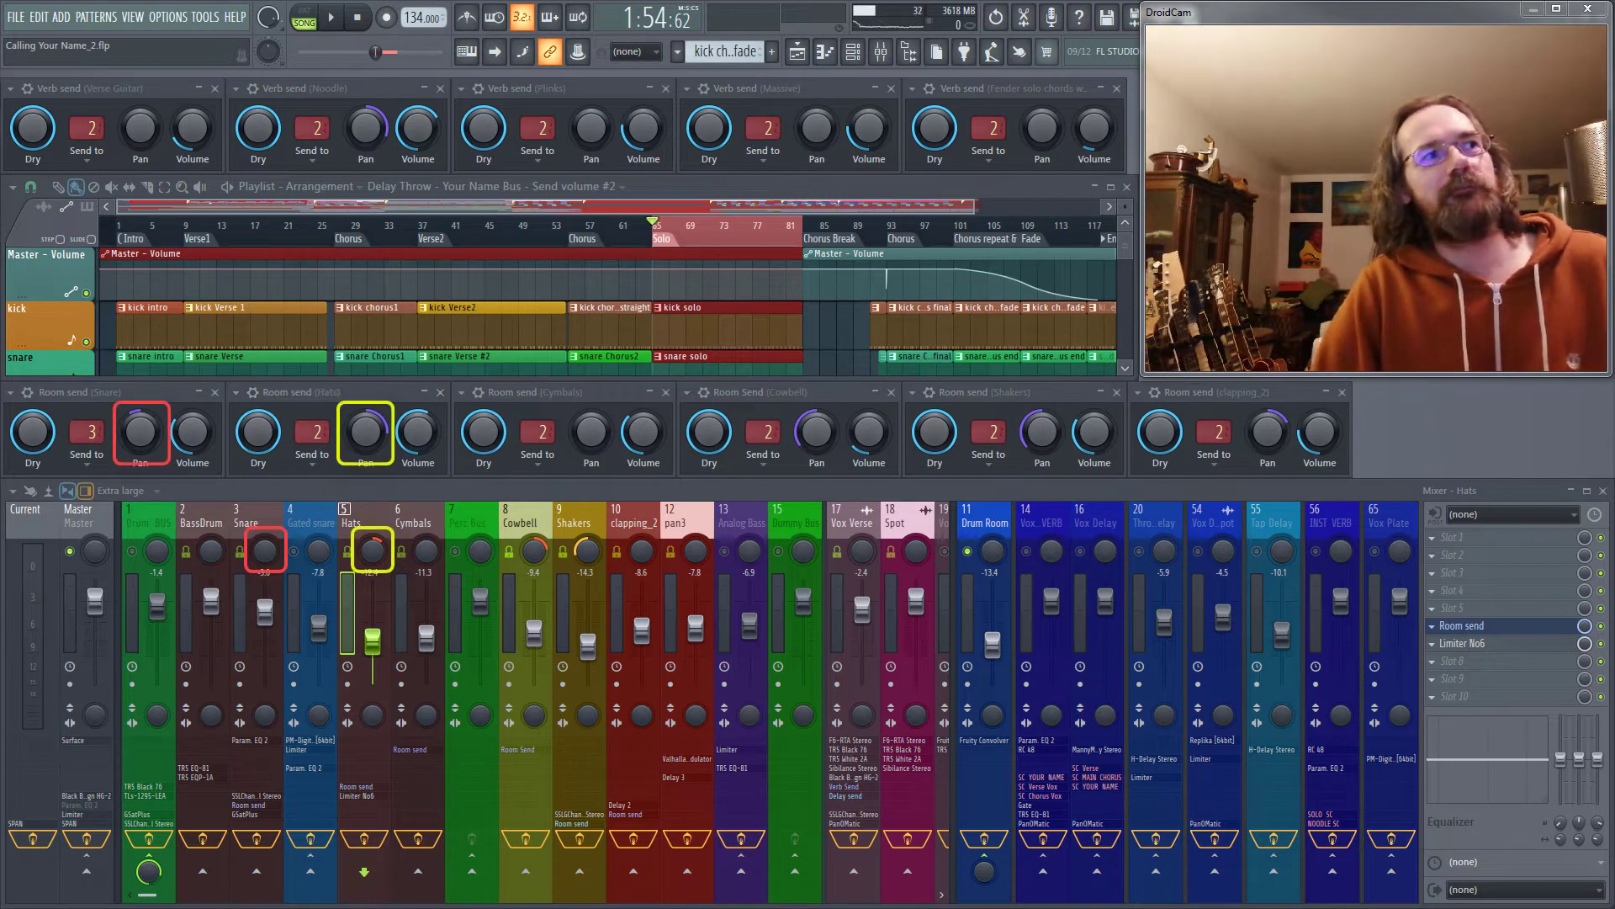
- Unmute the Gated snare and Drum BUS tracks and mute the Drum Room track
click(293, 551)
click(967, 551)
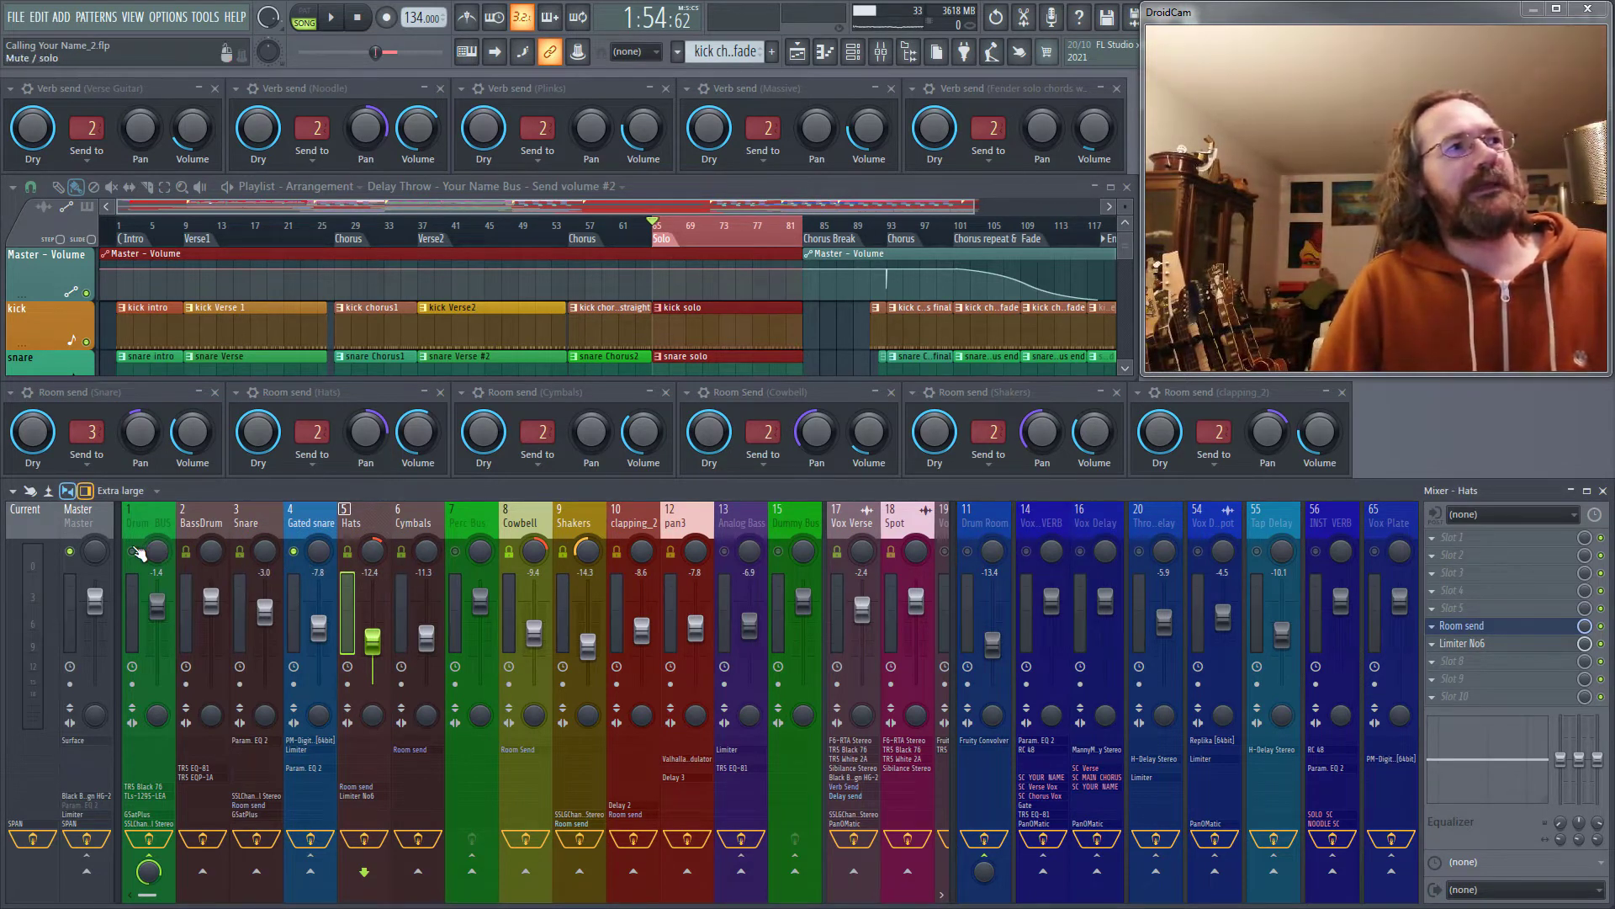
click(135, 551)
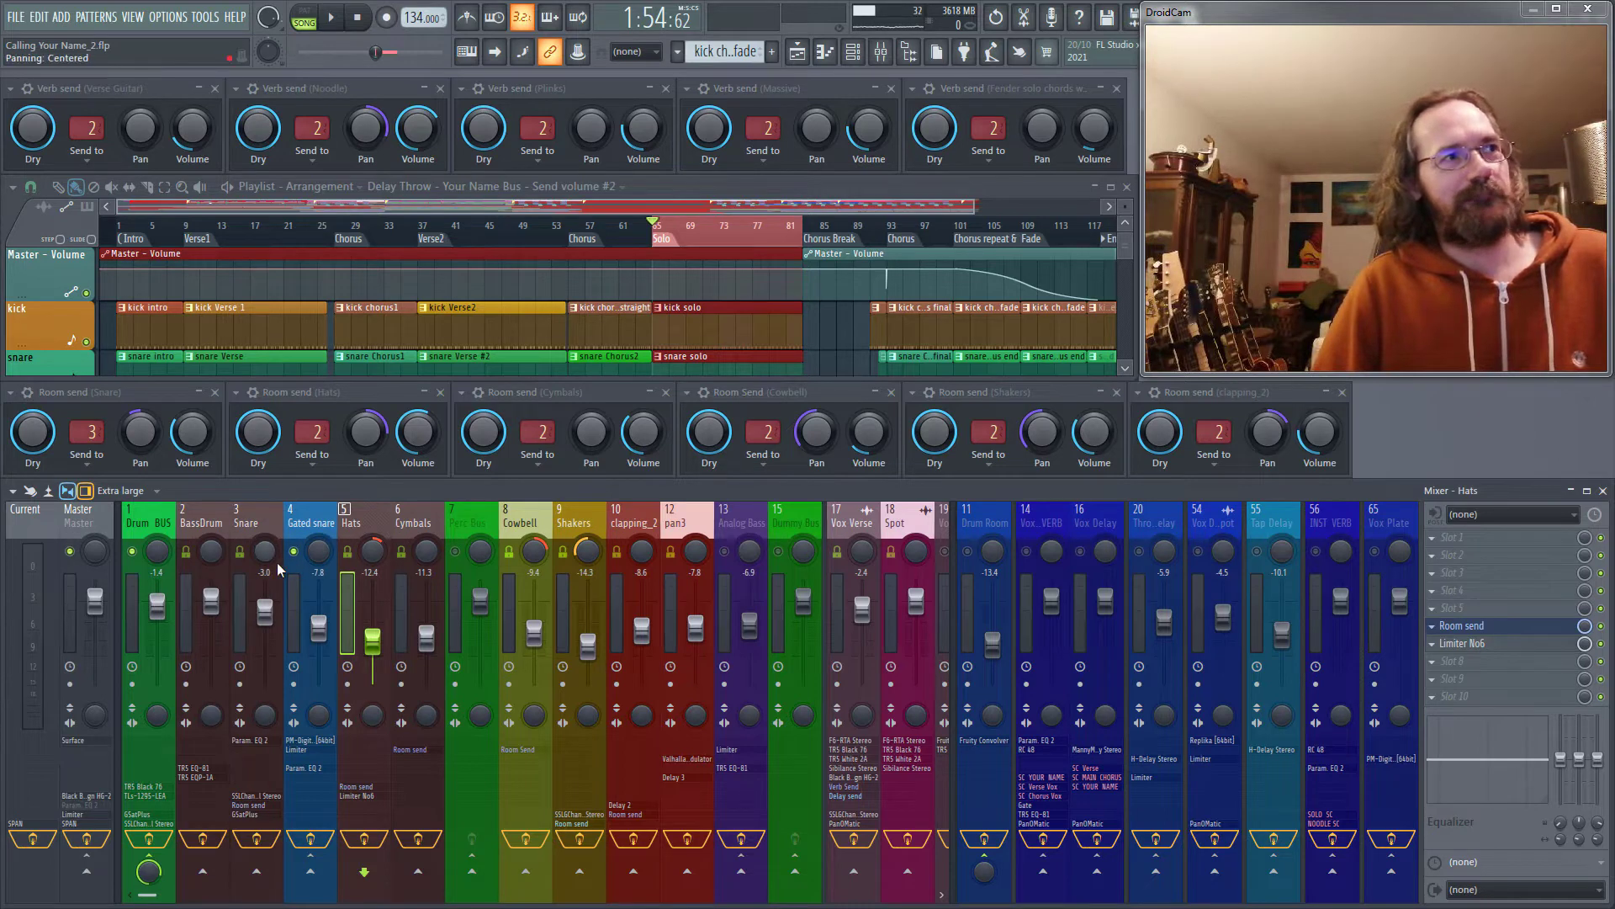
- Play the Solo section, toggling the mutes of the Snare and the Gated snare in turn to compare them
key(space)
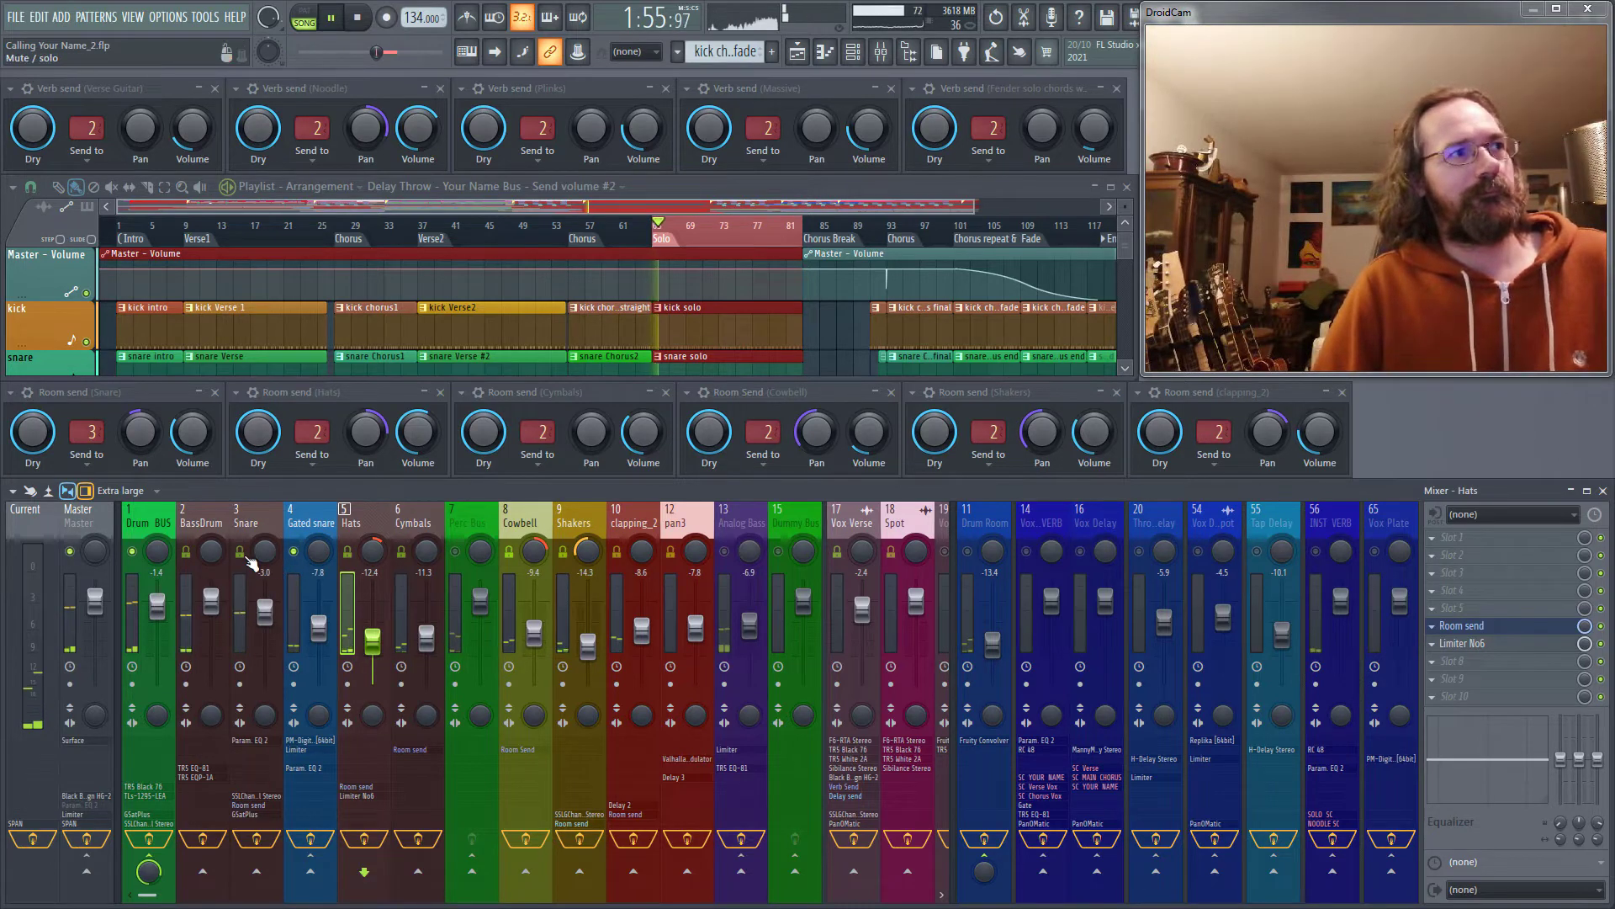
click(243, 554)
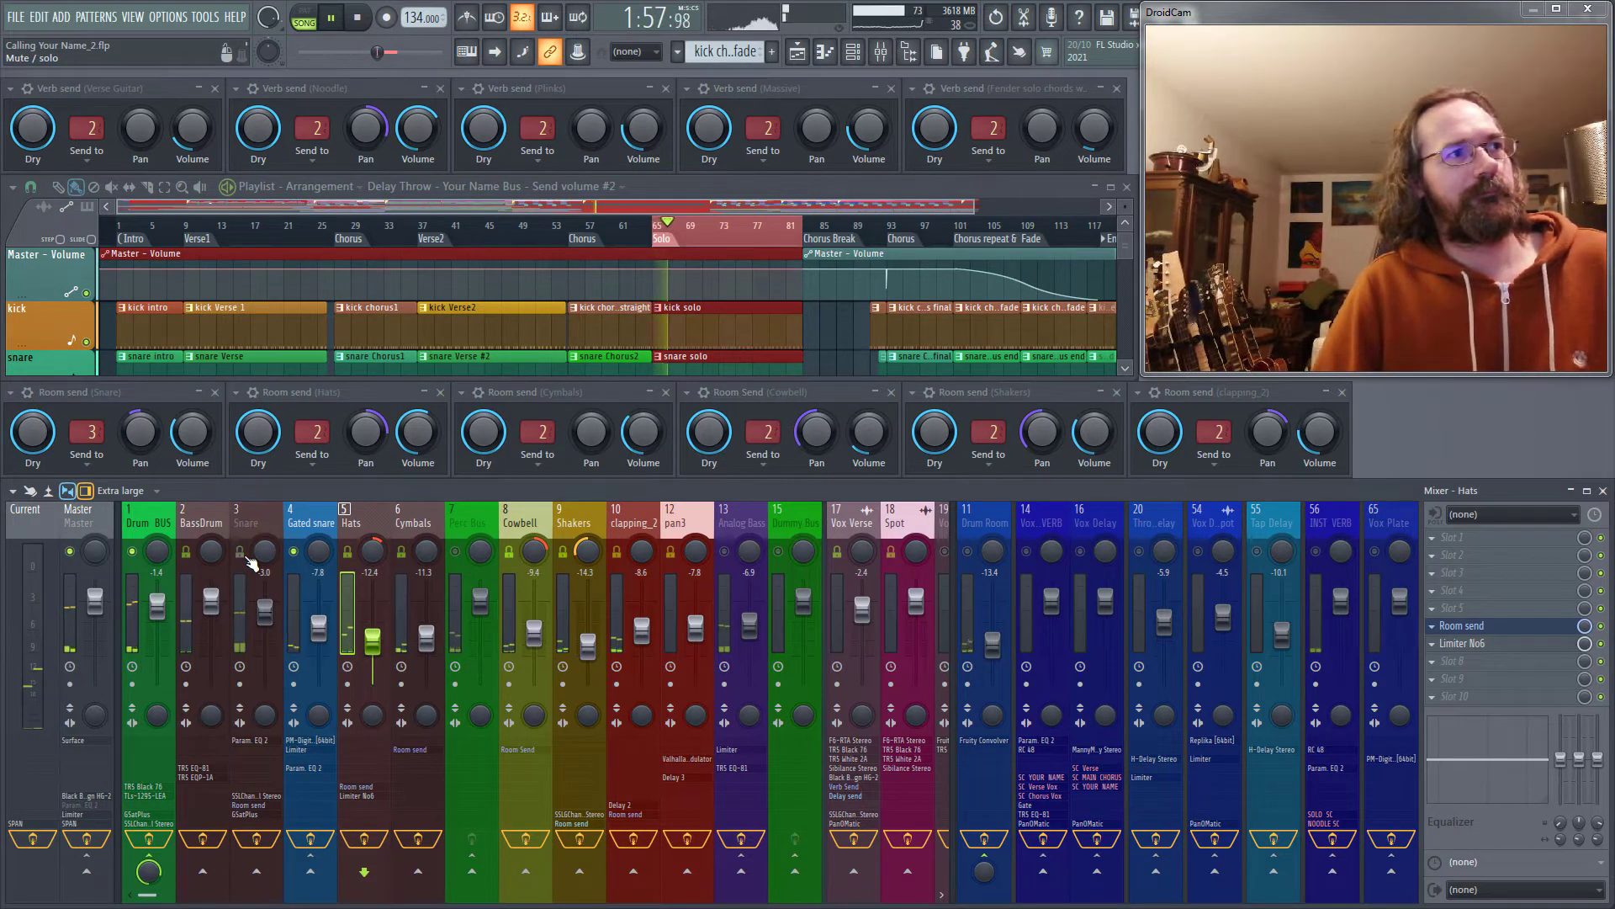
click(243, 553)
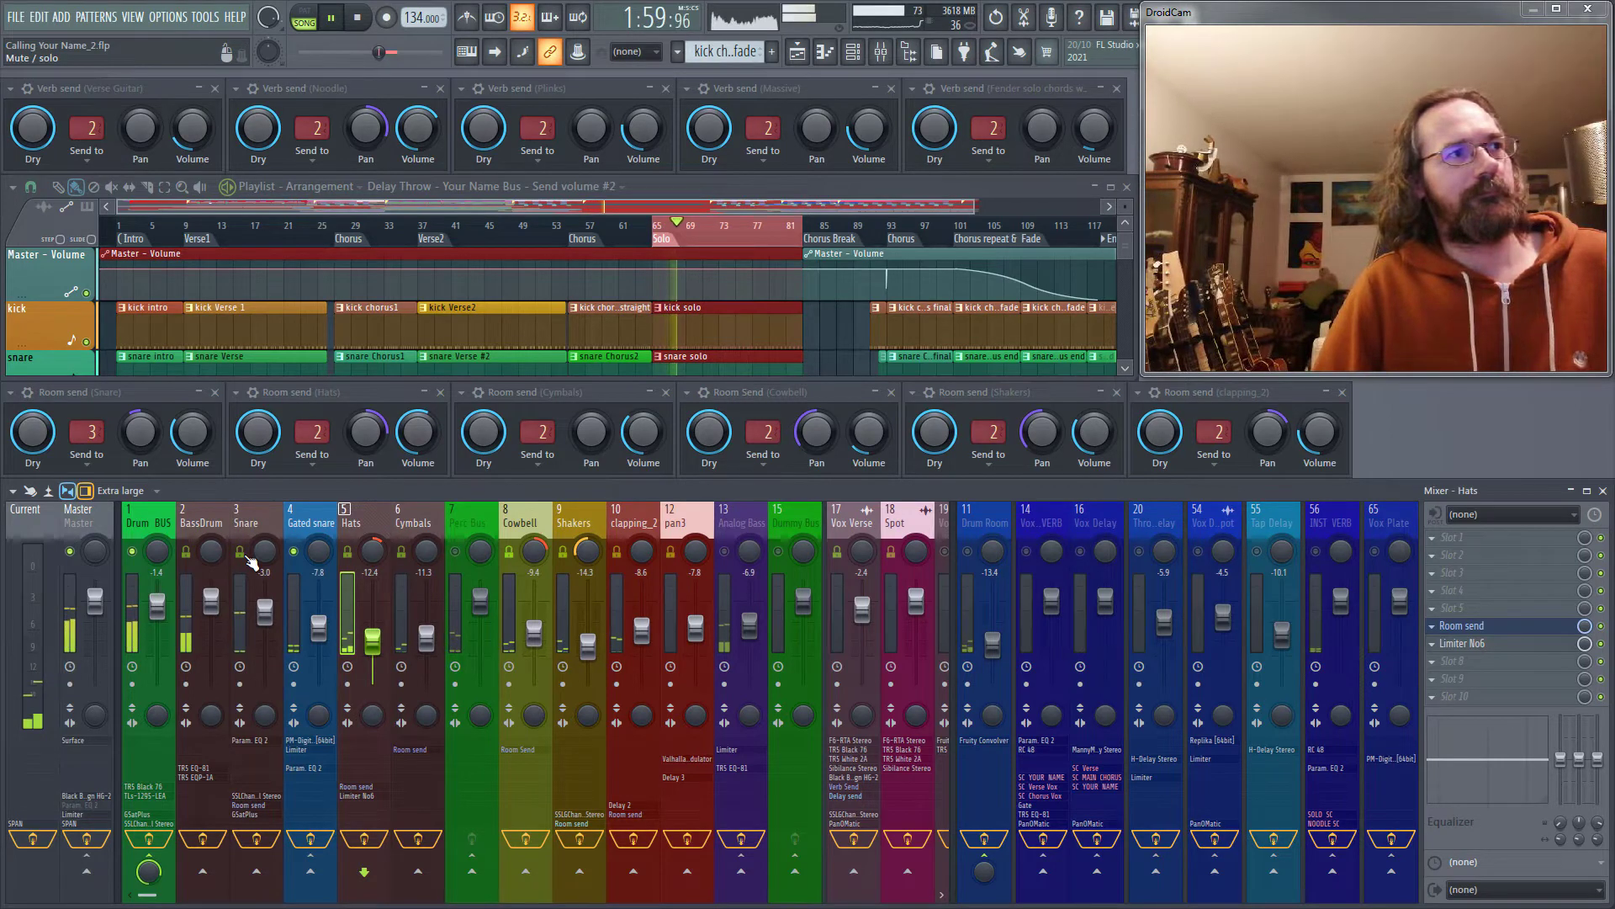
click(293, 554)
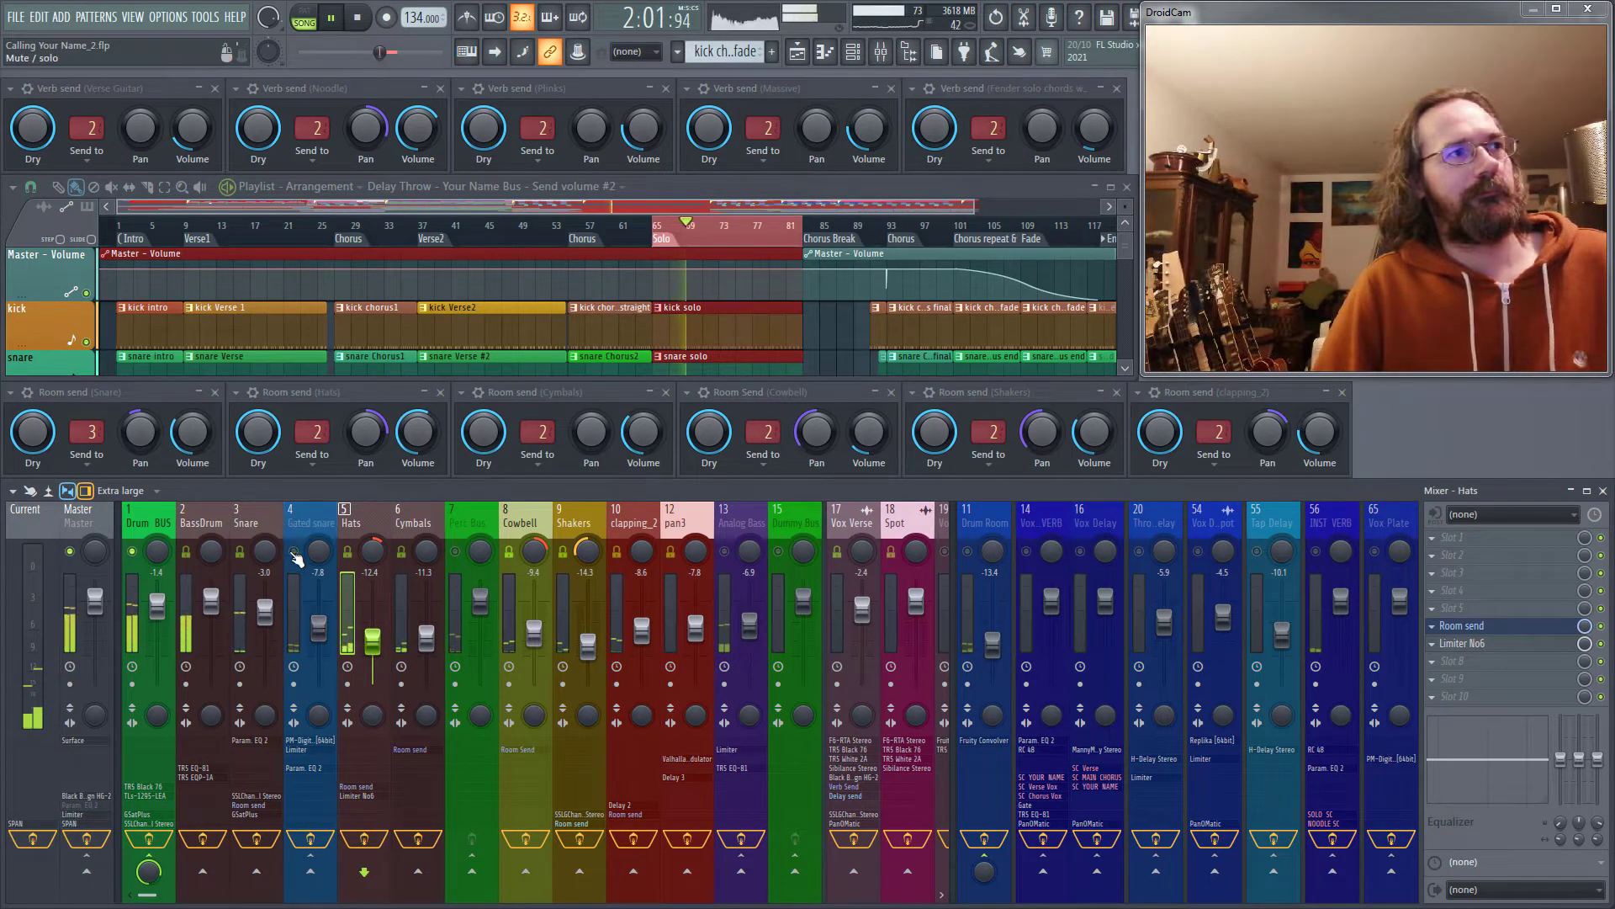
click(294, 553)
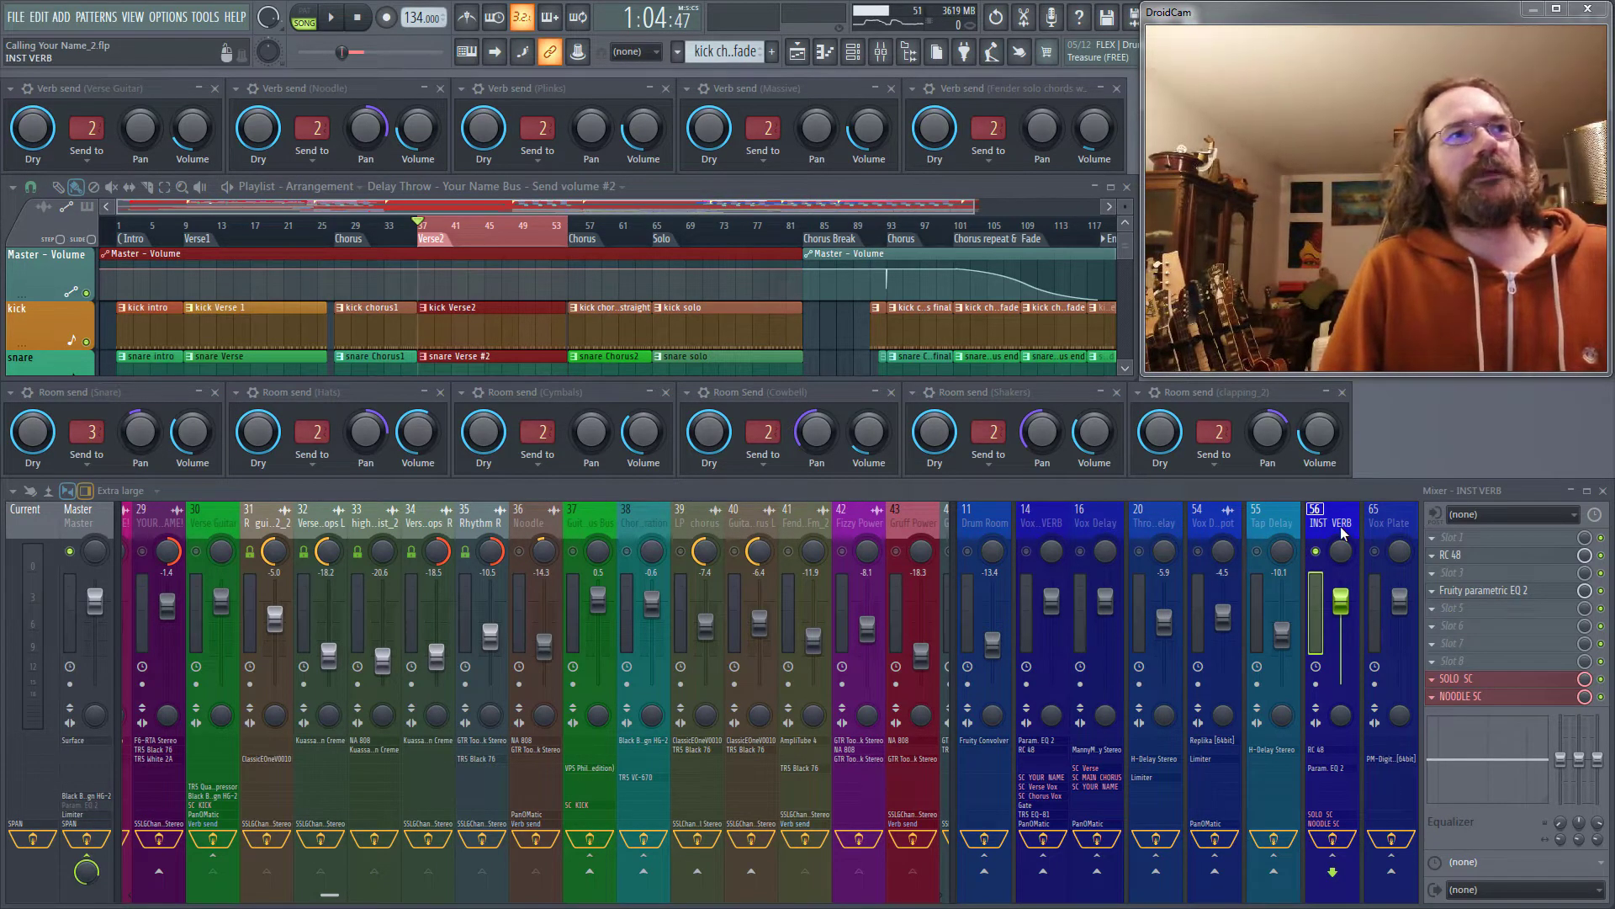
- Open the NOODLE SC compressor on INST VERB and play Verse2 with the Noodle track unmuted to check the sidechain compression
click(1515, 703)
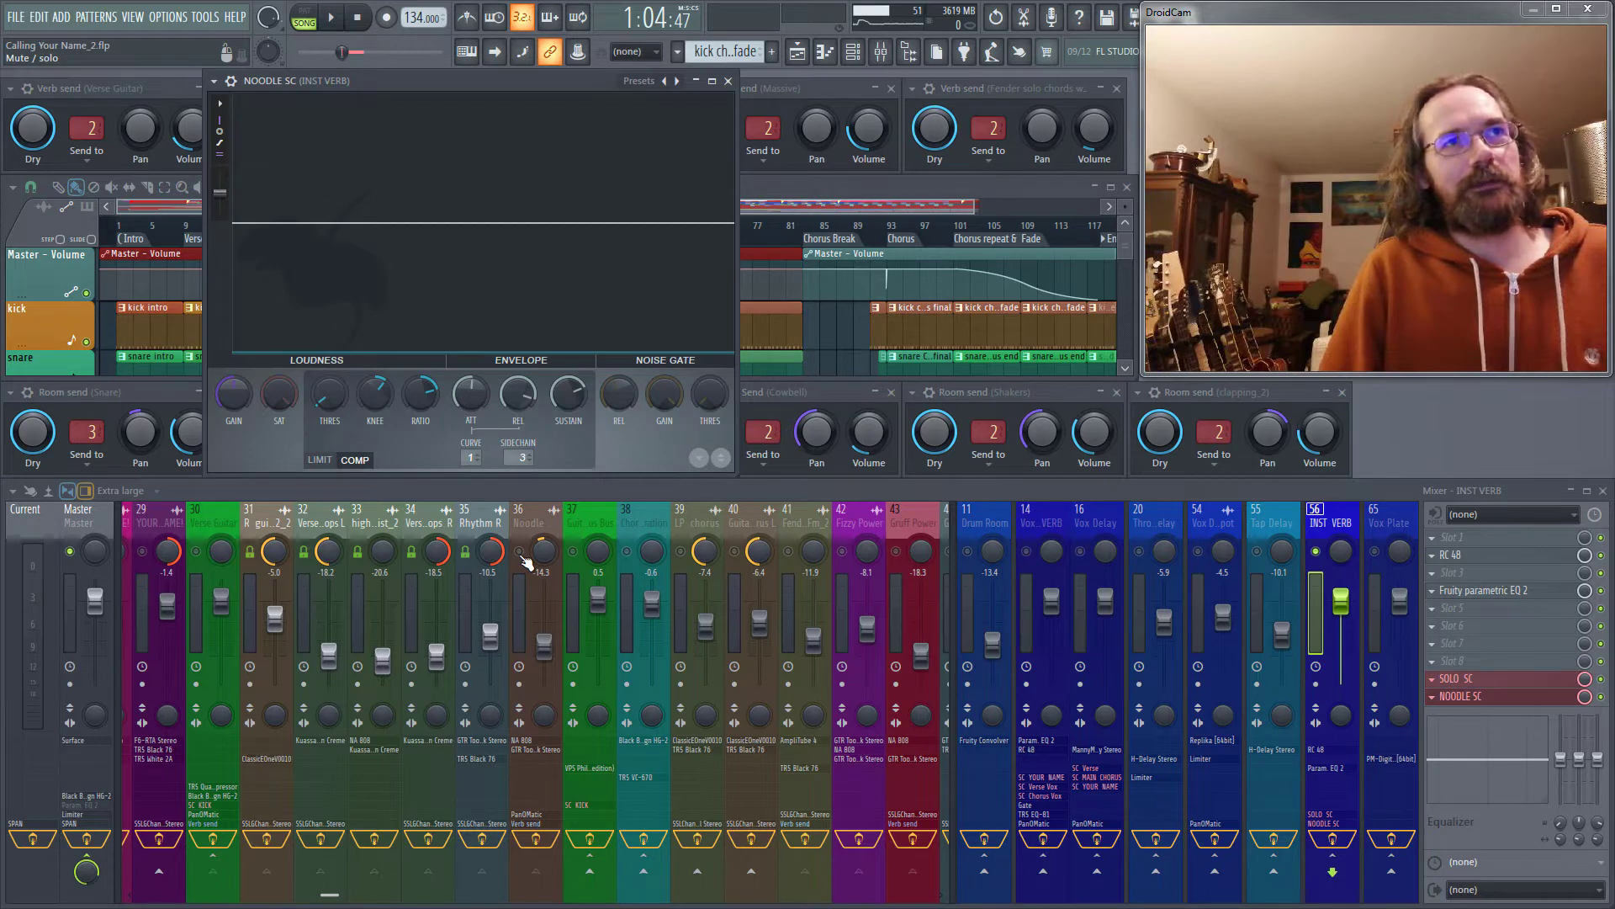
key(space)
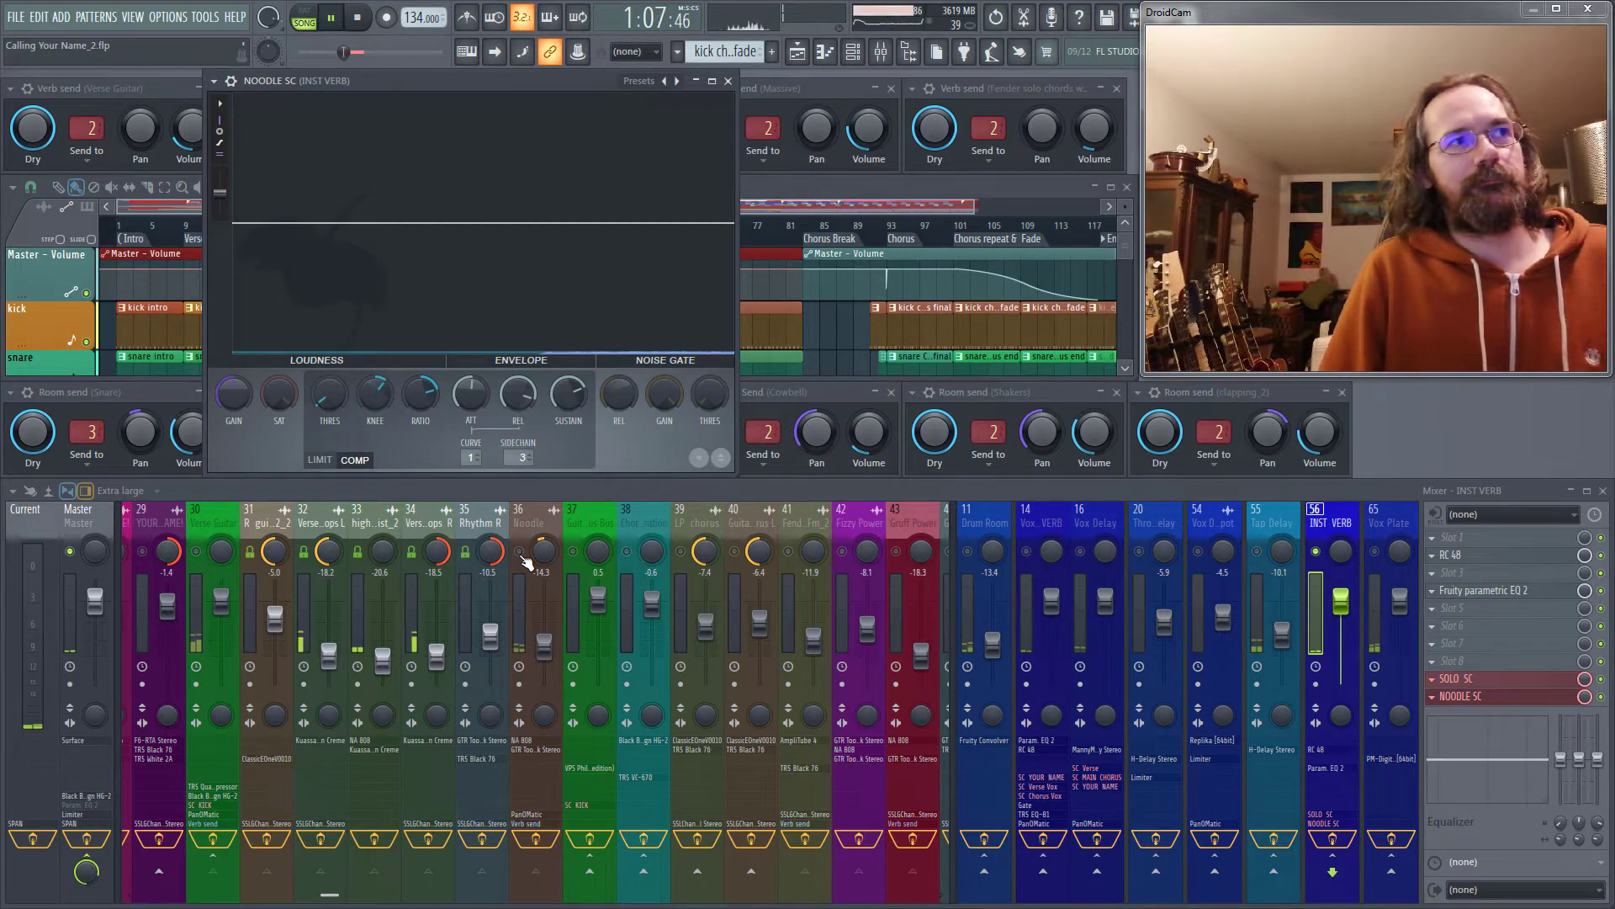
click(520, 553)
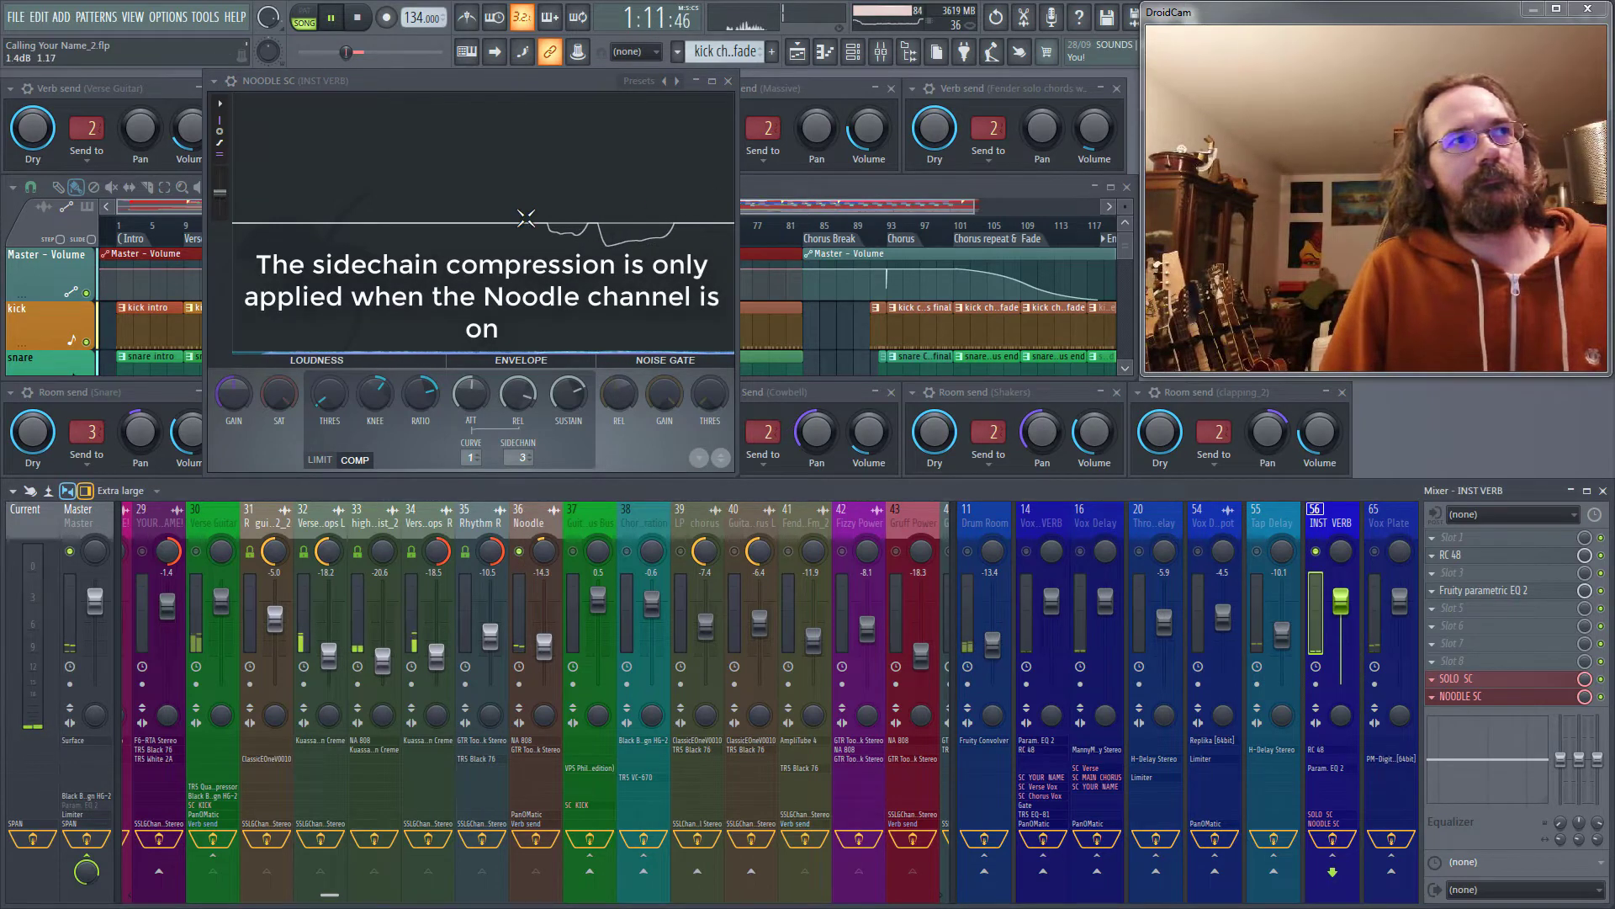
key(space)
click(520, 552)
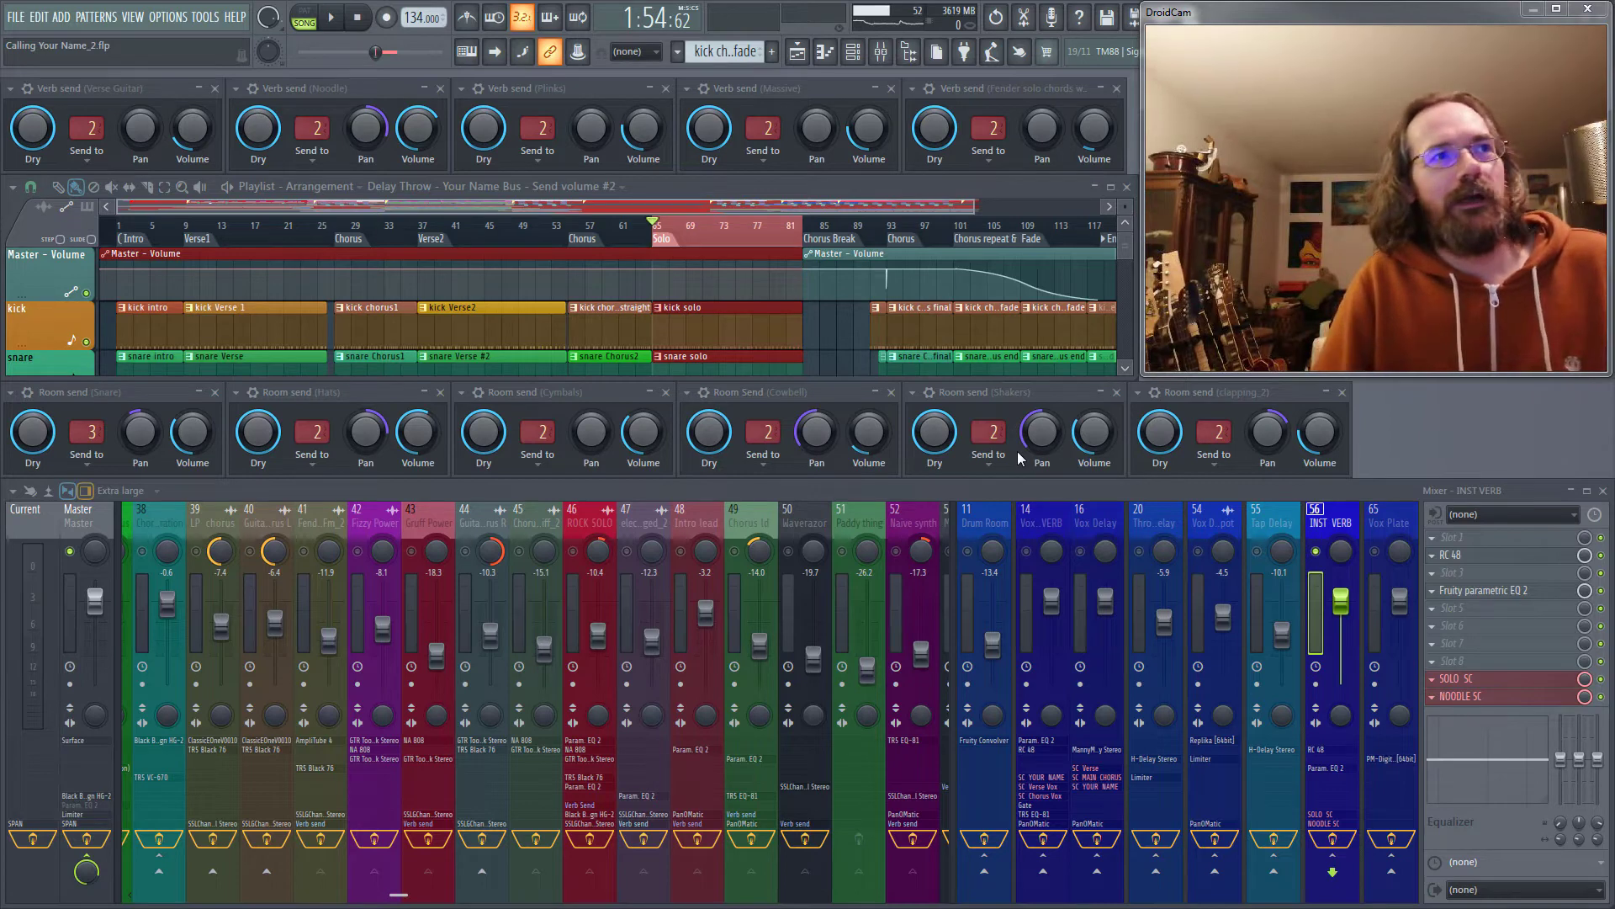
- Toggle solo on INST VERB and play the Solo section with that track muted and unmuted to compare the reverb
right_click(1318, 553)
right_click(1318, 553)
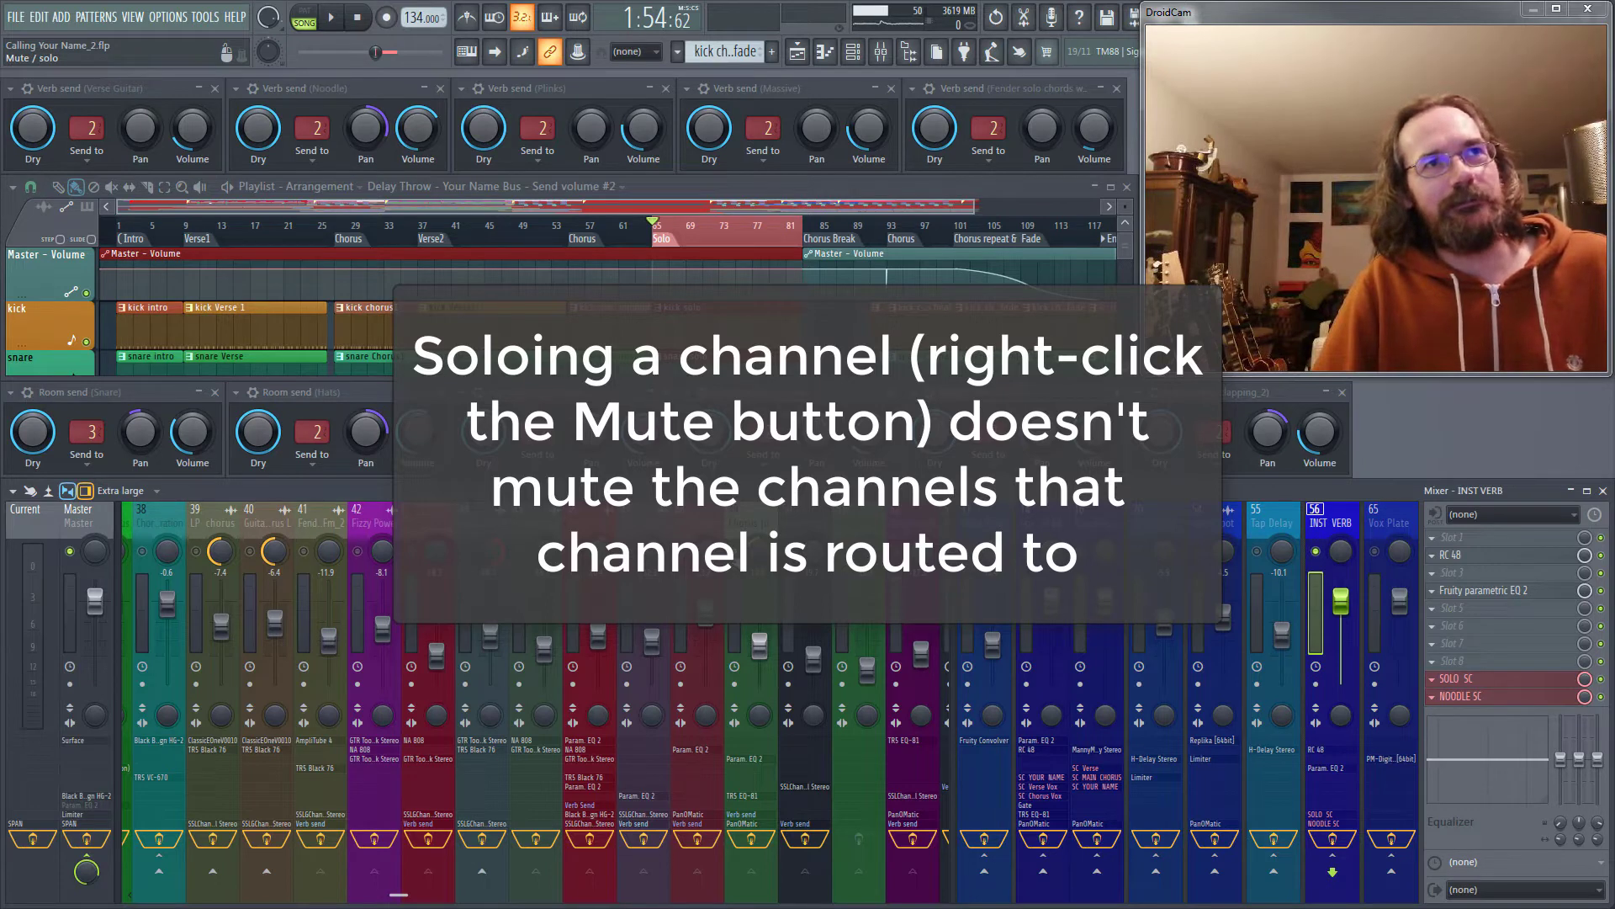
key(space)
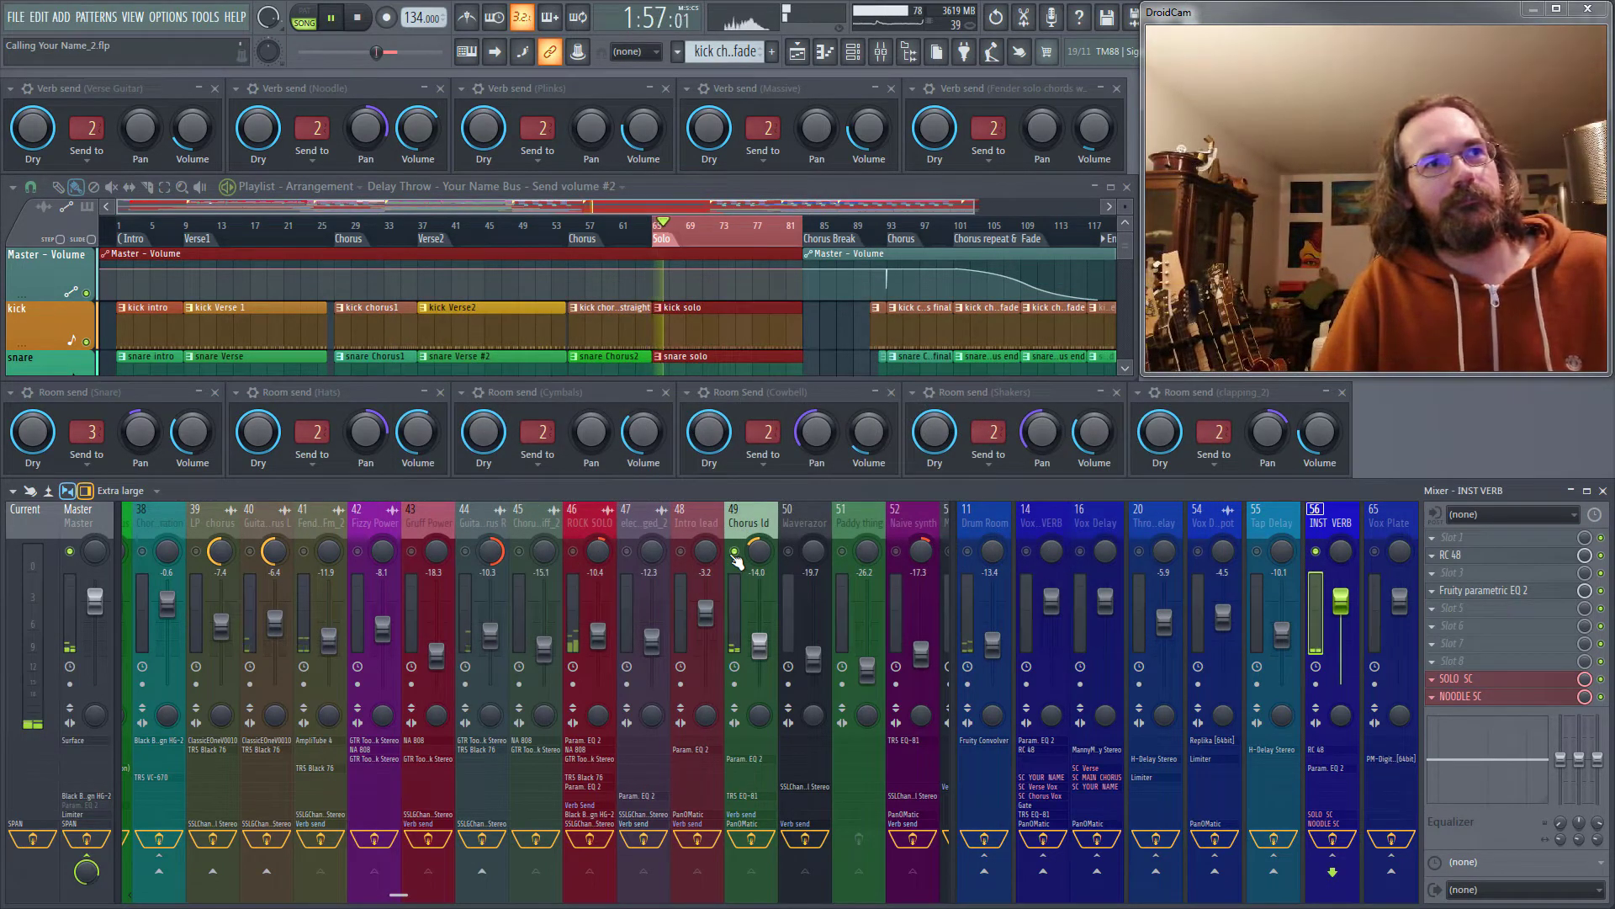
click(1316, 552)
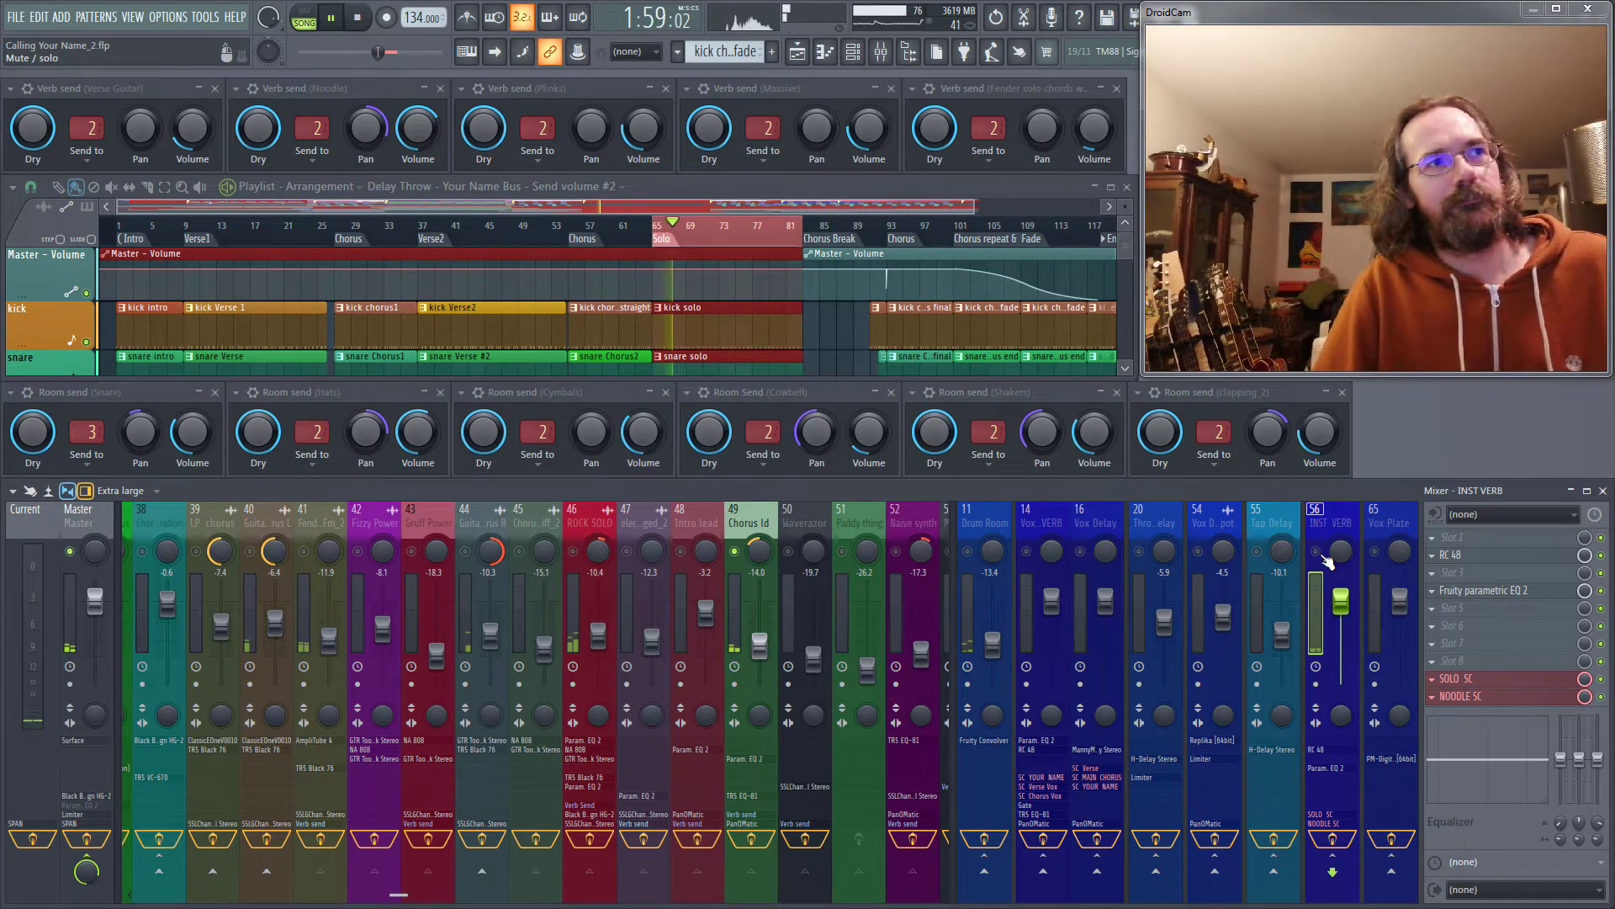
click(1323, 557)
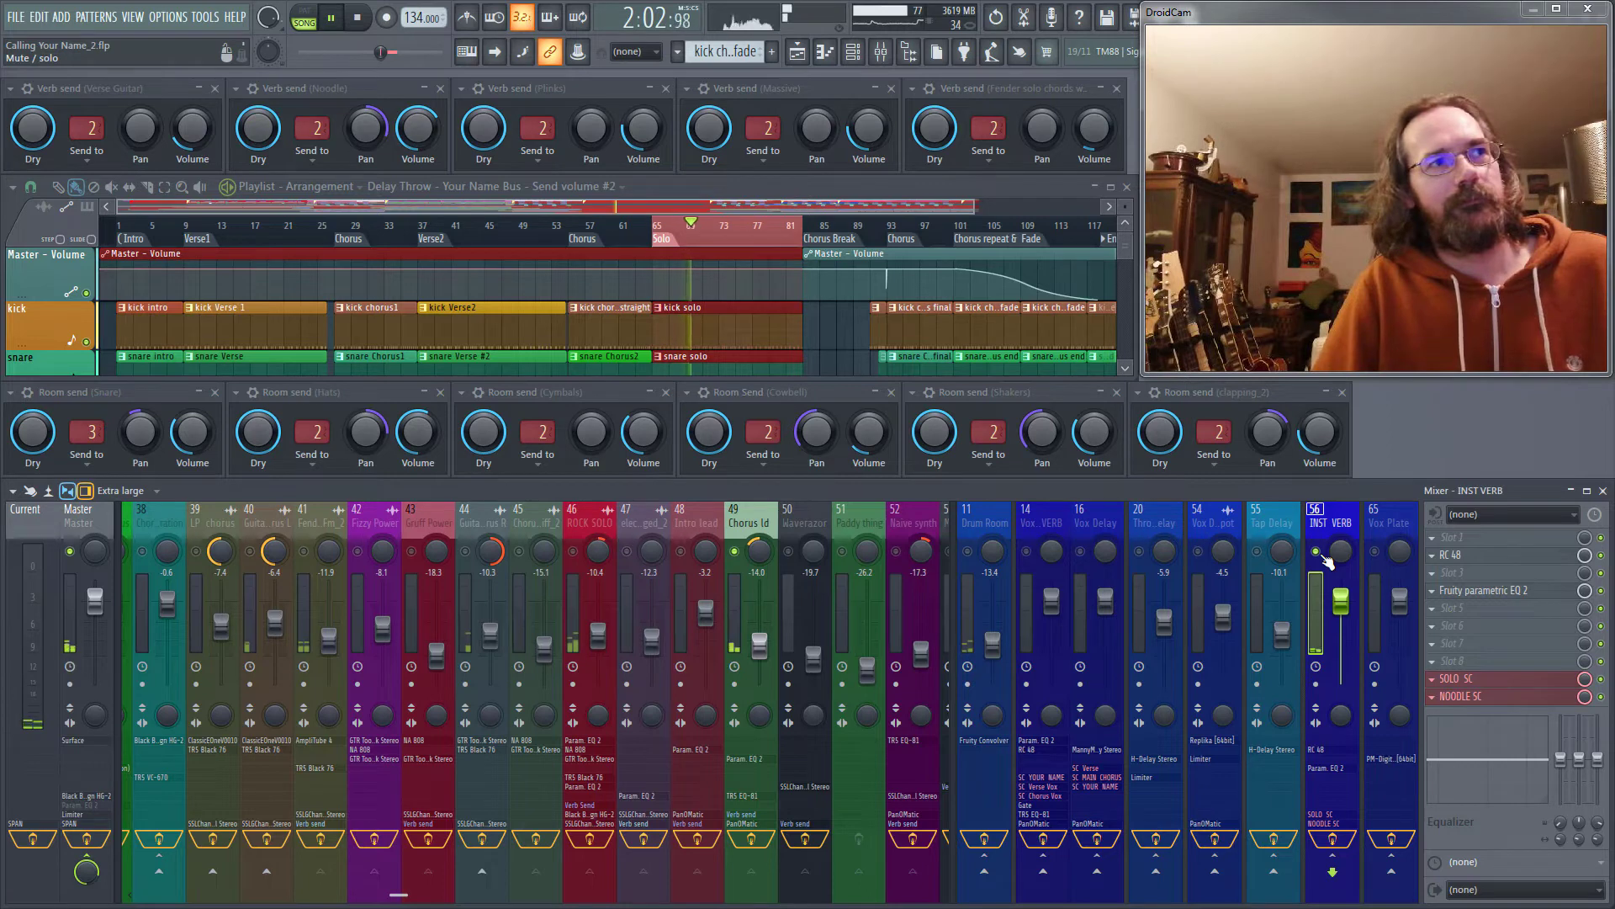
key(space)
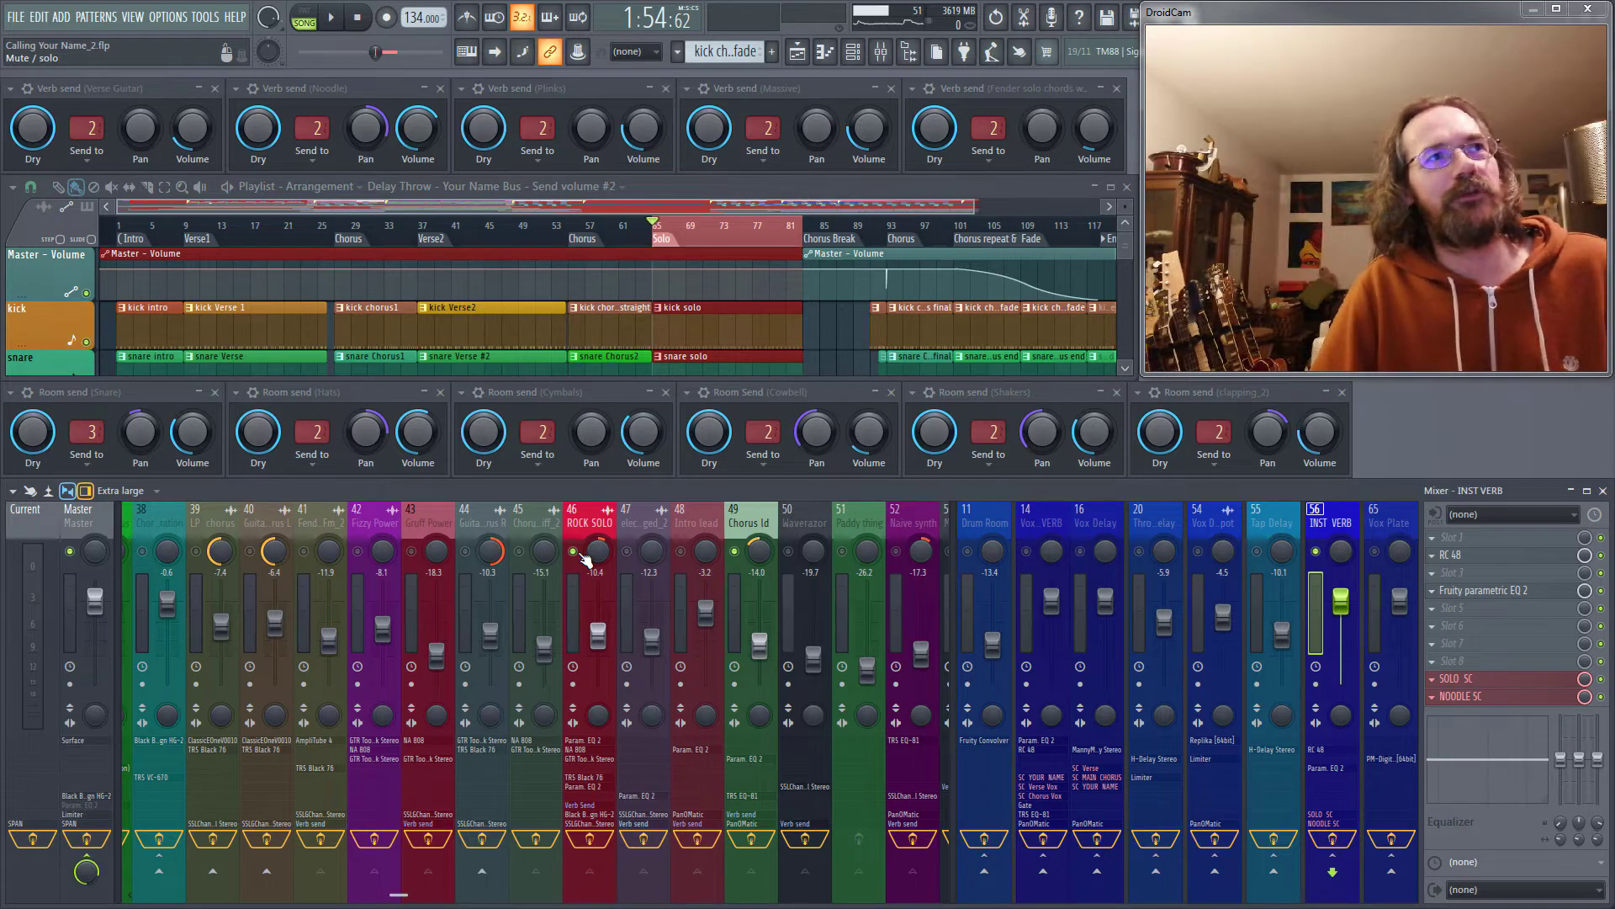
- Open the SOLO SC compressor on INST VERB and check its compression in the Solo section with ROCK SOLO on and muted
click(1456, 678)
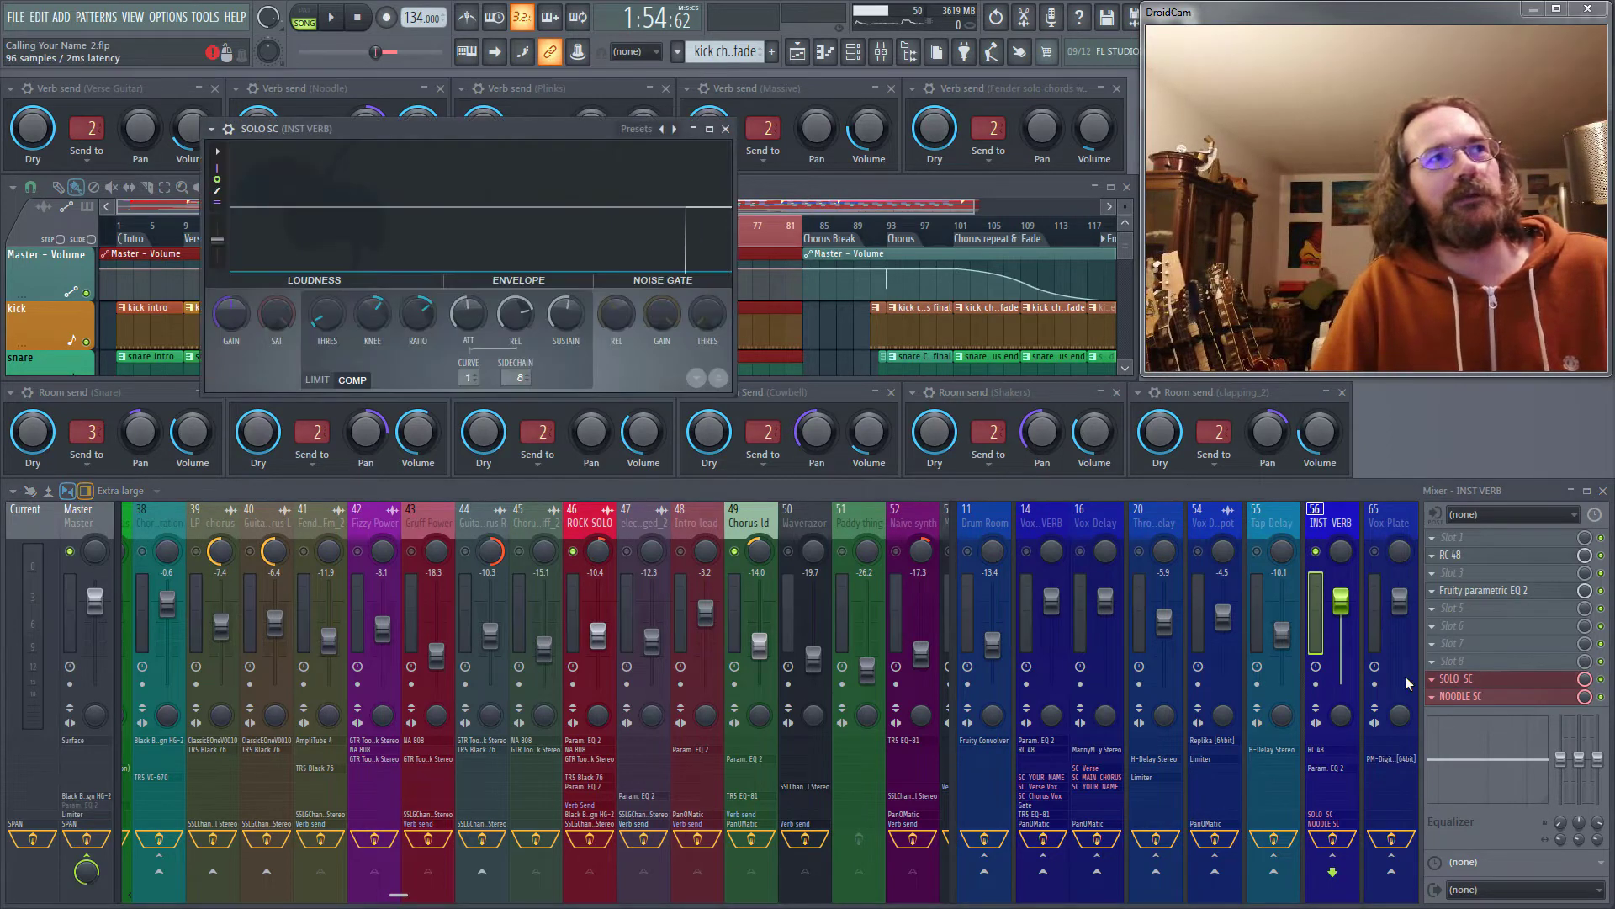
key(space)
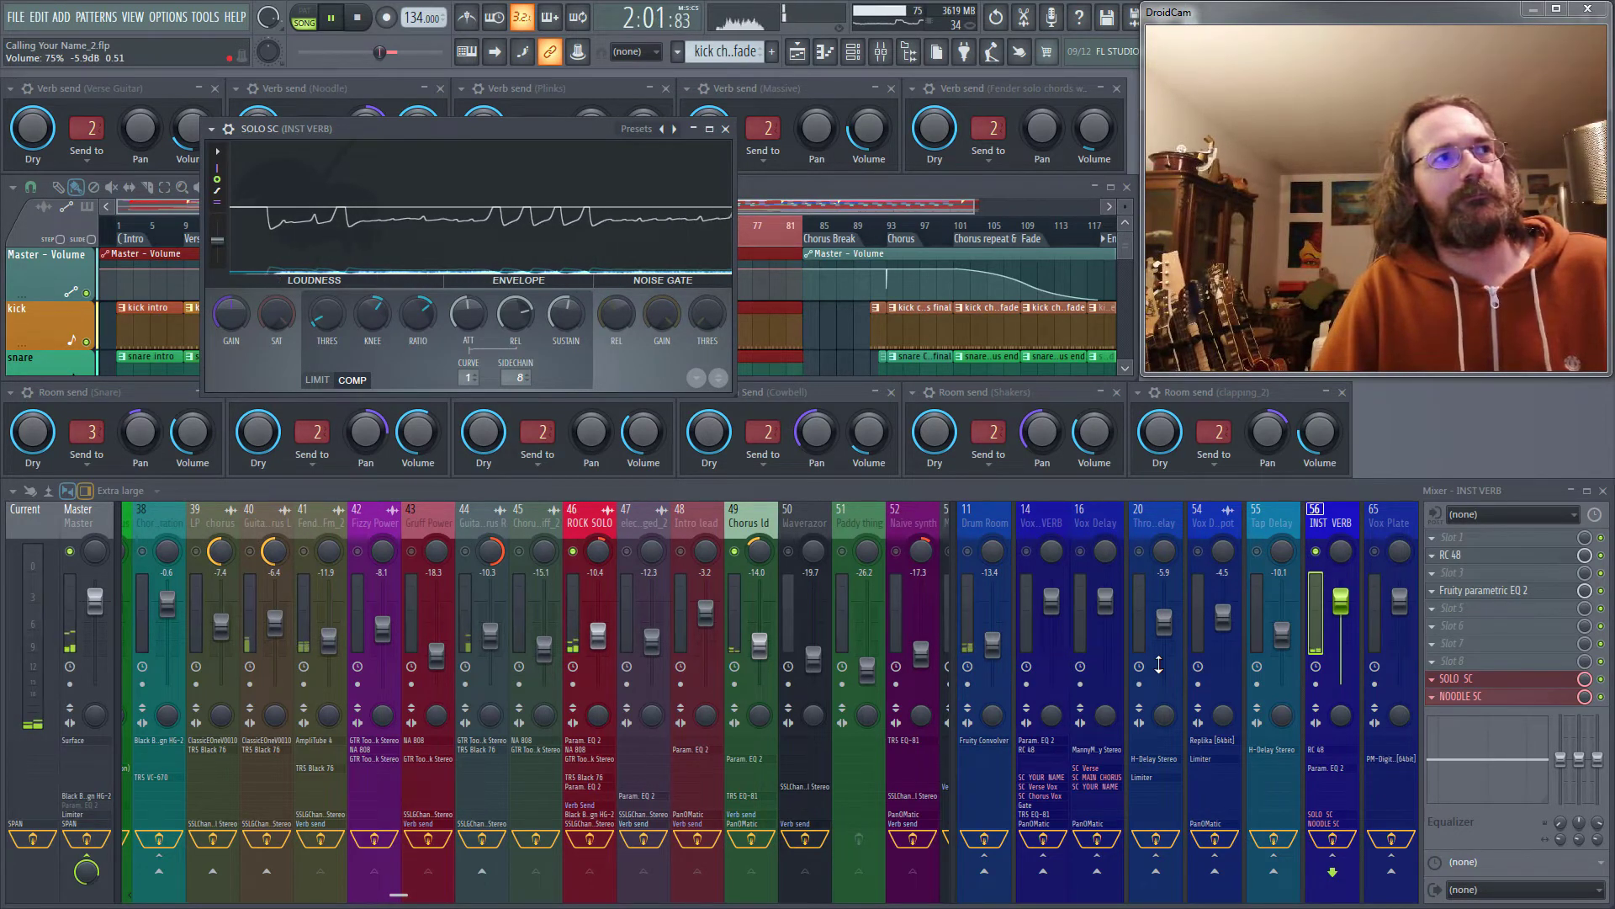
key(space)
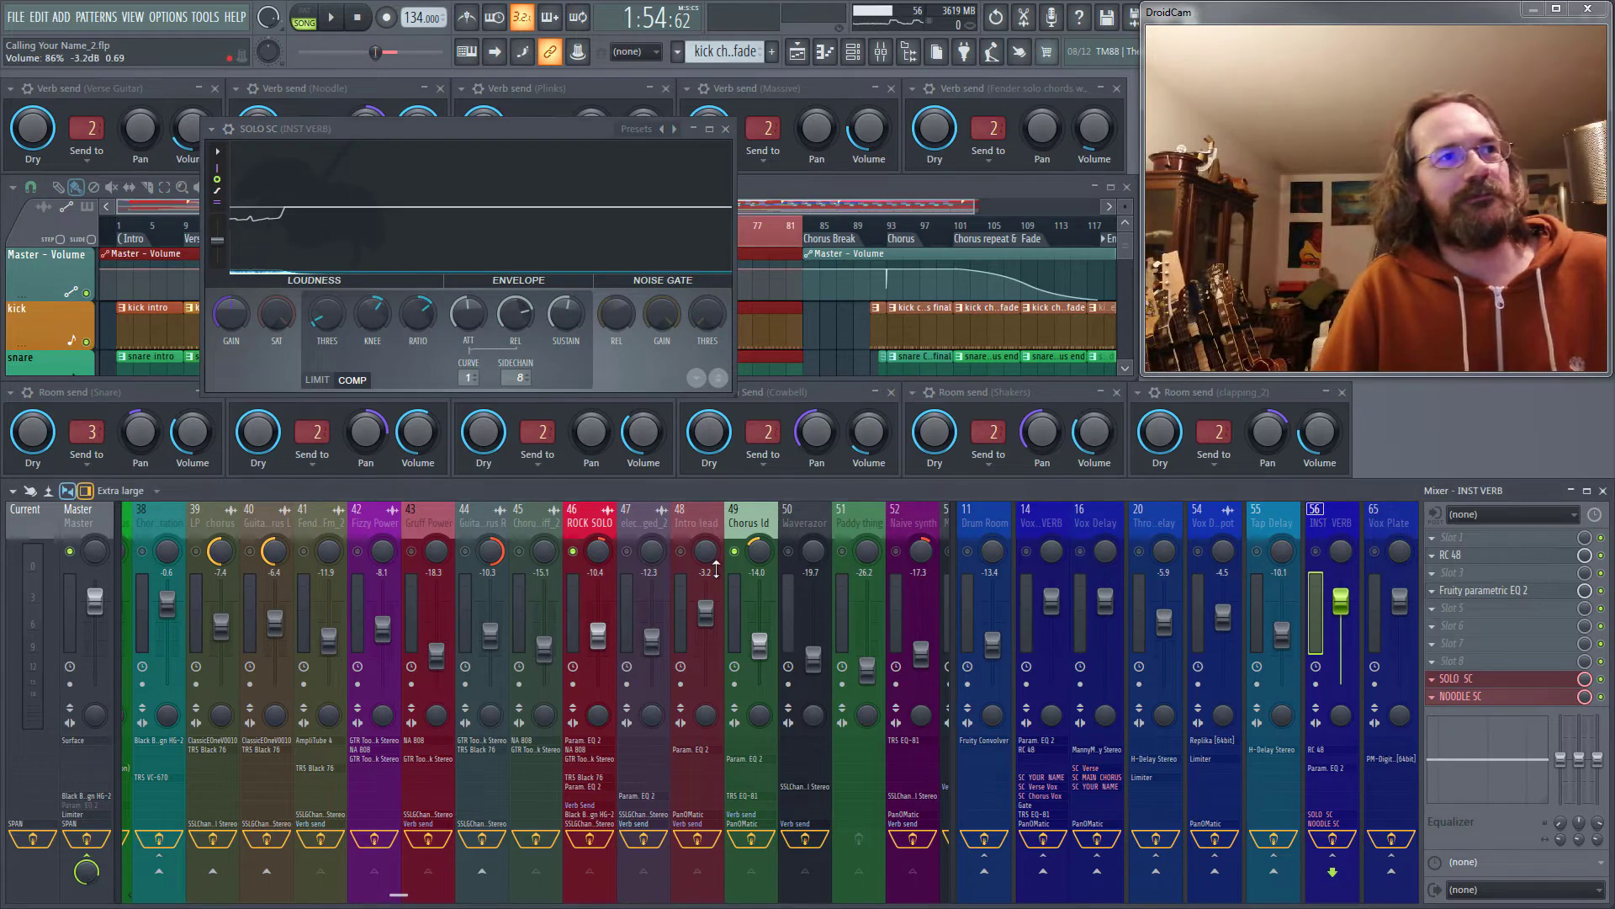
key(space)
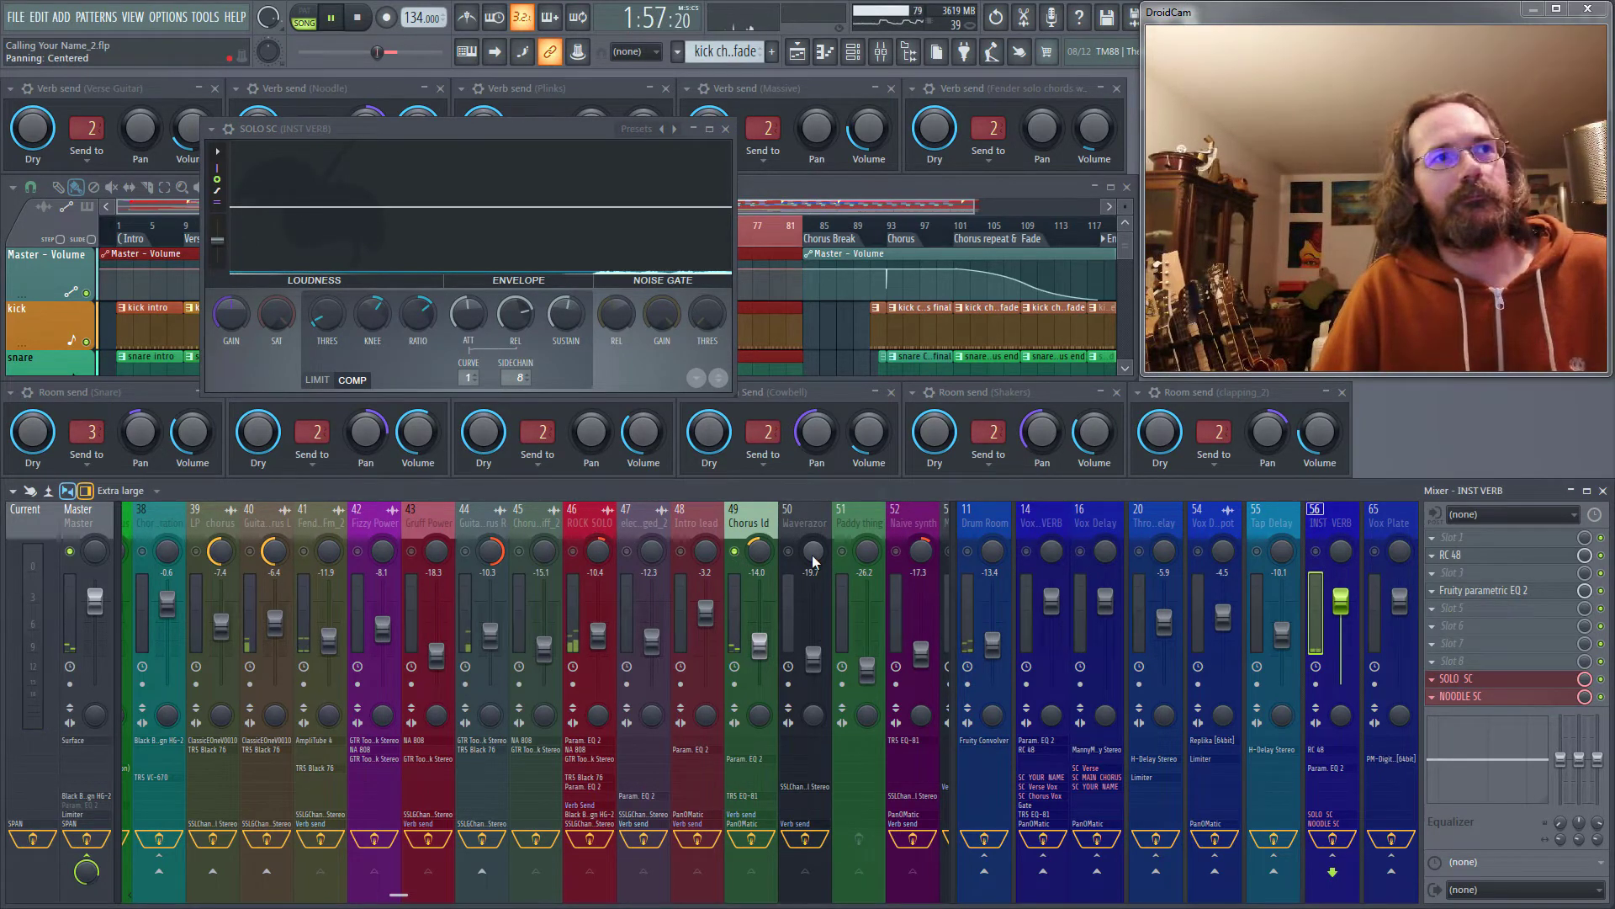
key(space)
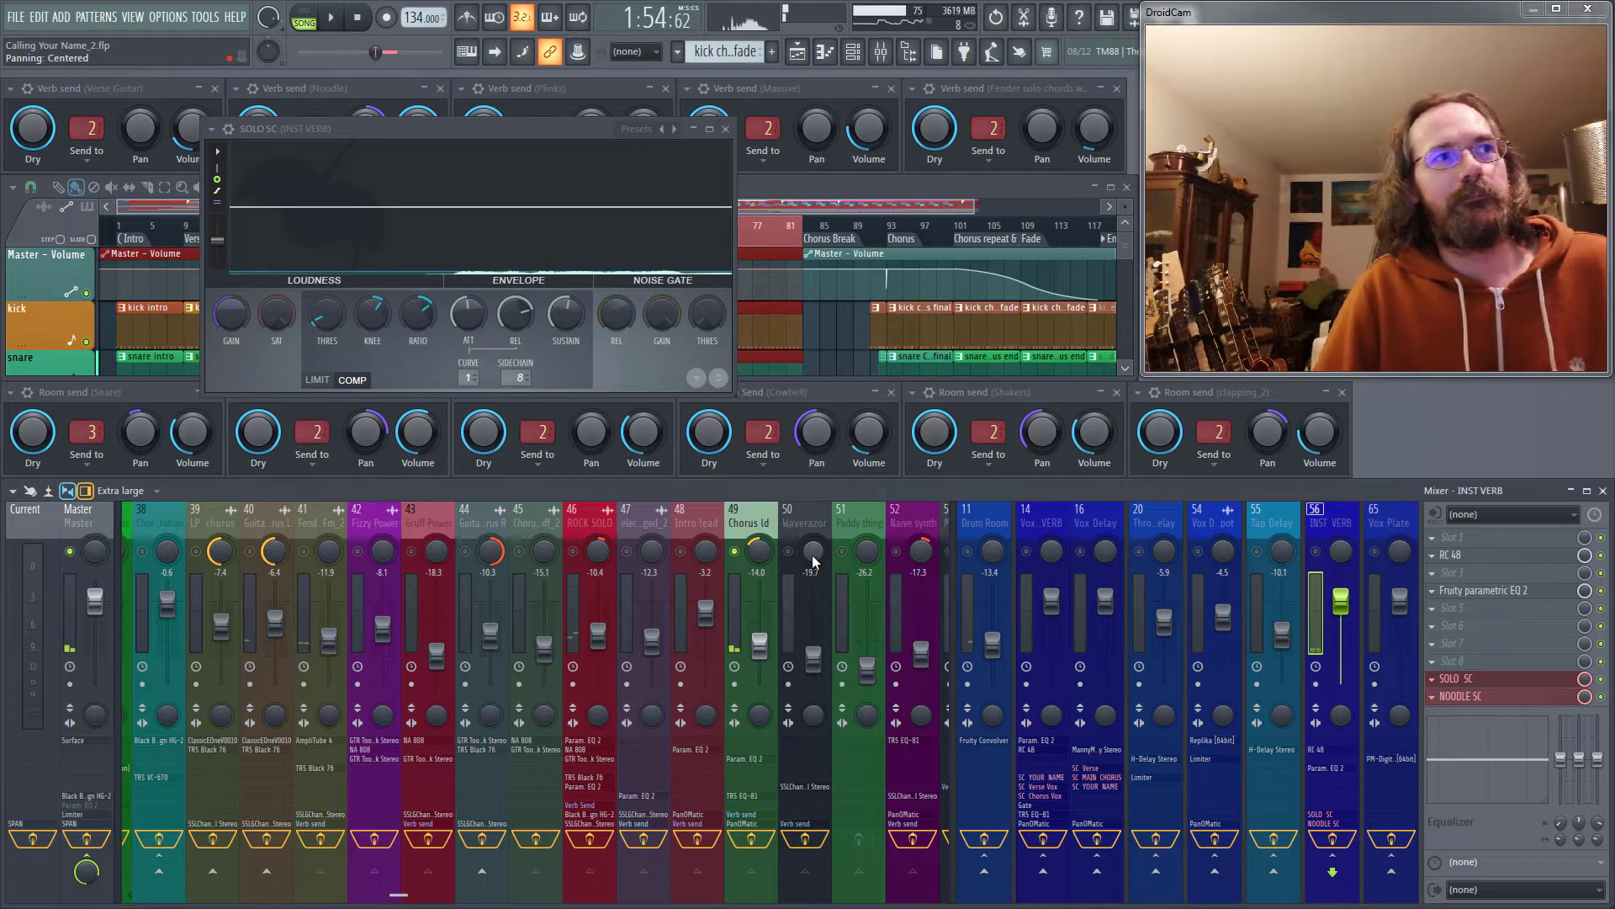
- Play the Solo section with INST VERB unmuted, switching ROCK SOLO's Verb Send off and on to compare the reverb
click(587, 552)
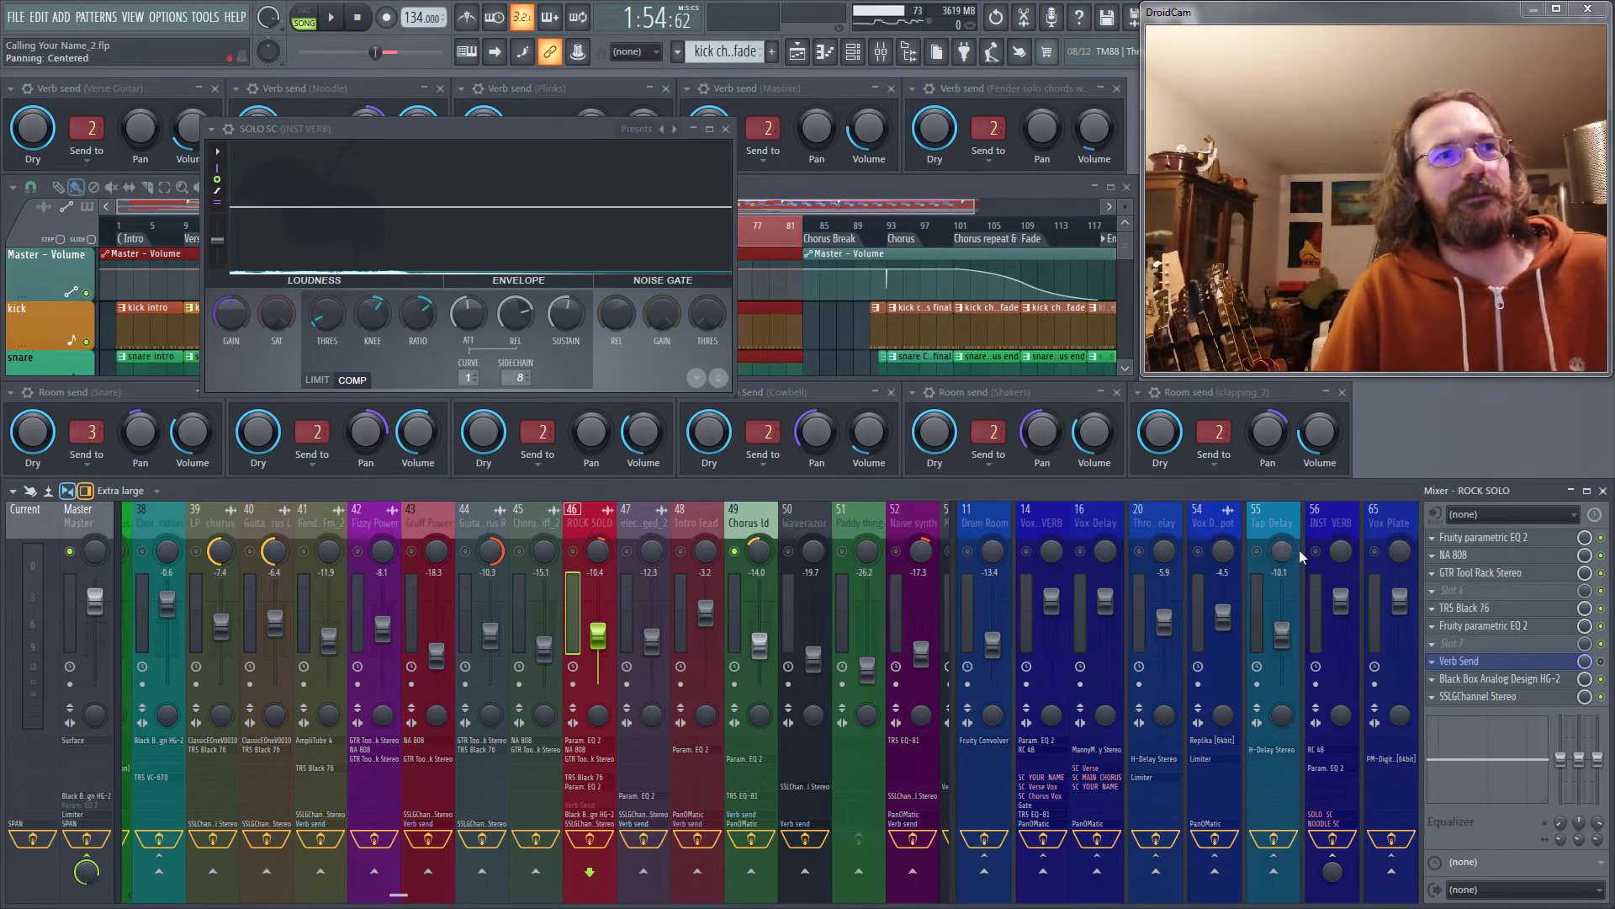
click(1316, 552)
key(space)
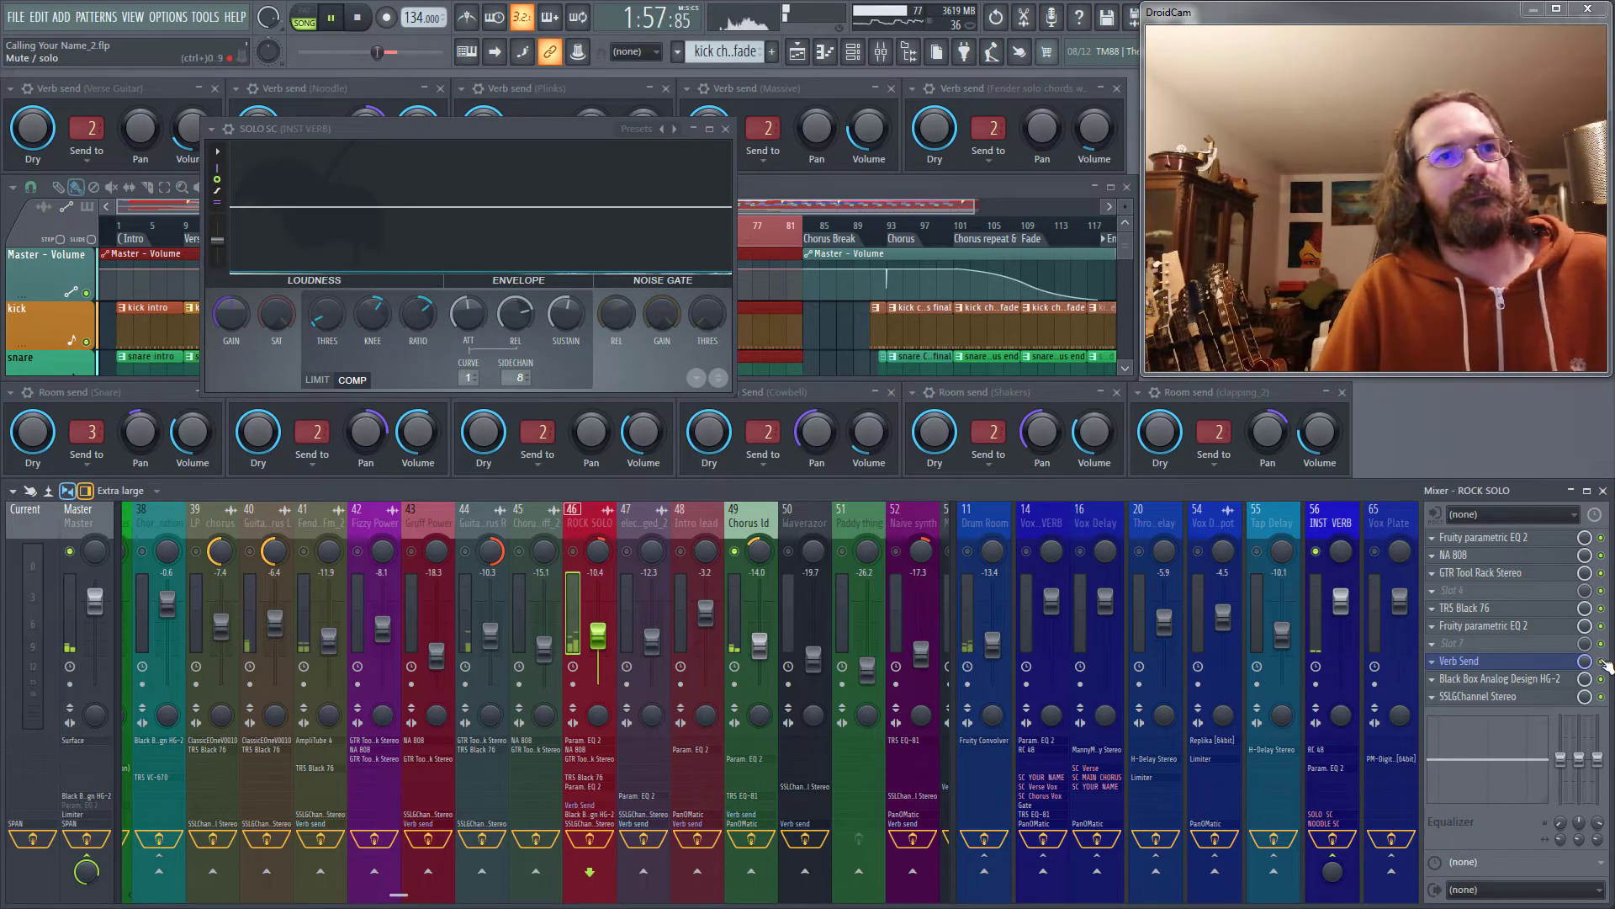
key(space)
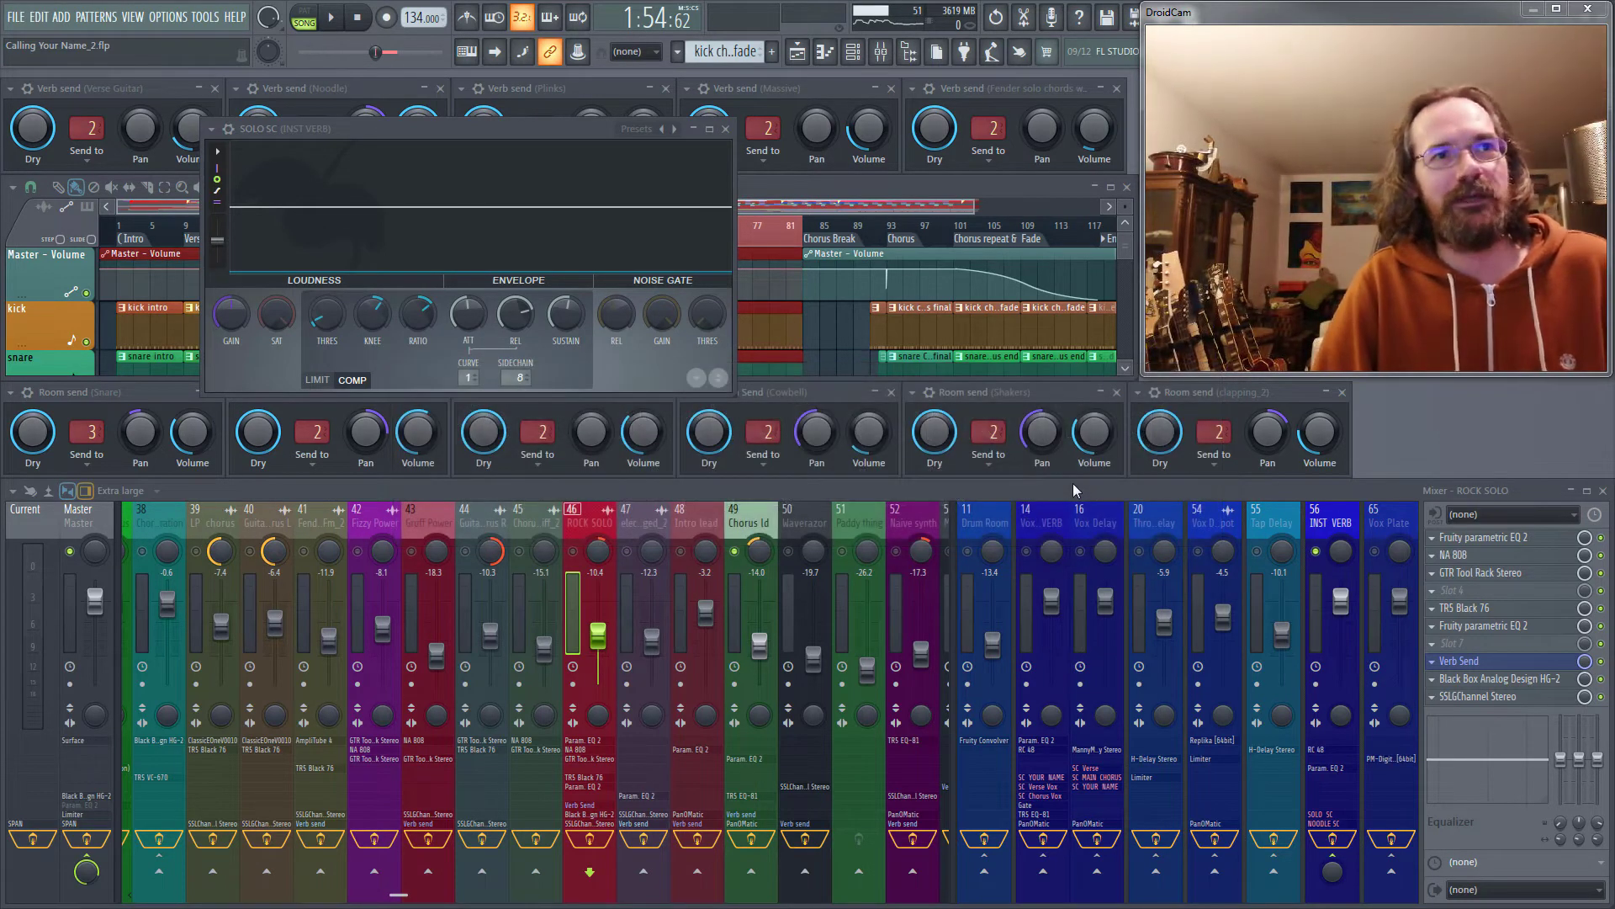
- View the Verb Send on ROCK SOLO and its naming options, keeping the name, and check the NOODLE SC compressor on INST VERB
click(1506, 663)
click(1506, 663)
click(1505, 663)
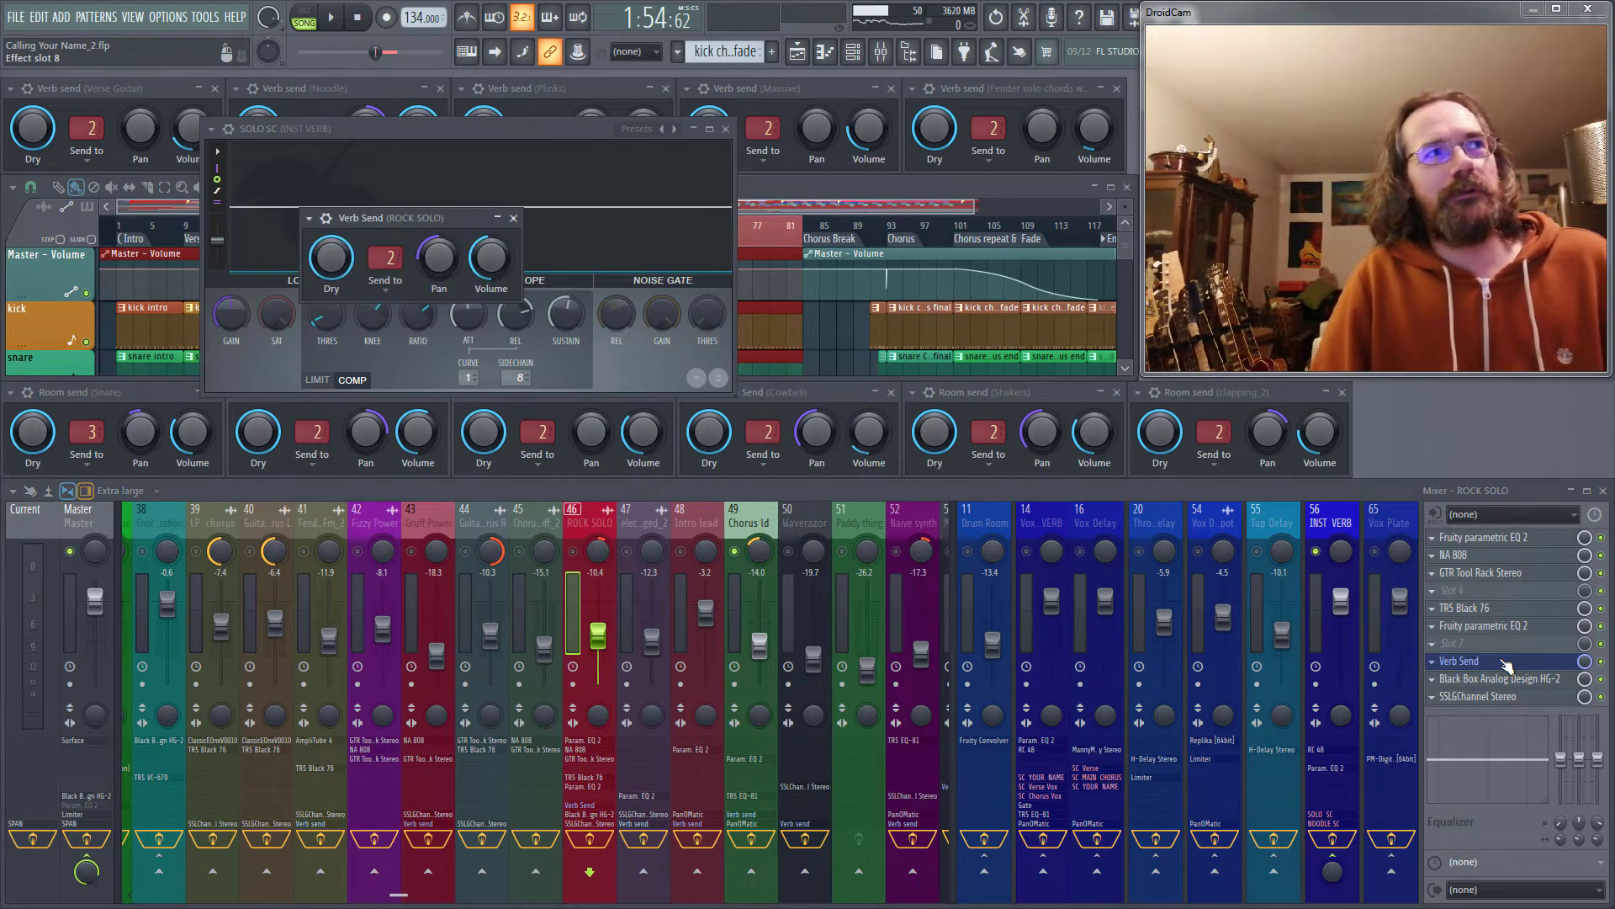
key(F2)
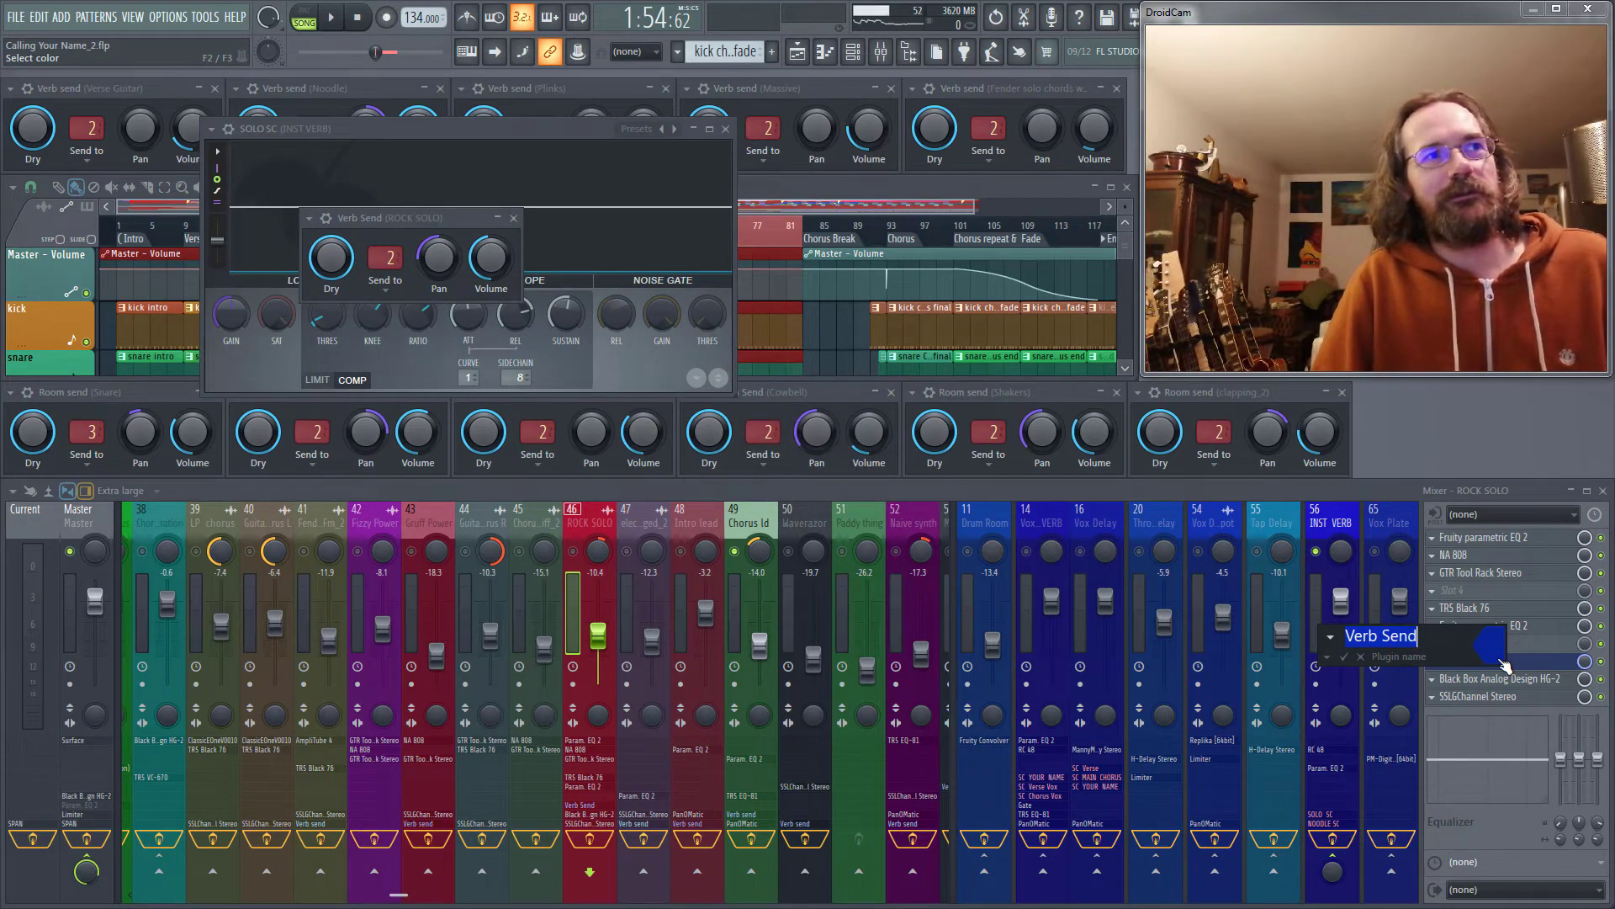
key(Return)
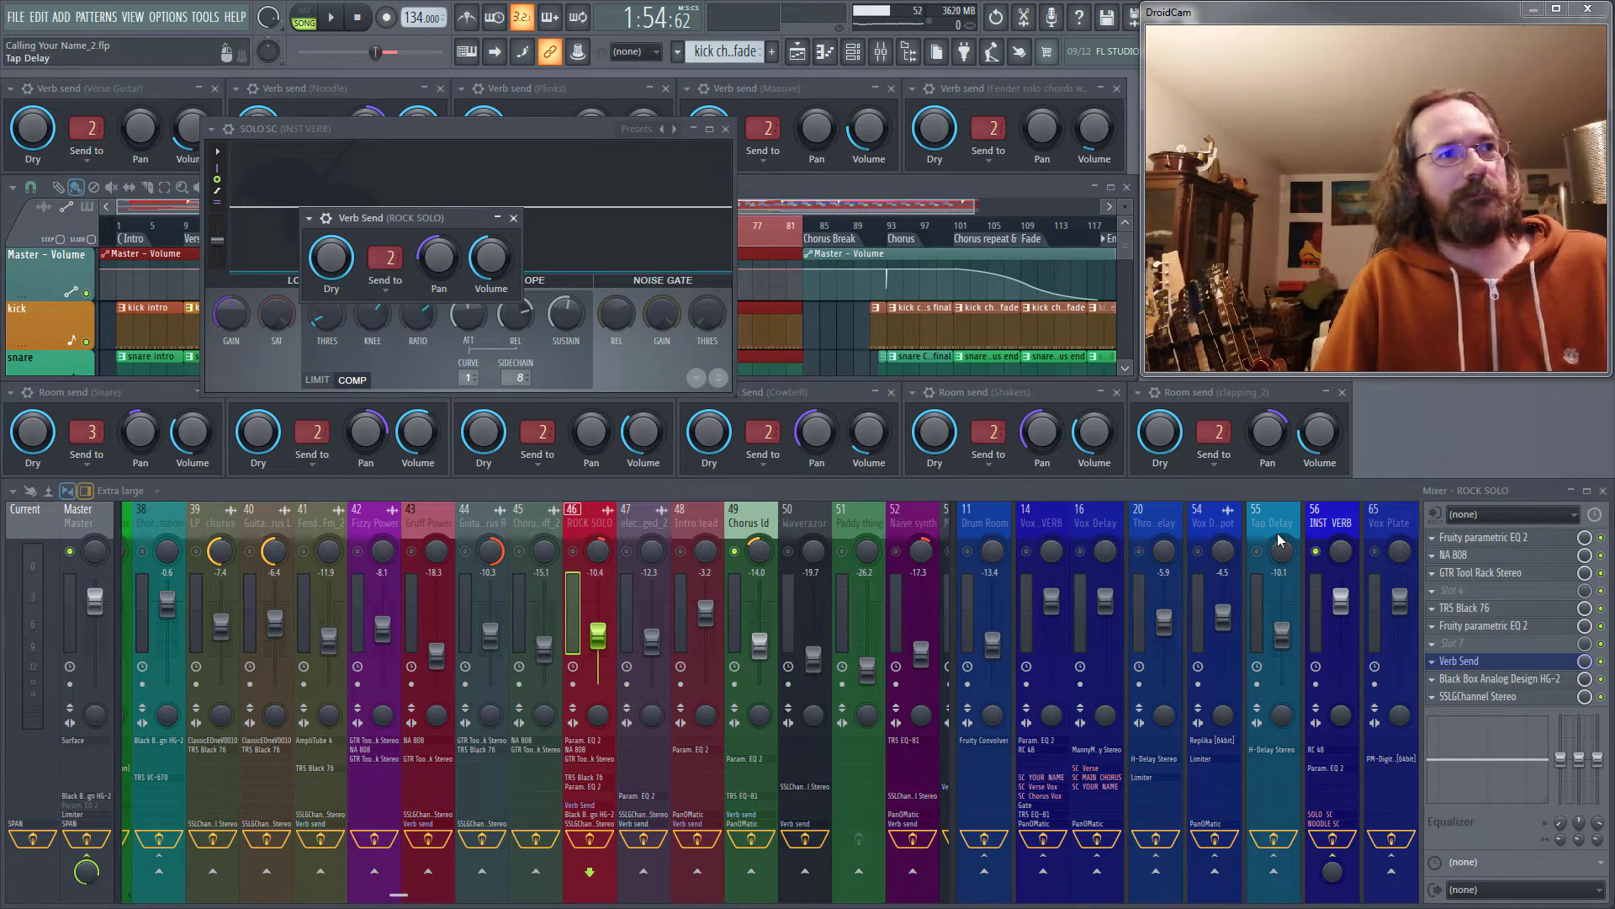
double_click(1324, 831)
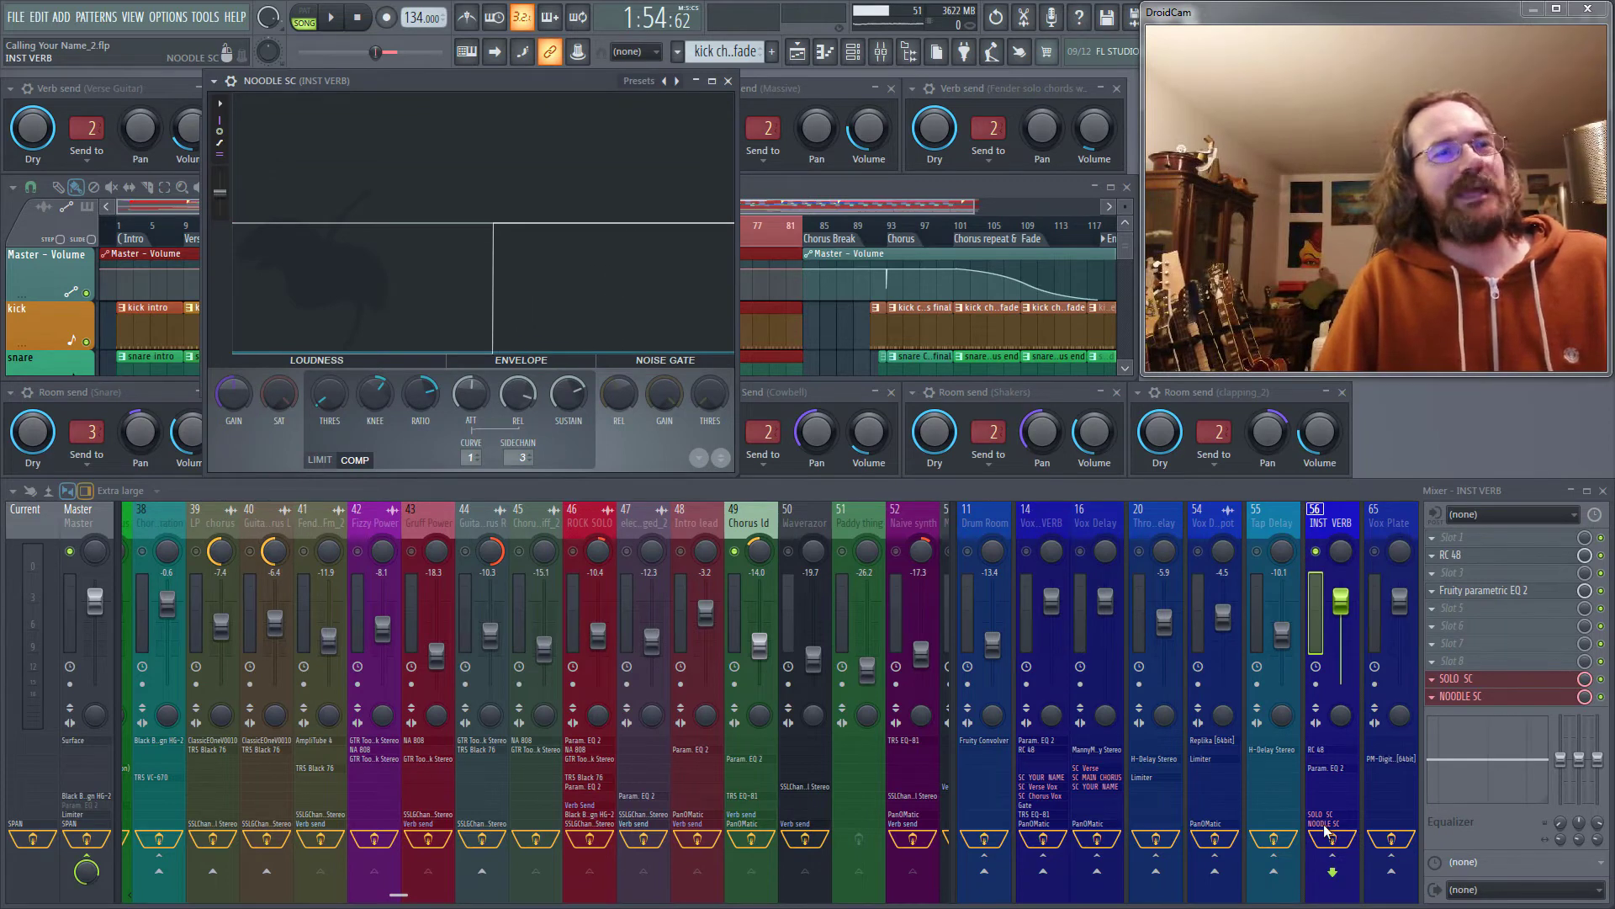
click(728, 81)
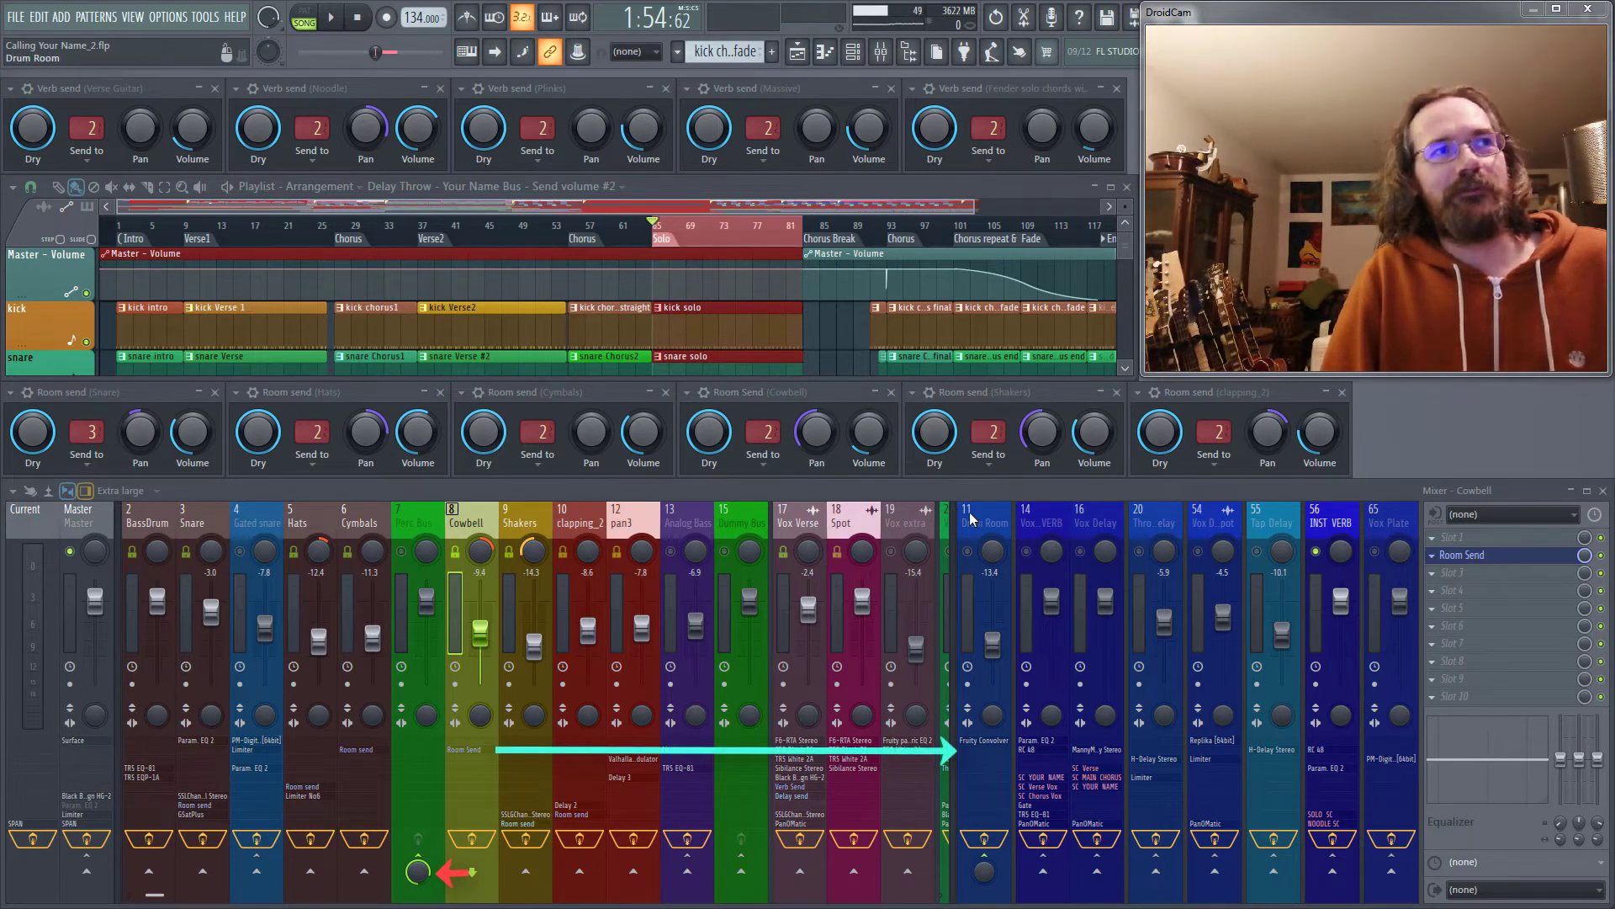
- Compare the Cowbell Room Send's destination list before and after moving the Perc Bus track past pan3 to position 12
click(757, 458)
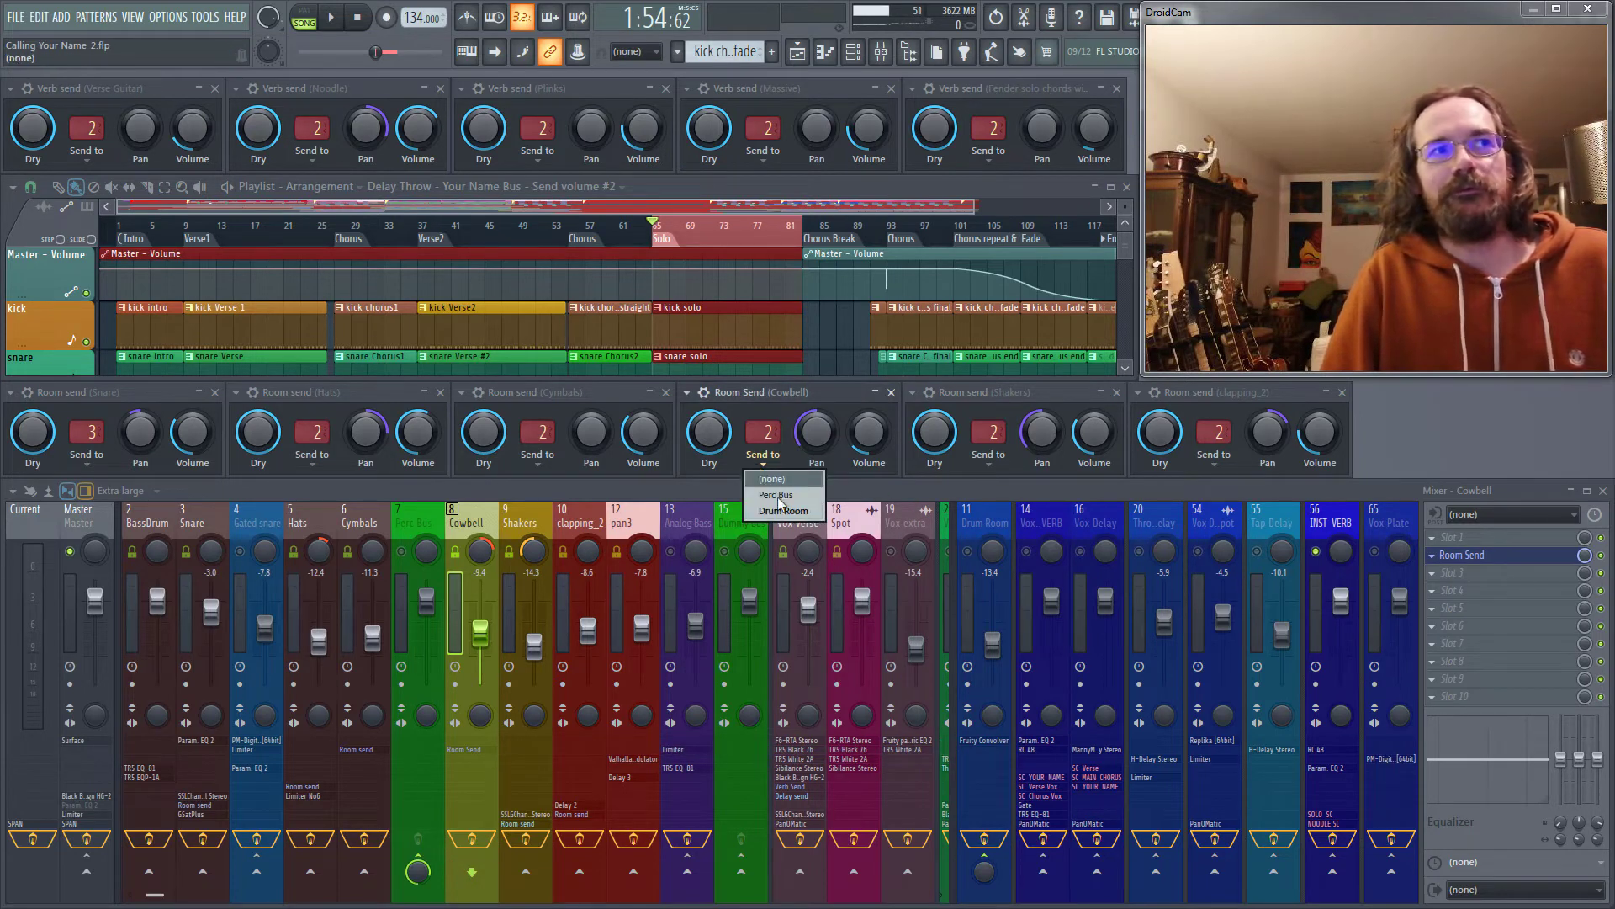
click(785, 395)
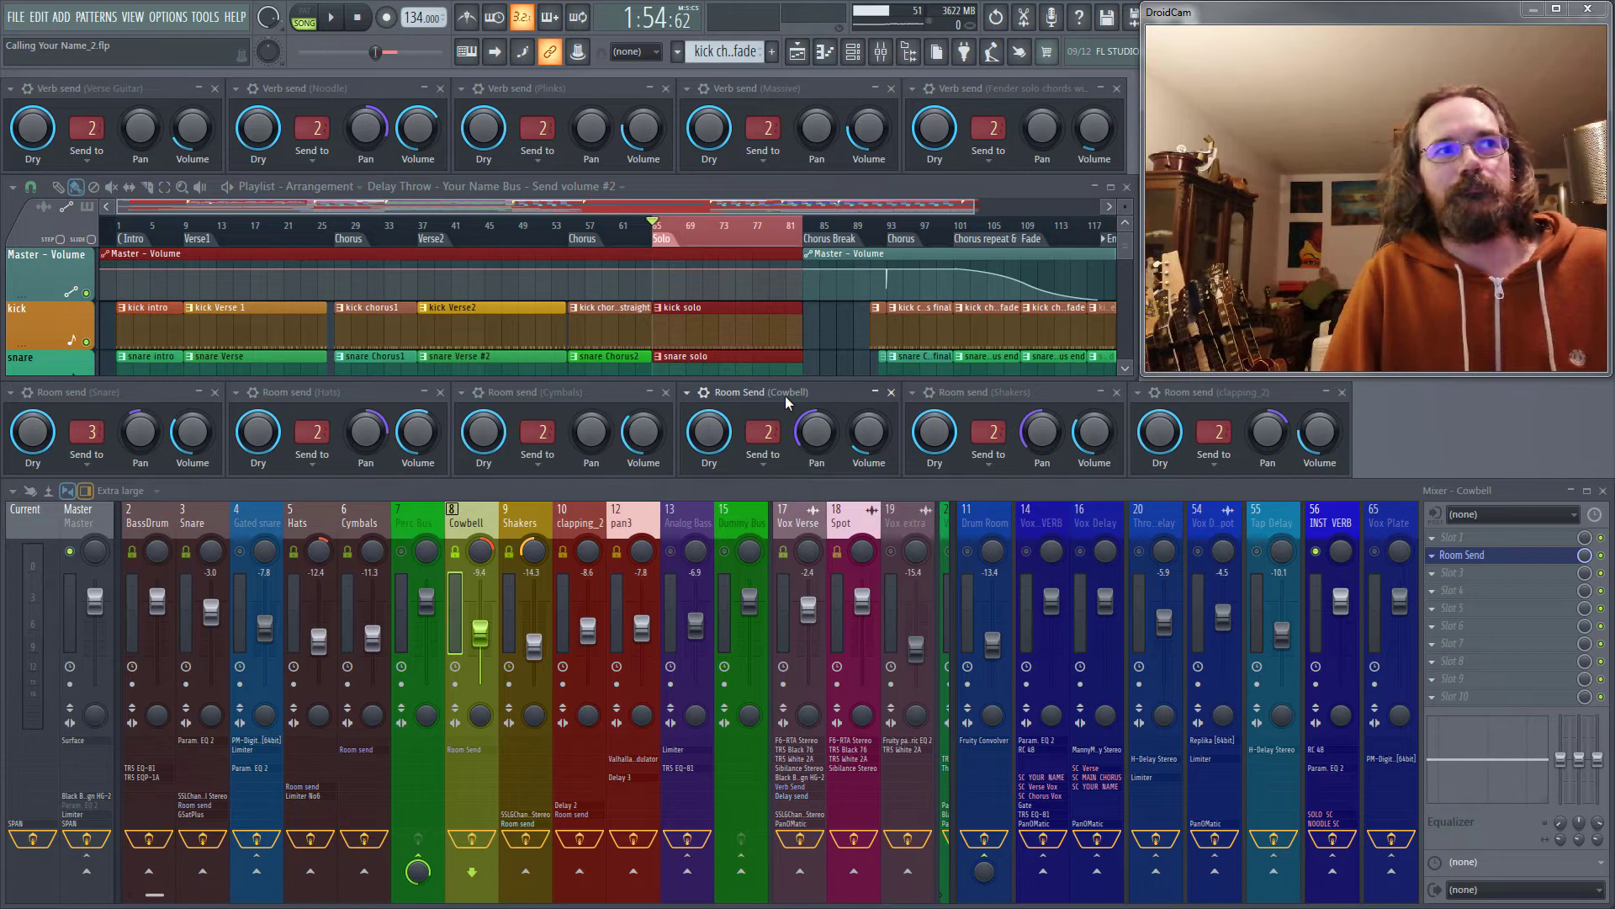
click(417, 515)
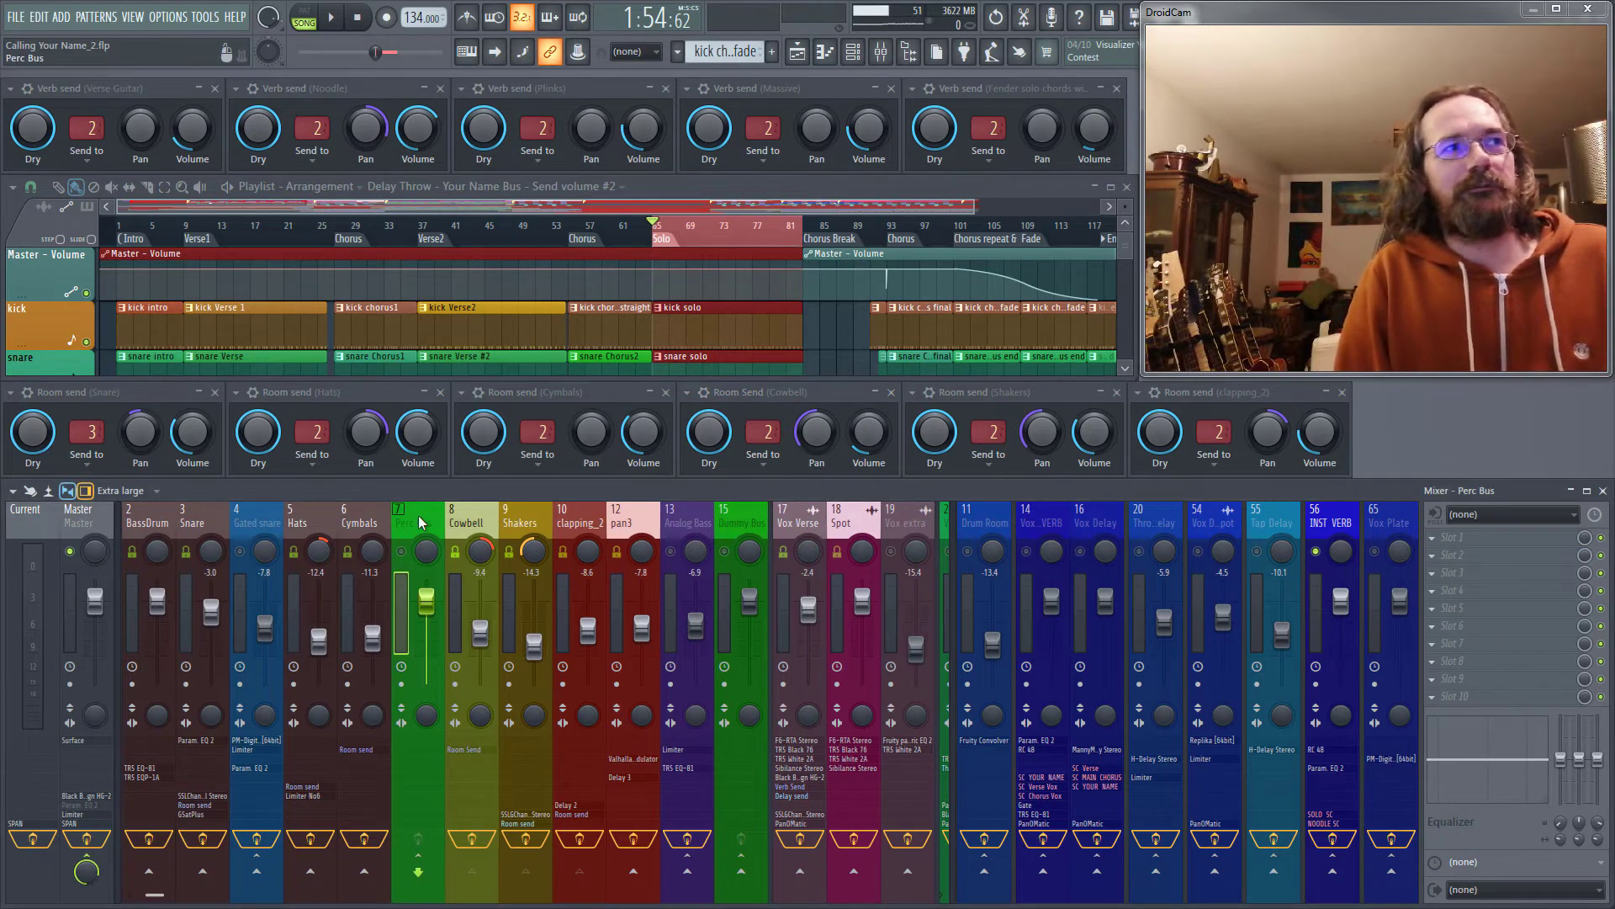
key(alt+Right)
key(alt+Right)
key(alt+Right)
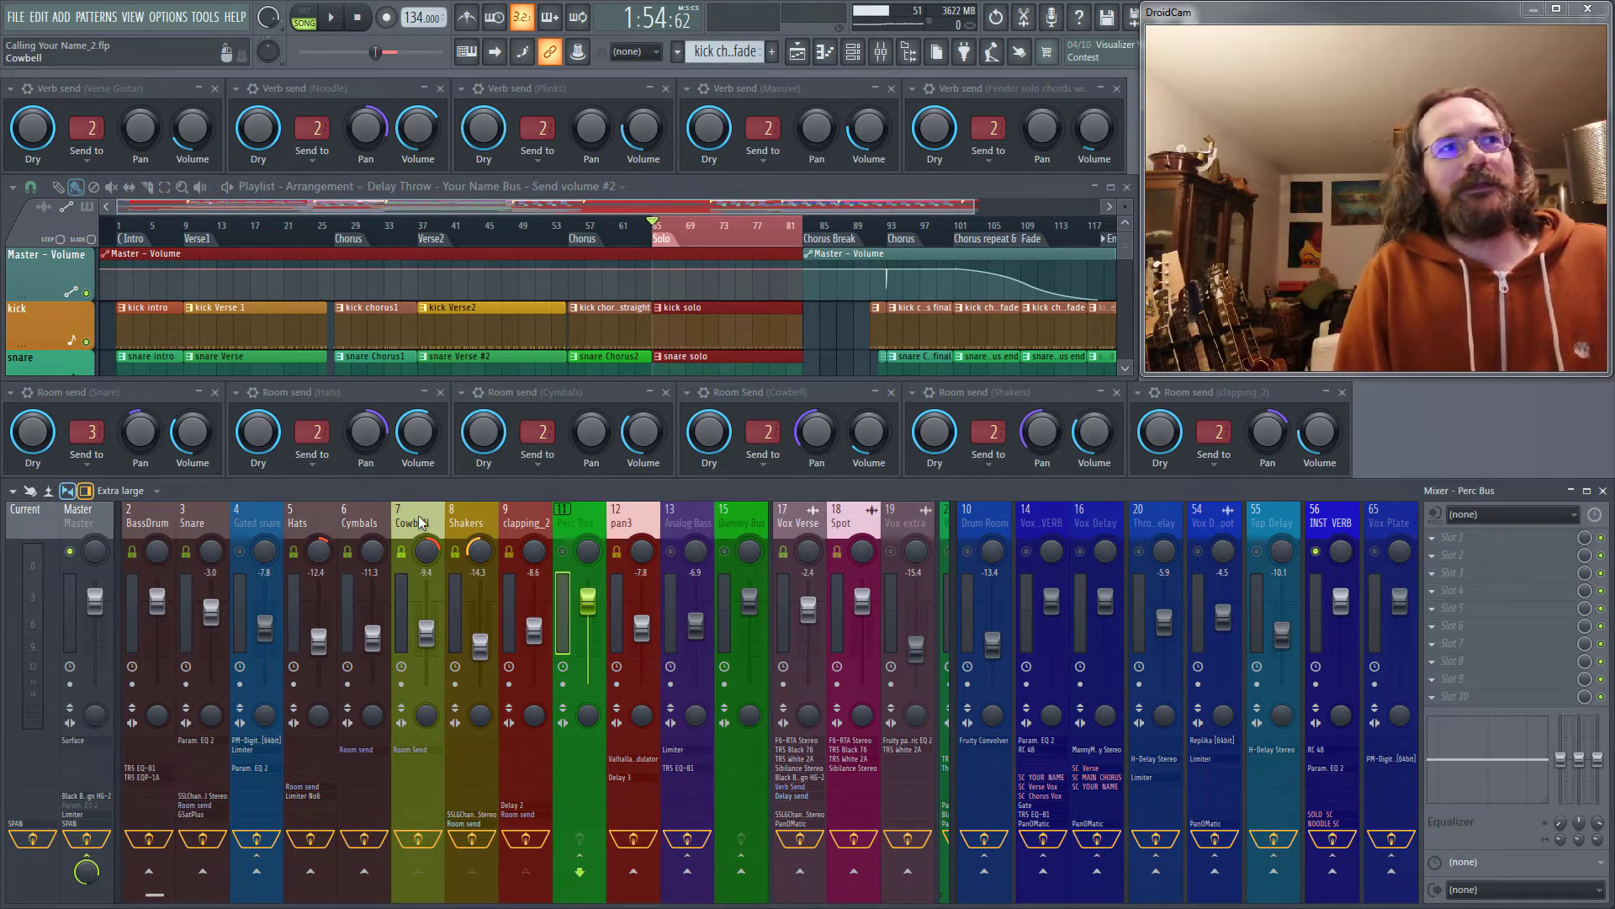
key(alt+Right)
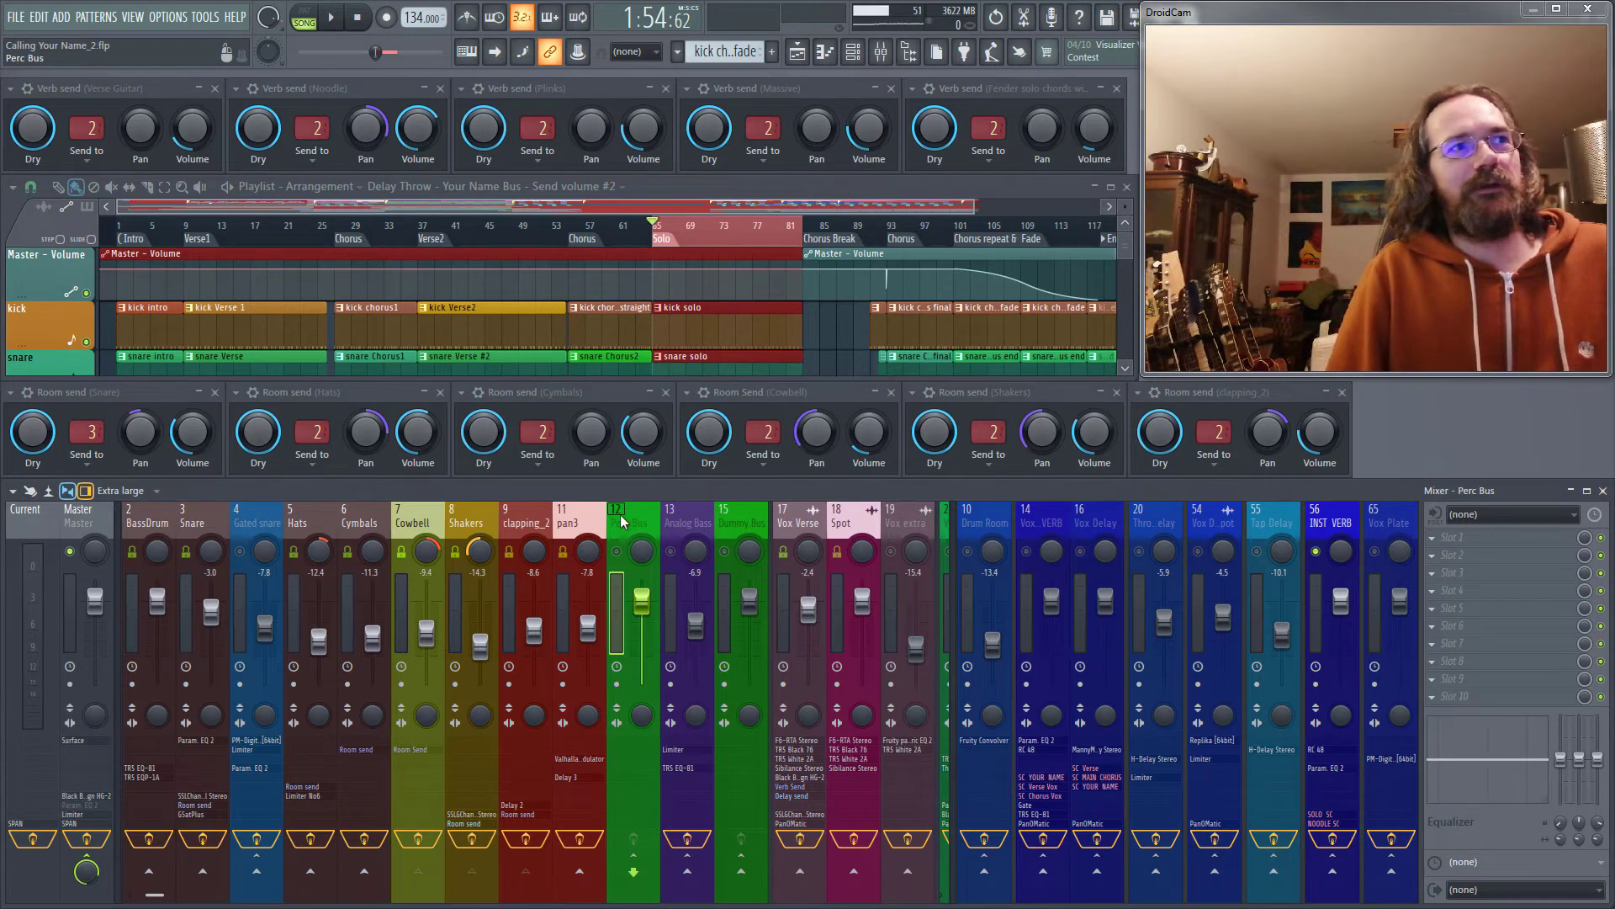
click(764, 460)
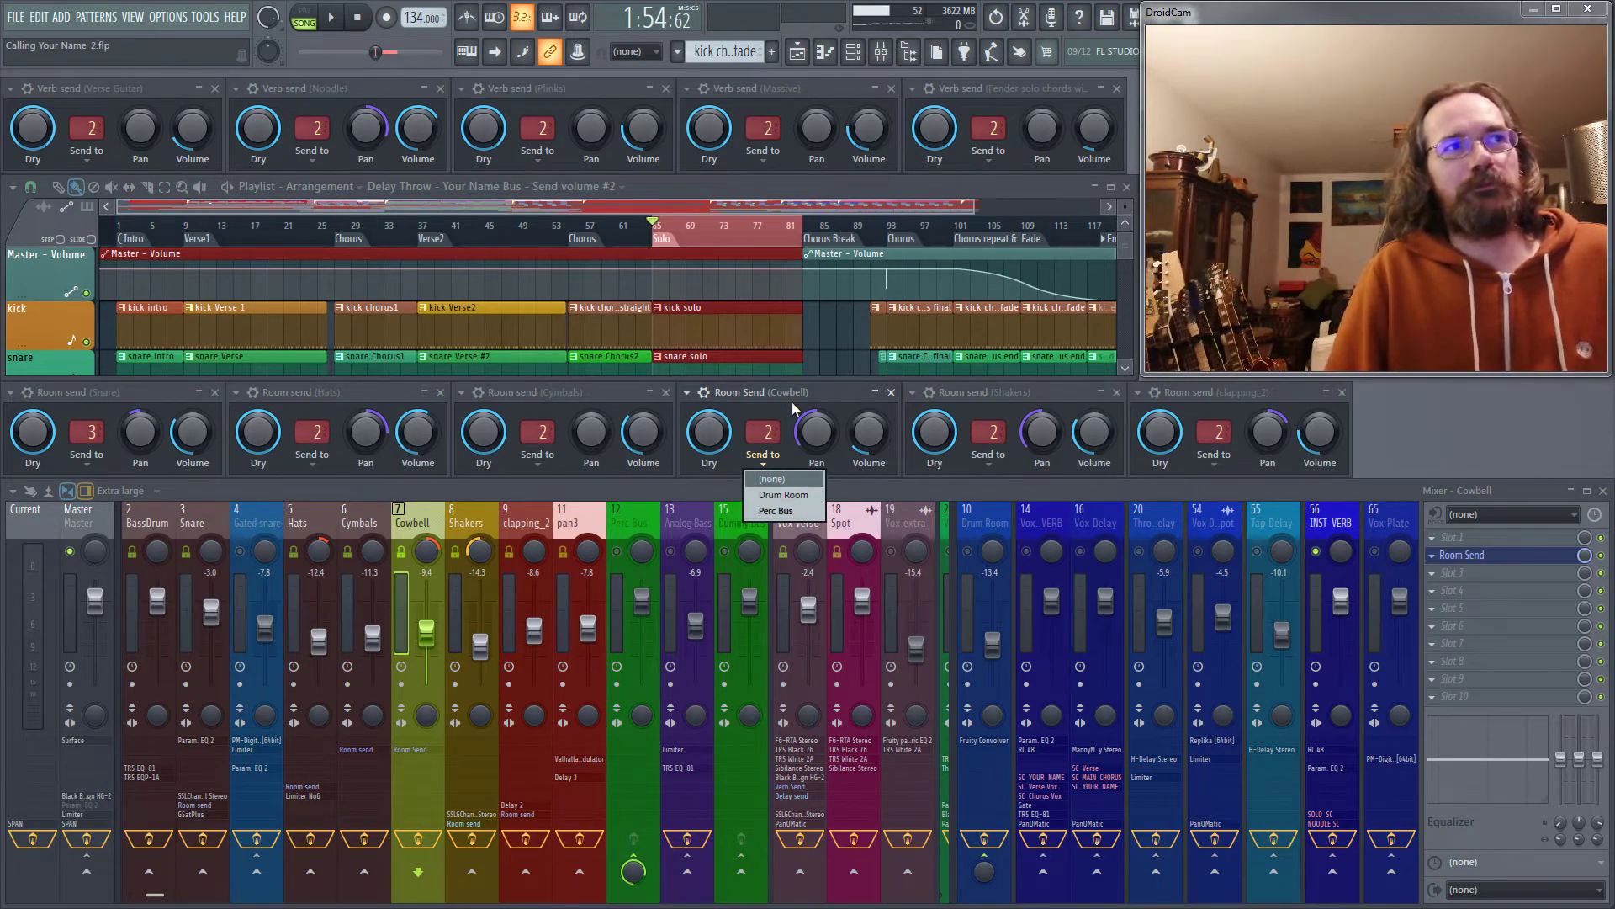
click(799, 512)
- Move the Perc Bus track back to position 7, before Cowbell, and check the Cowbell Room Send's destinations
click(643, 517)
key(alt+Left)
key(alt+Left)
key(alt+Left)
key(alt+Left)
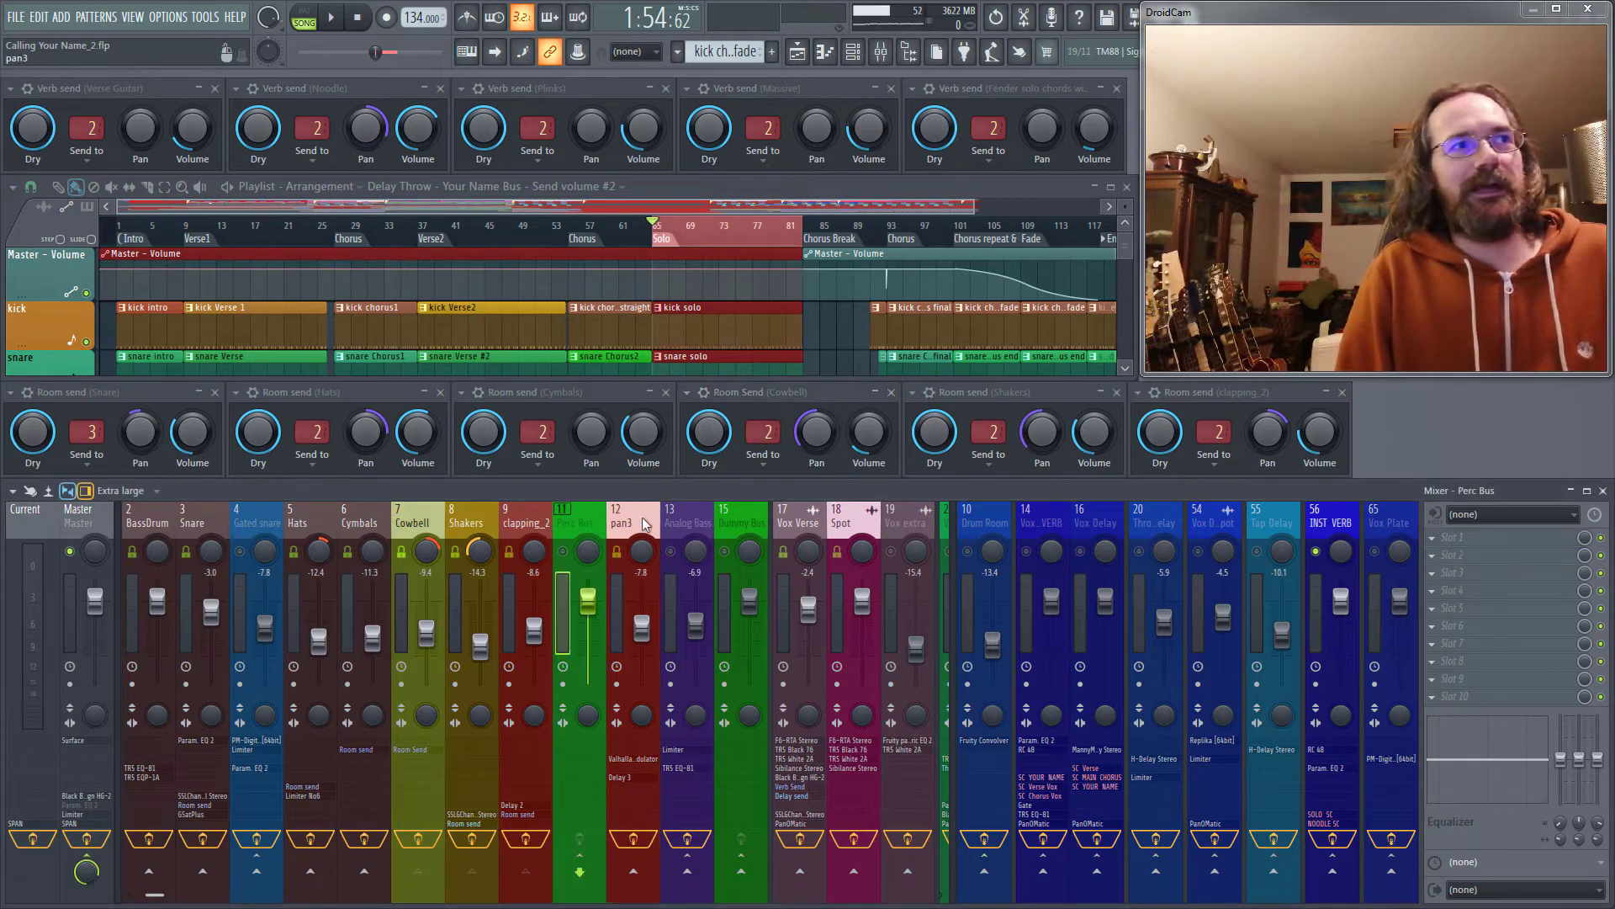
key(alt+Left)
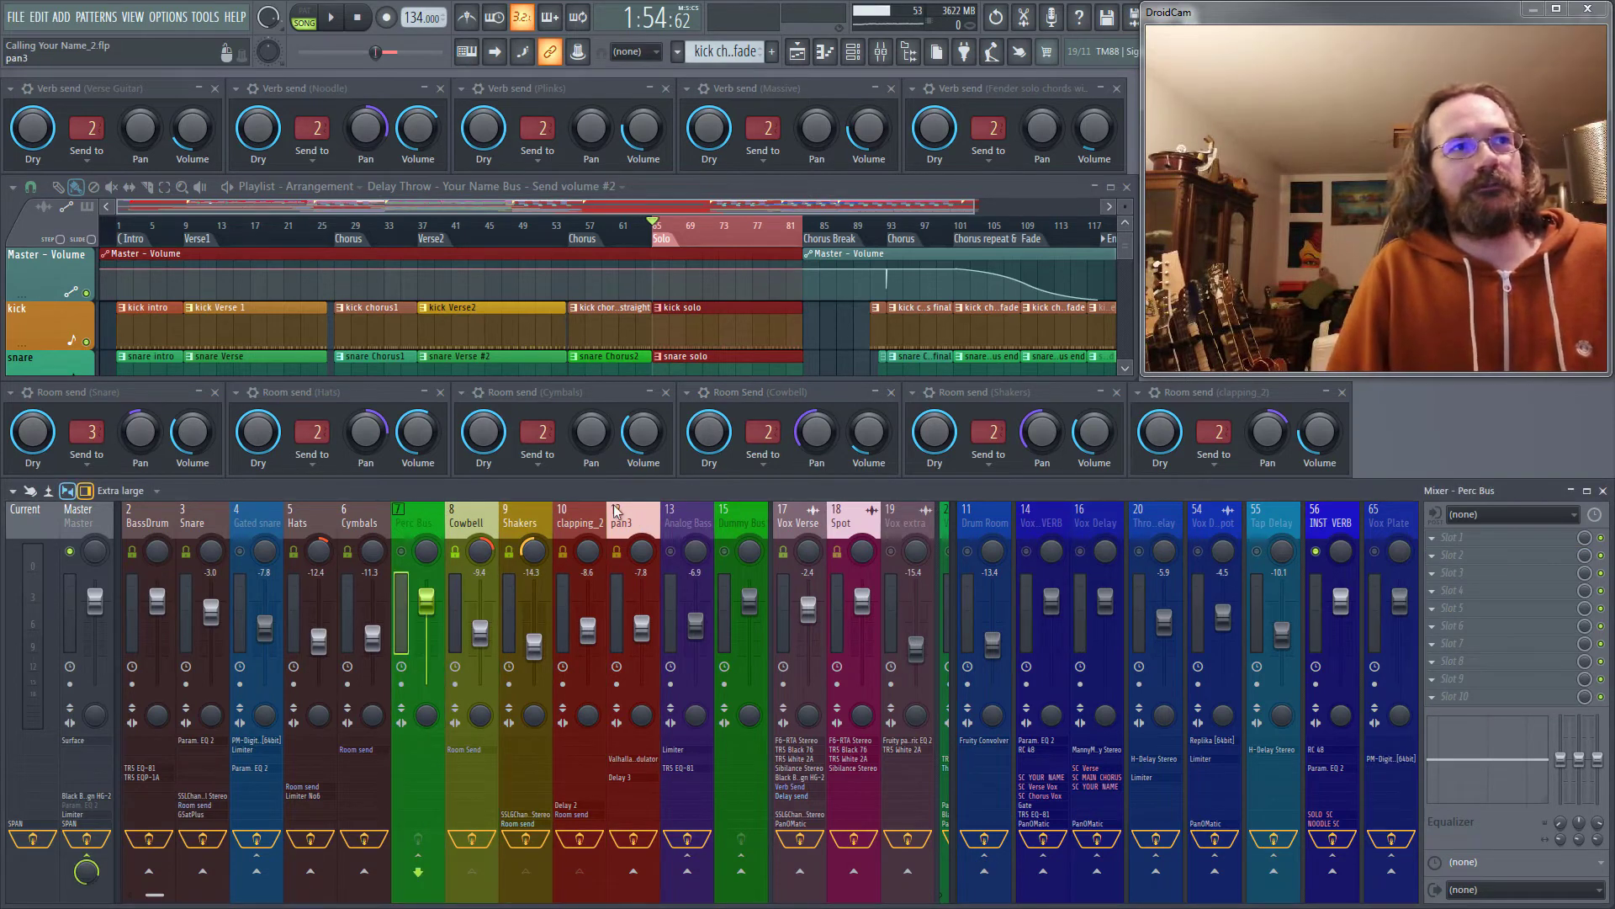
click(760, 463)
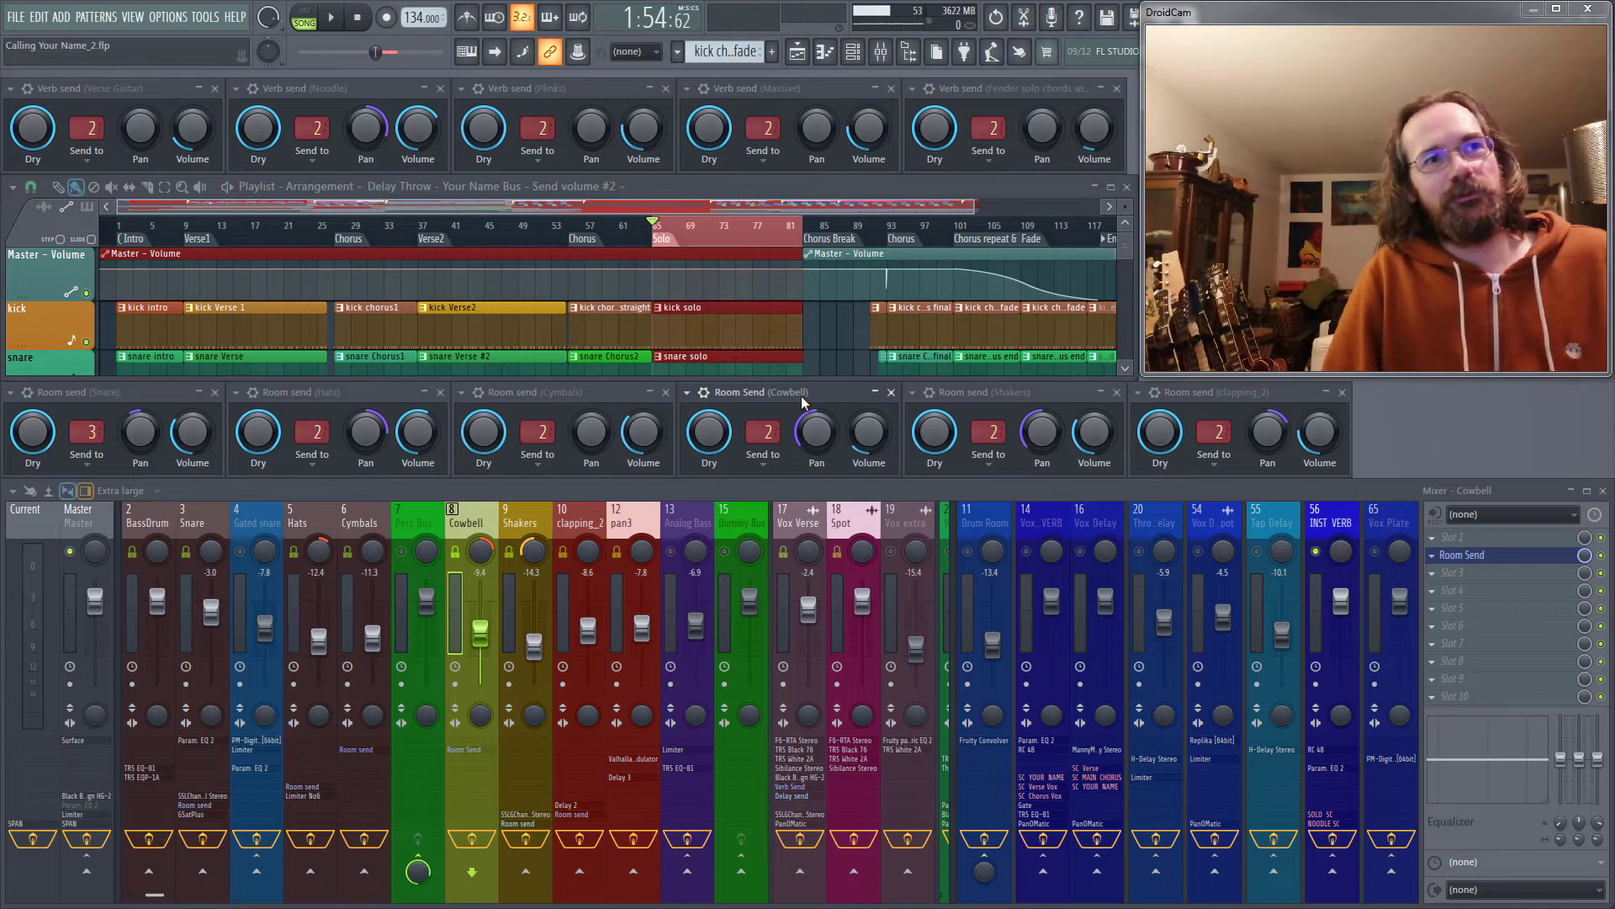
- Open the SOLO SC compressor on INST VERB, choose ROCK SOLO as its sidechain input and close the compressor
click(1323, 816)
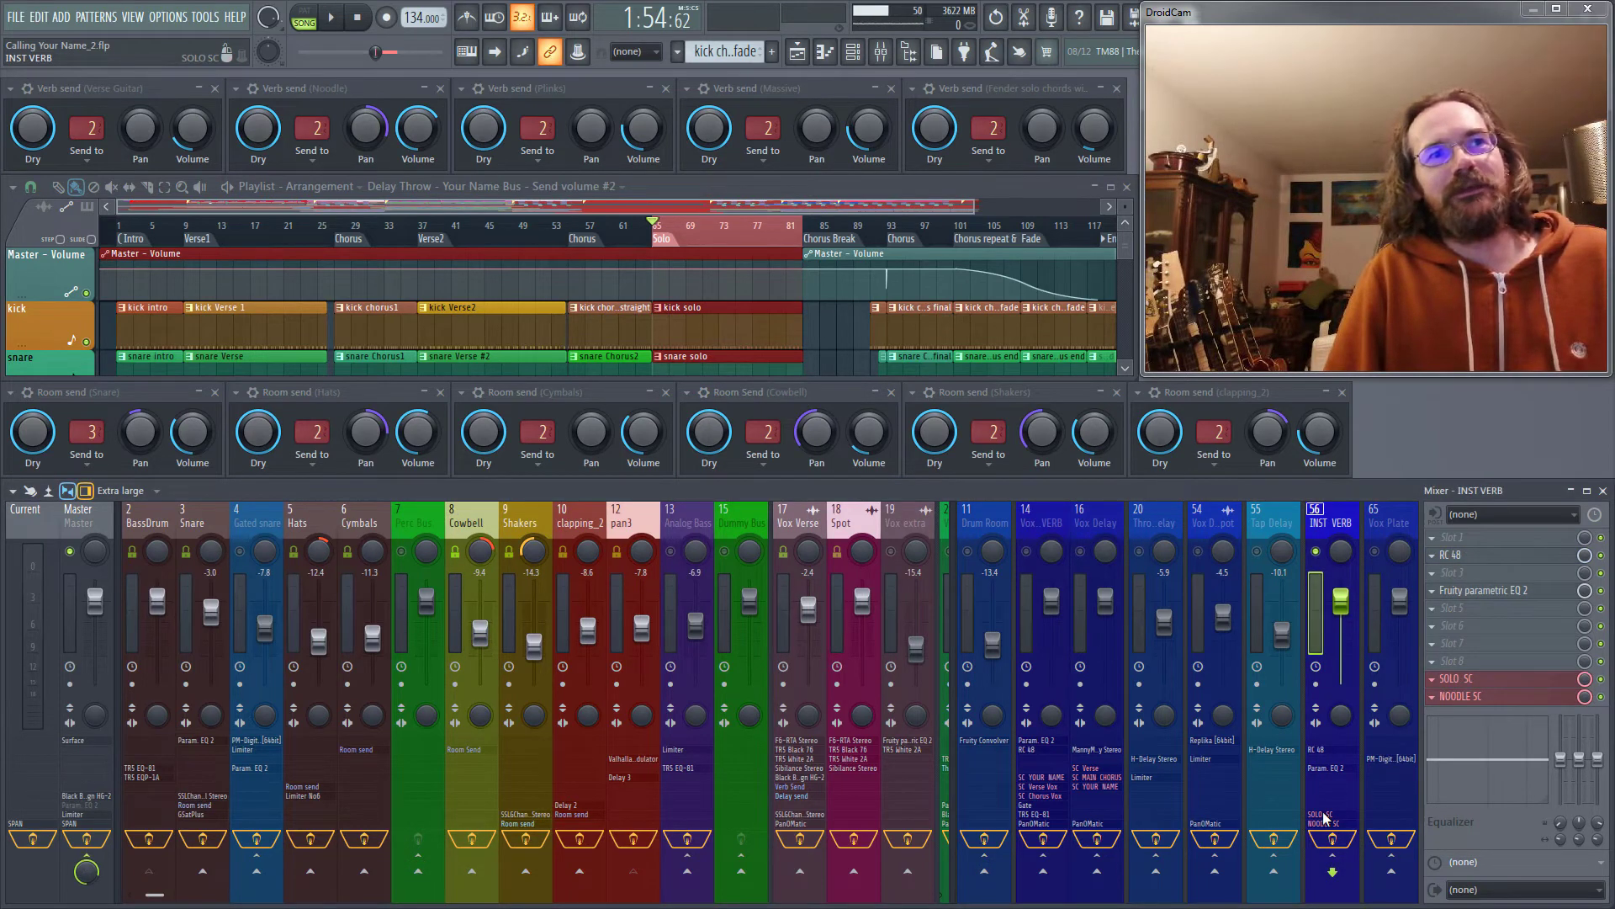
click(1324, 816)
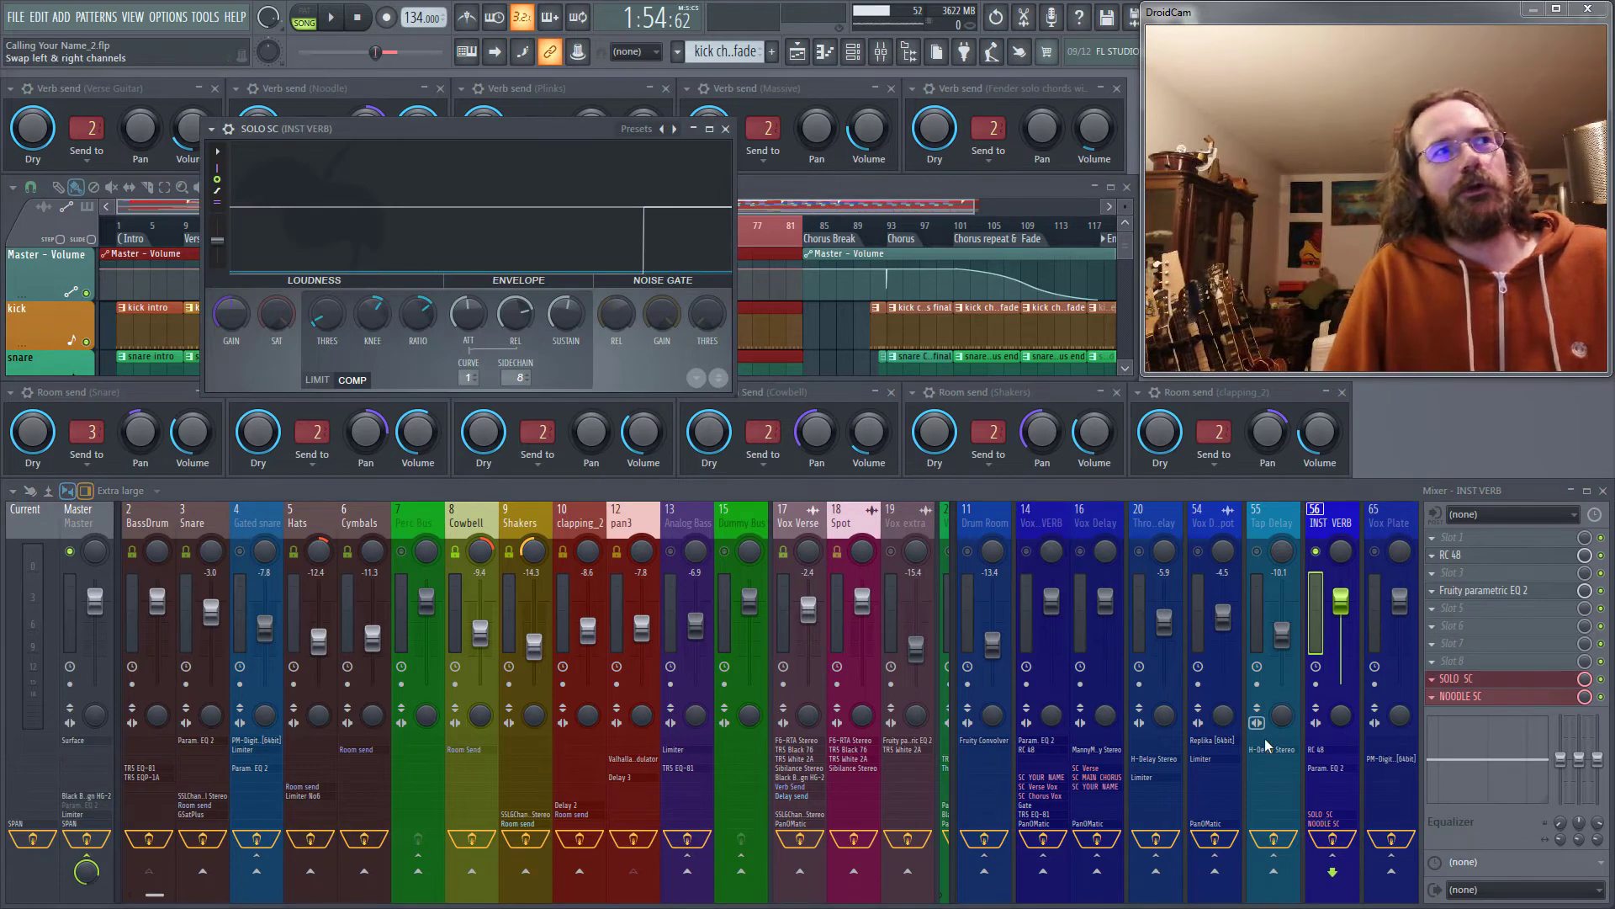
click(514, 377)
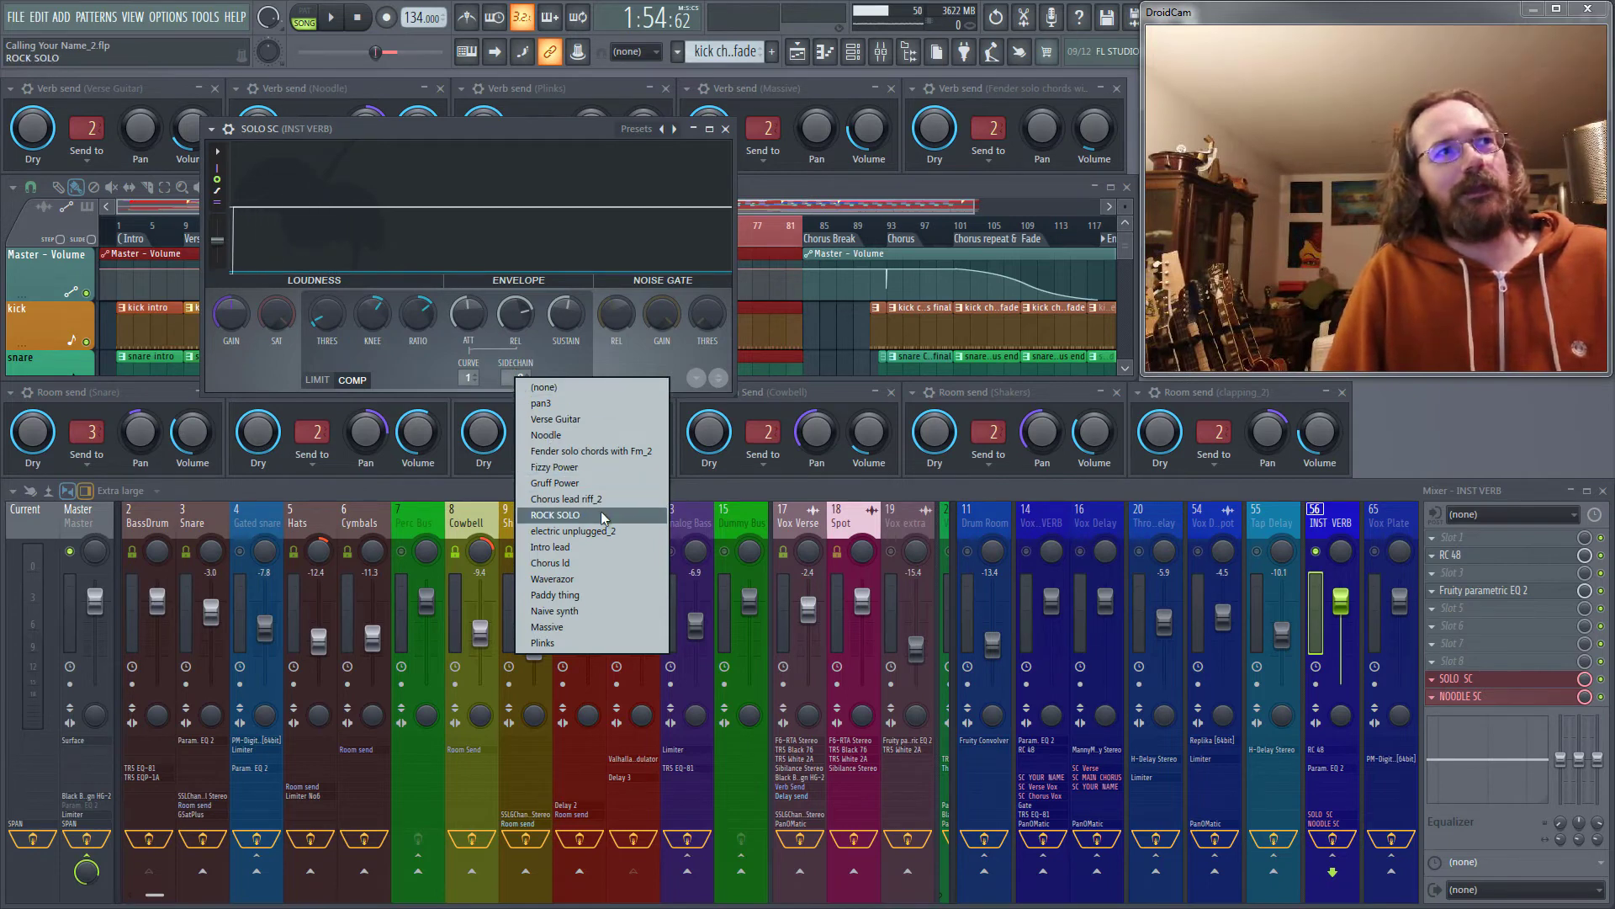
click(557, 514)
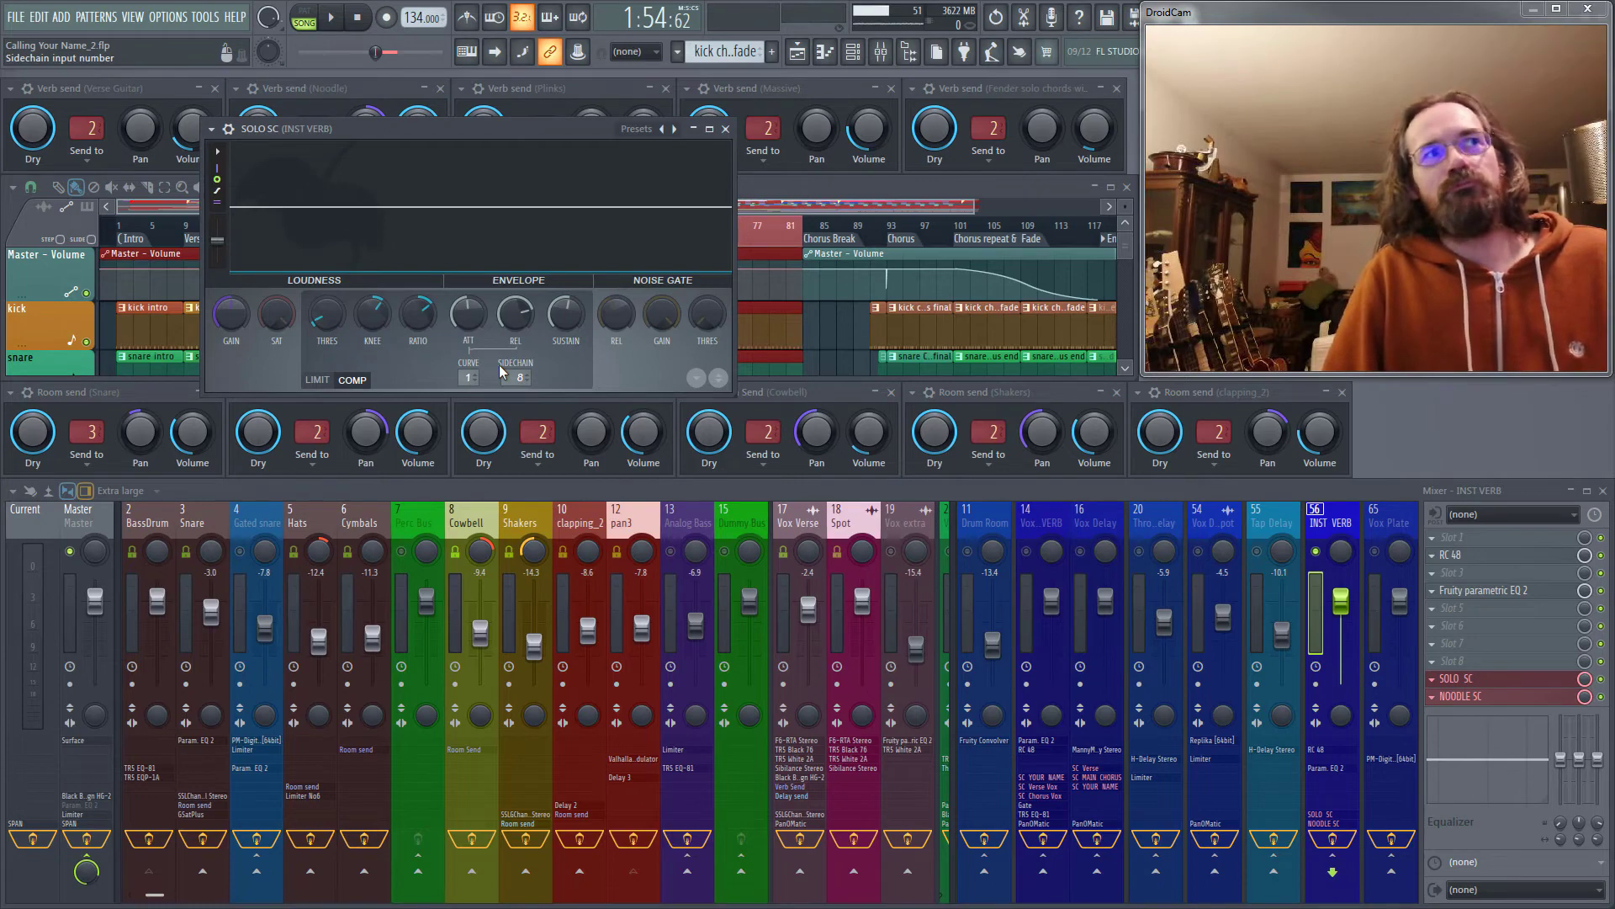
key(Escape)
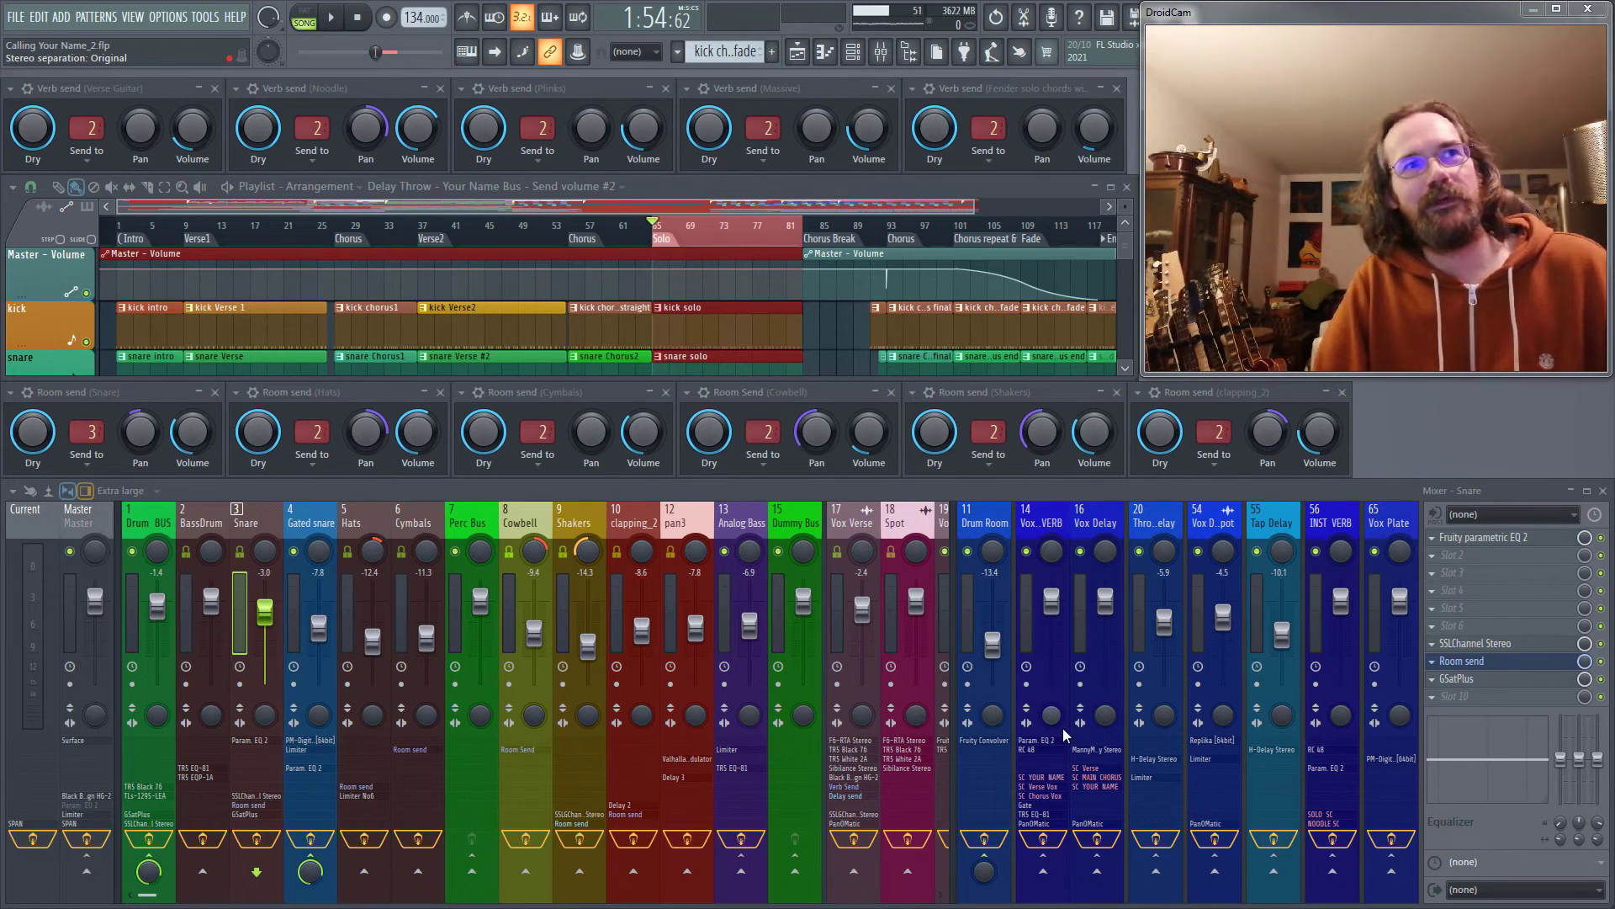
- Reset the Snare track's fader to its default level and load Fruity PanOMatic into the Snare's effect slot 6
drag(265, 611, 268, 679)
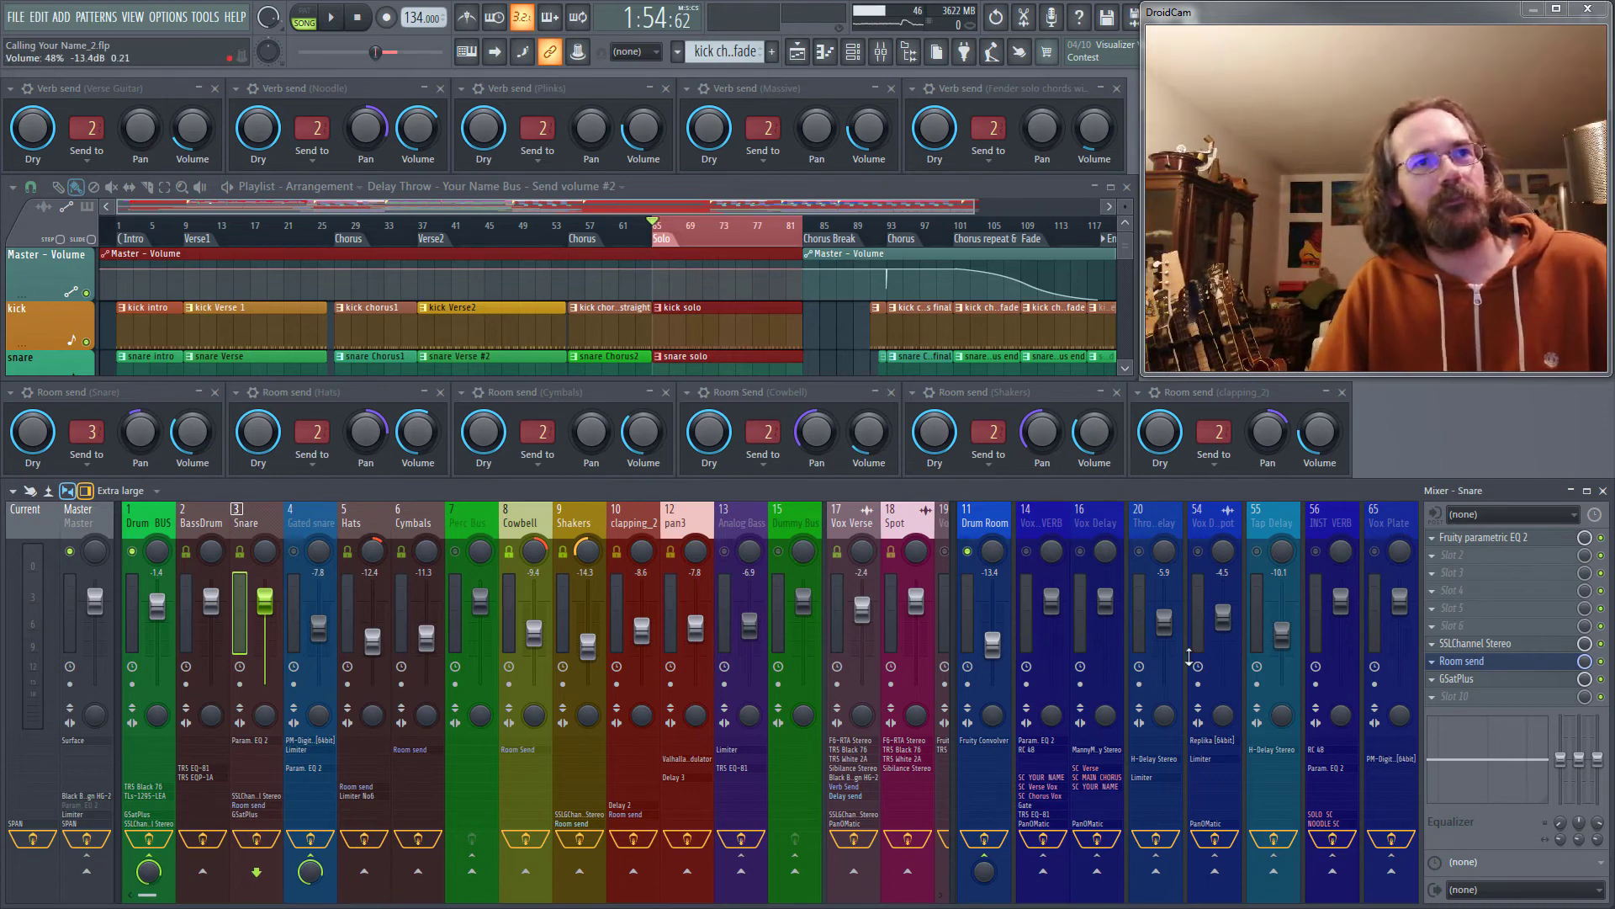
click(1440, 628)
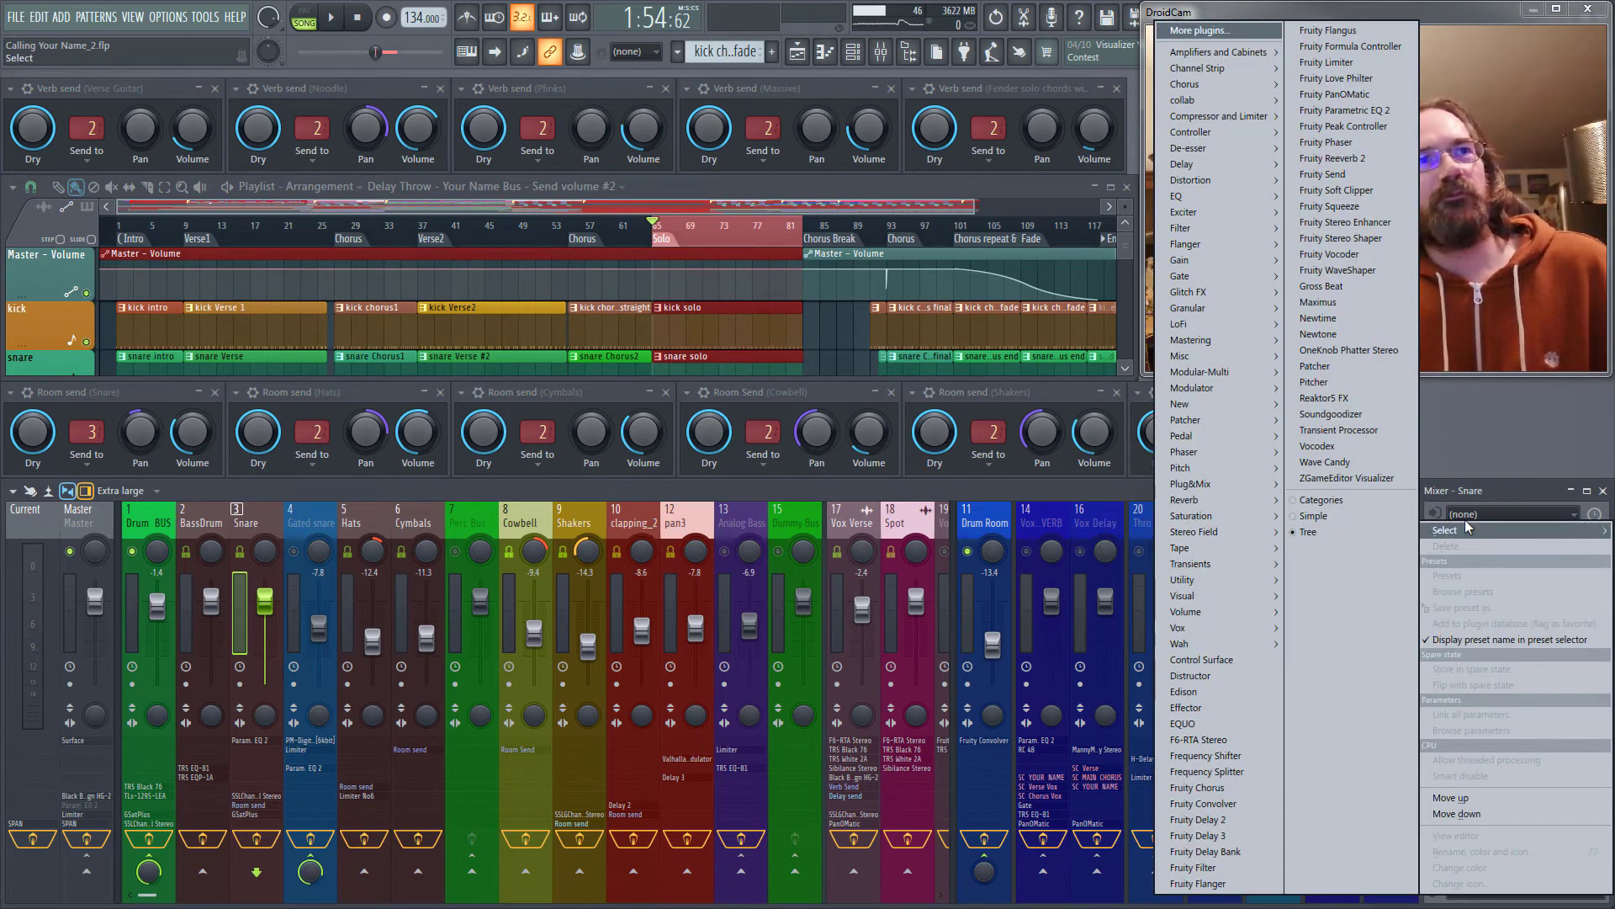
click(1306, 93)
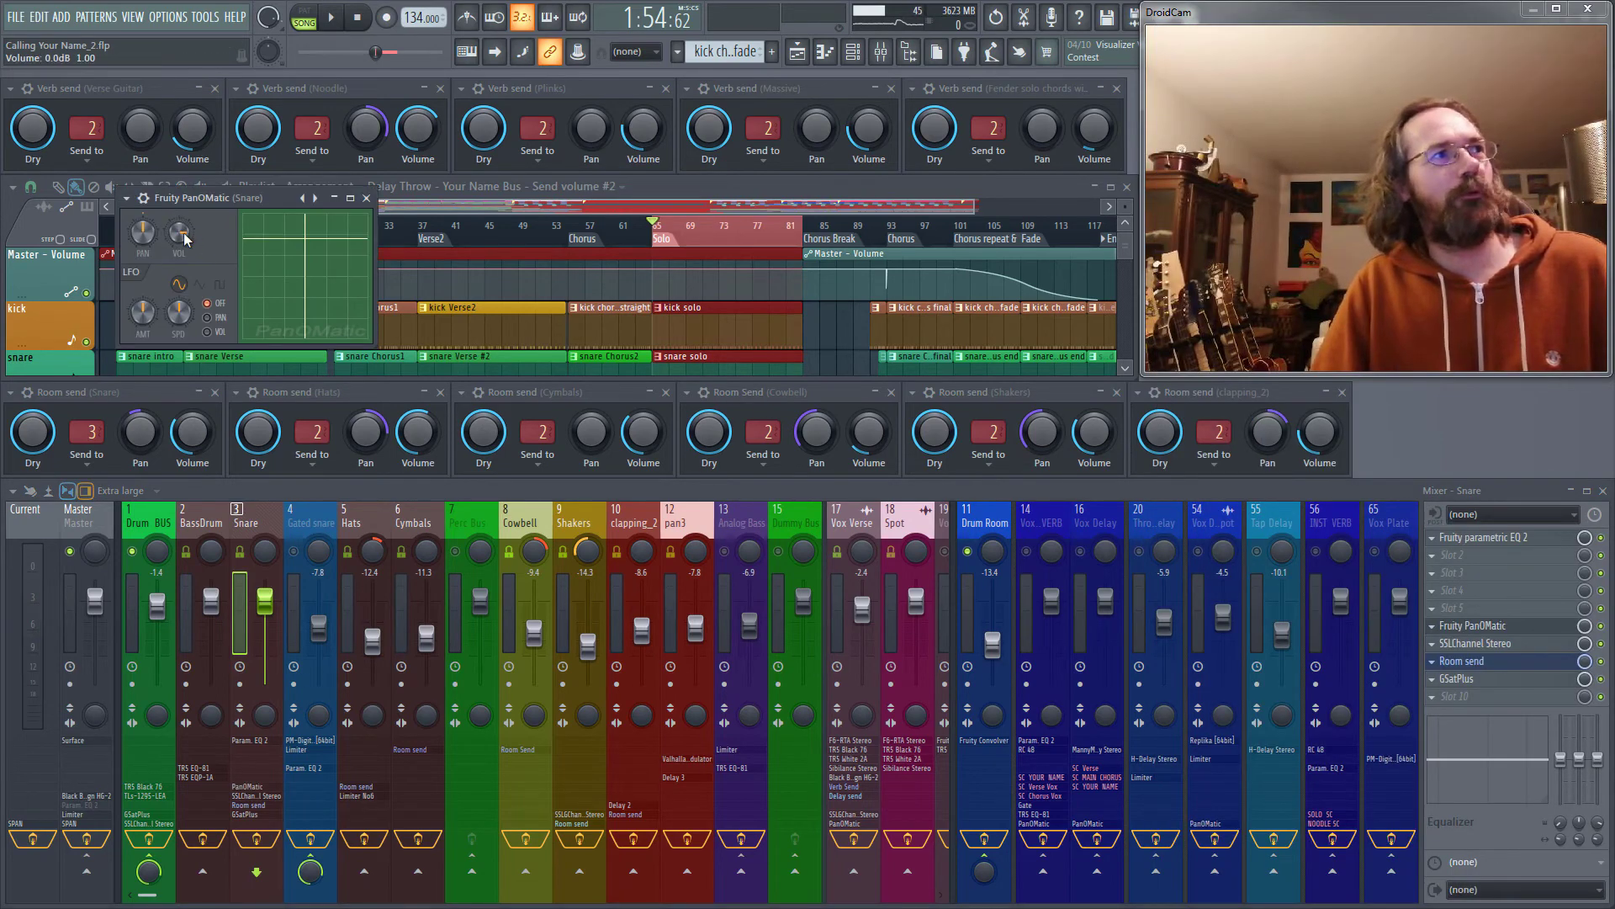
- View the automation options for the volume knob of the Snare's Fruity PanOMatic and close the plugin
right_click(184, 237)
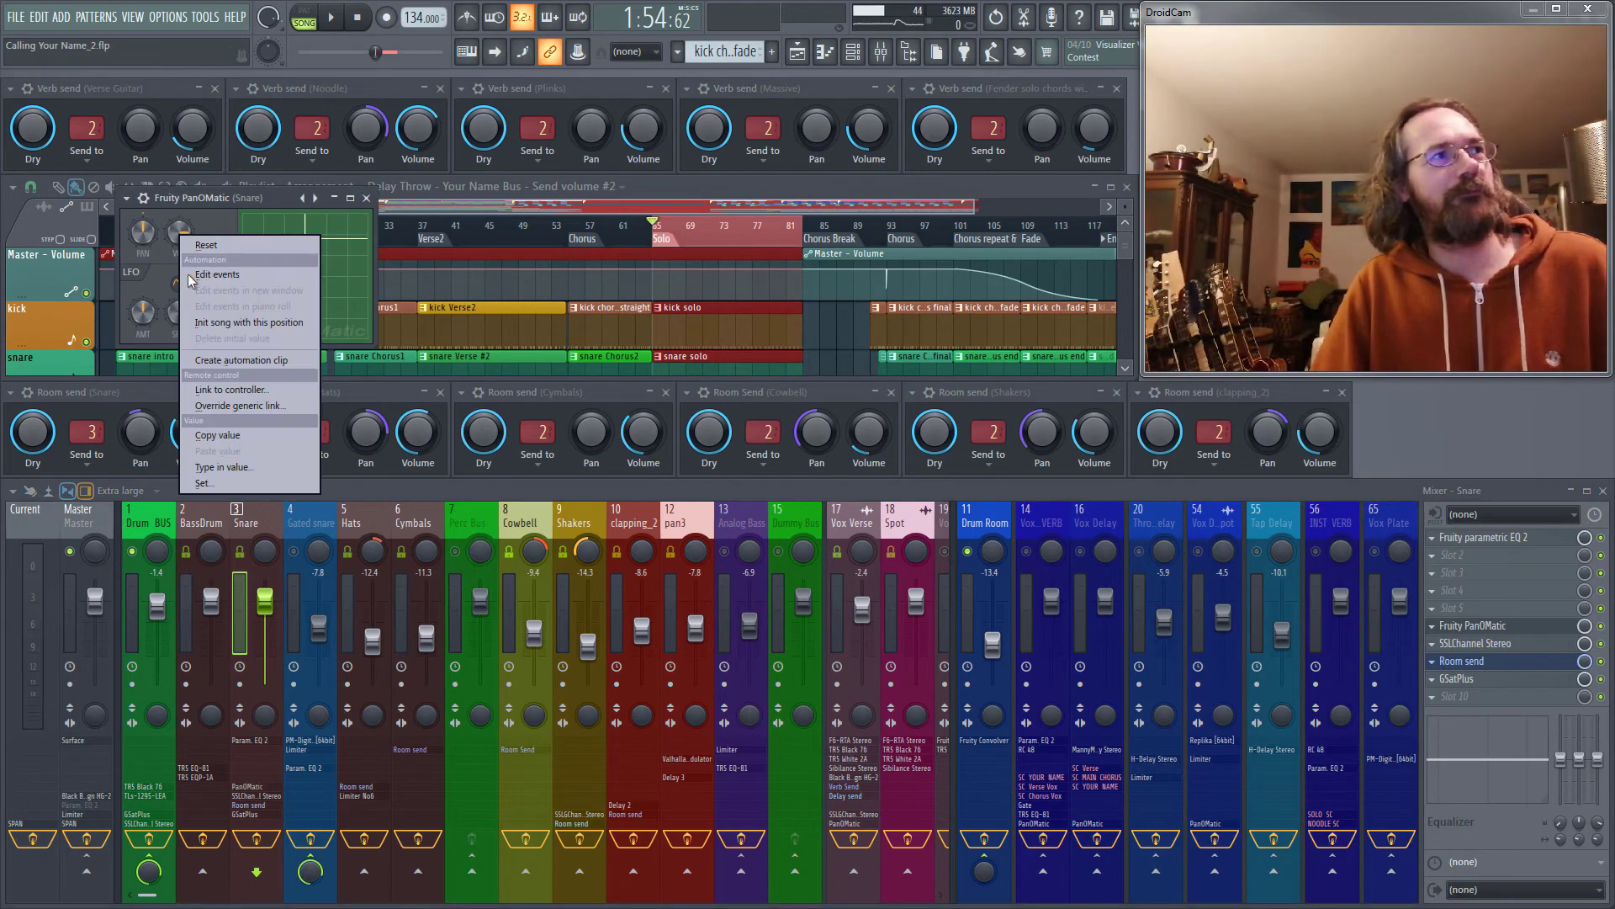
click(262, 198)
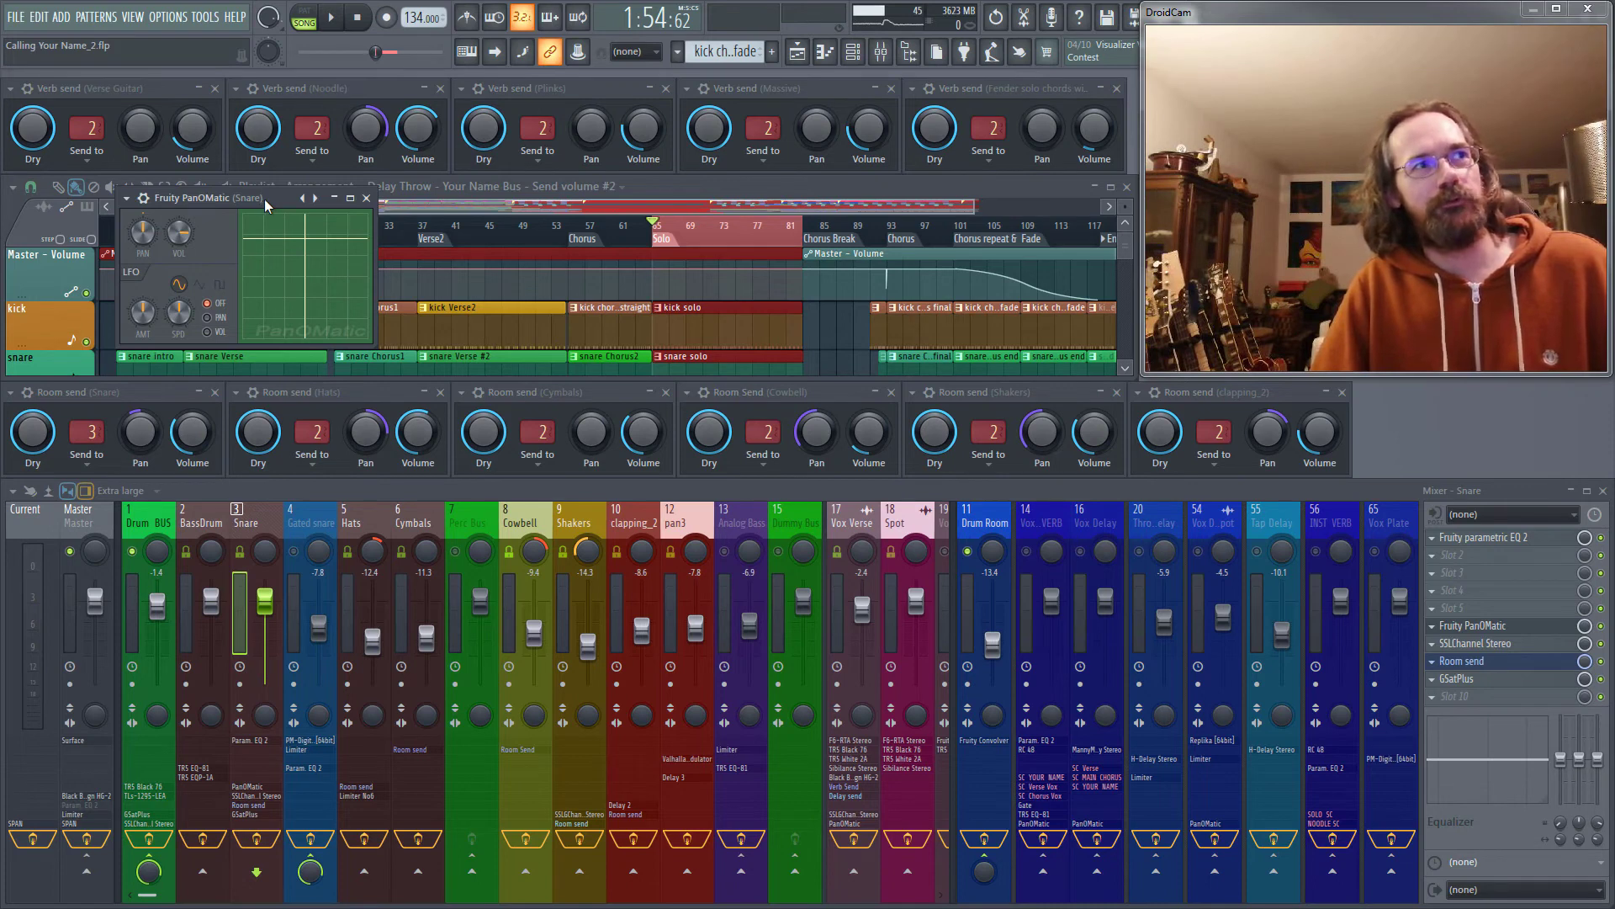
click(360, 203)
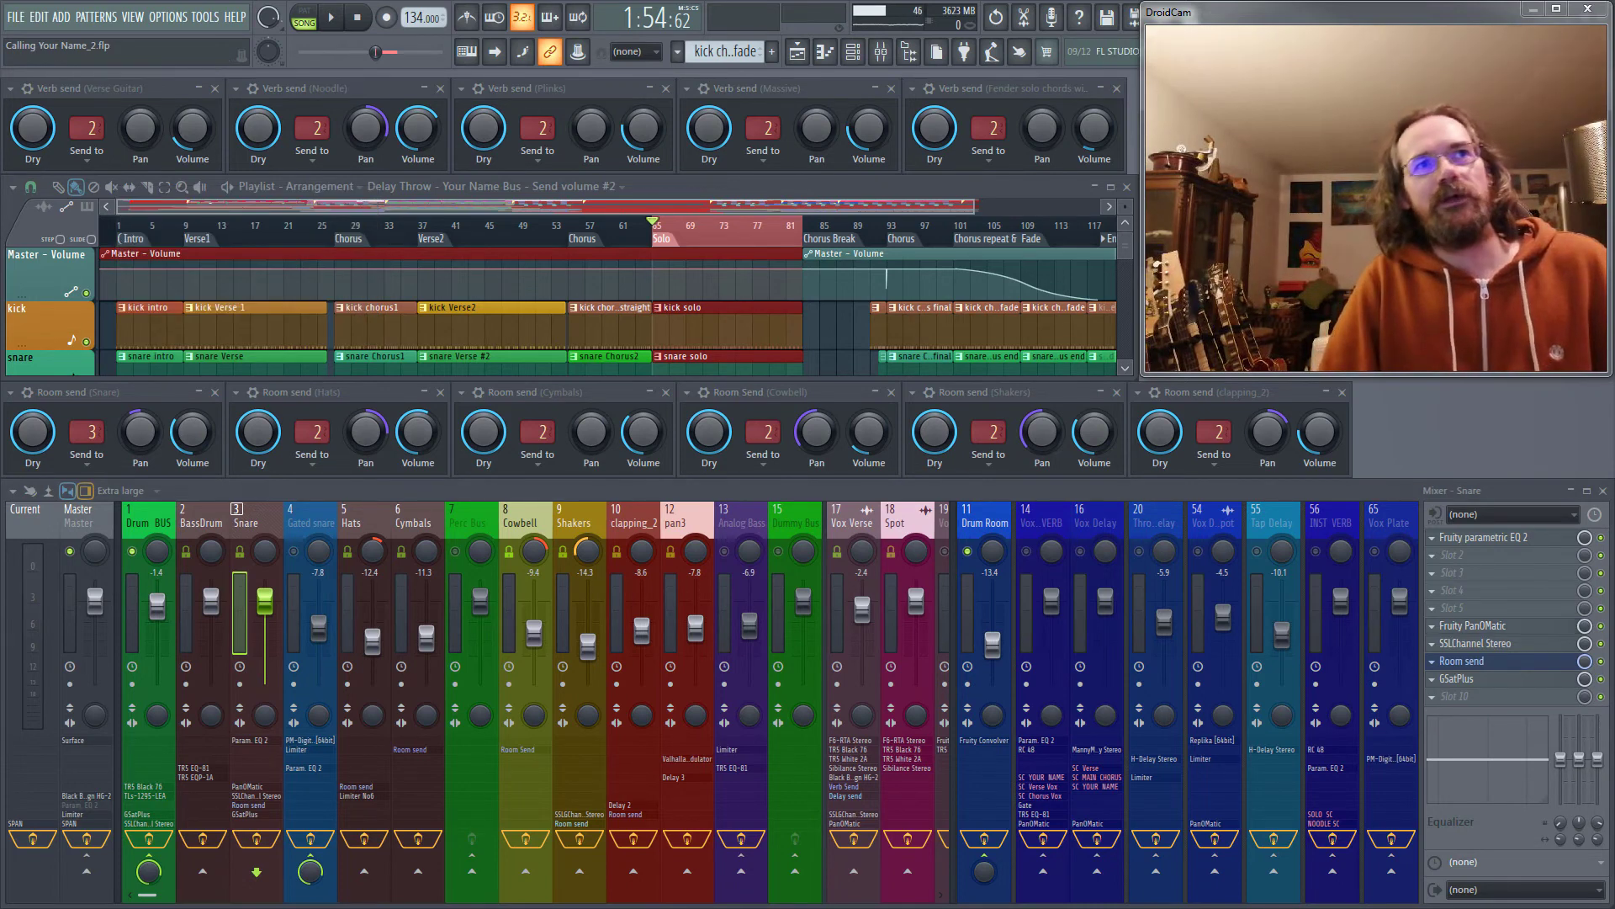